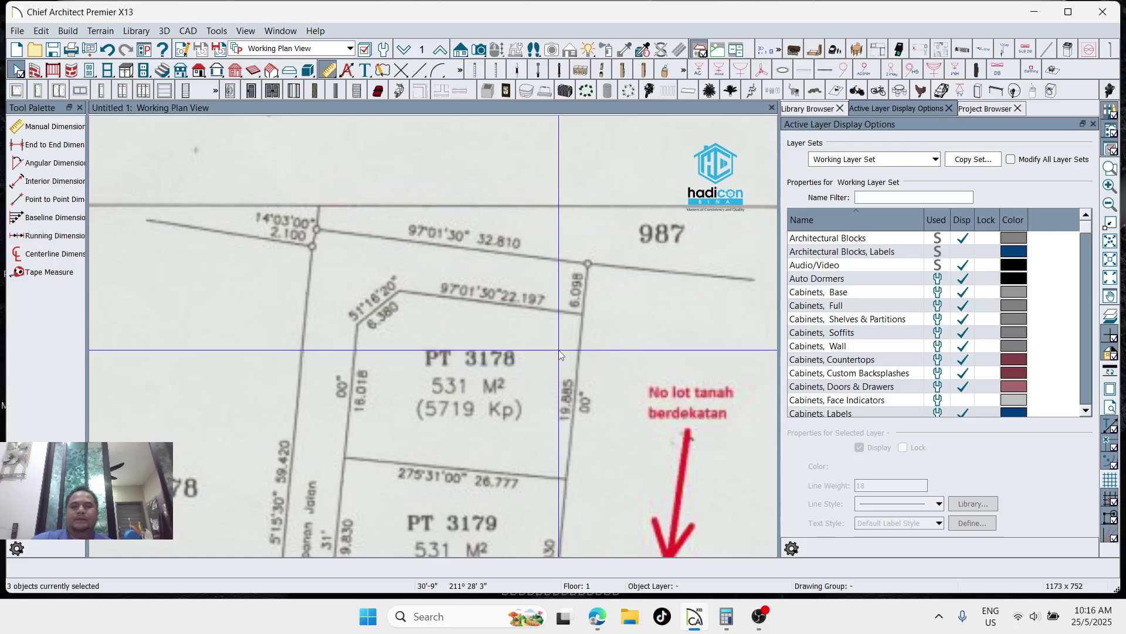
Examine the land plan's lot boundaries, bearings and lengths around PT 3178 to PT 3180, and its north arrow
scroll(556, 366, down, 5)
scroll(551, 359, down, 1)
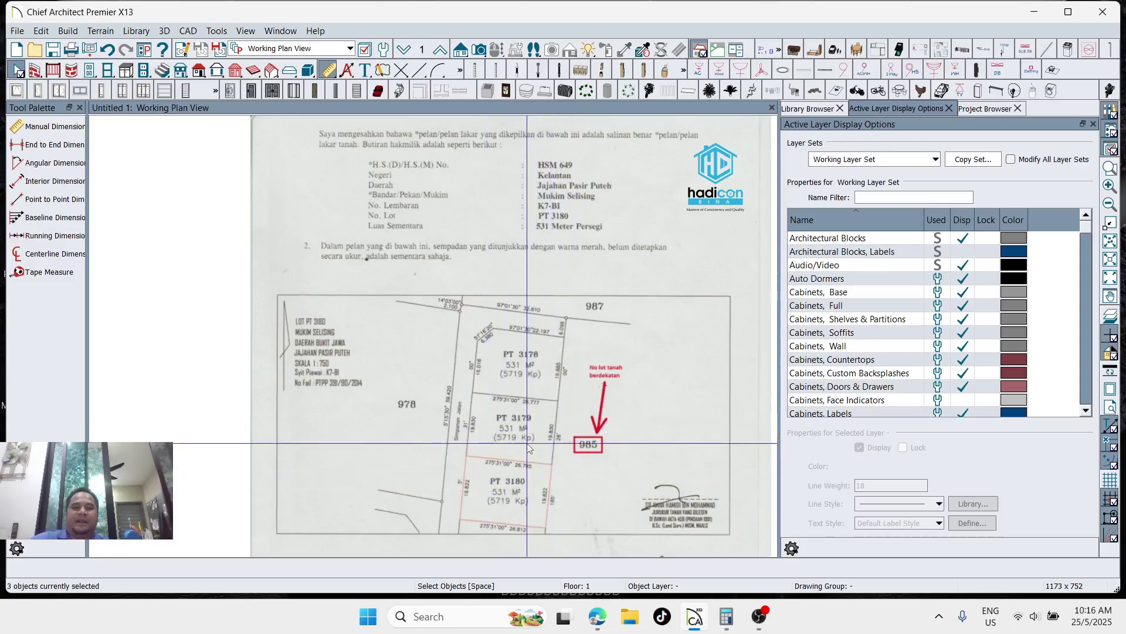
scroll(528, 450, up, 4)
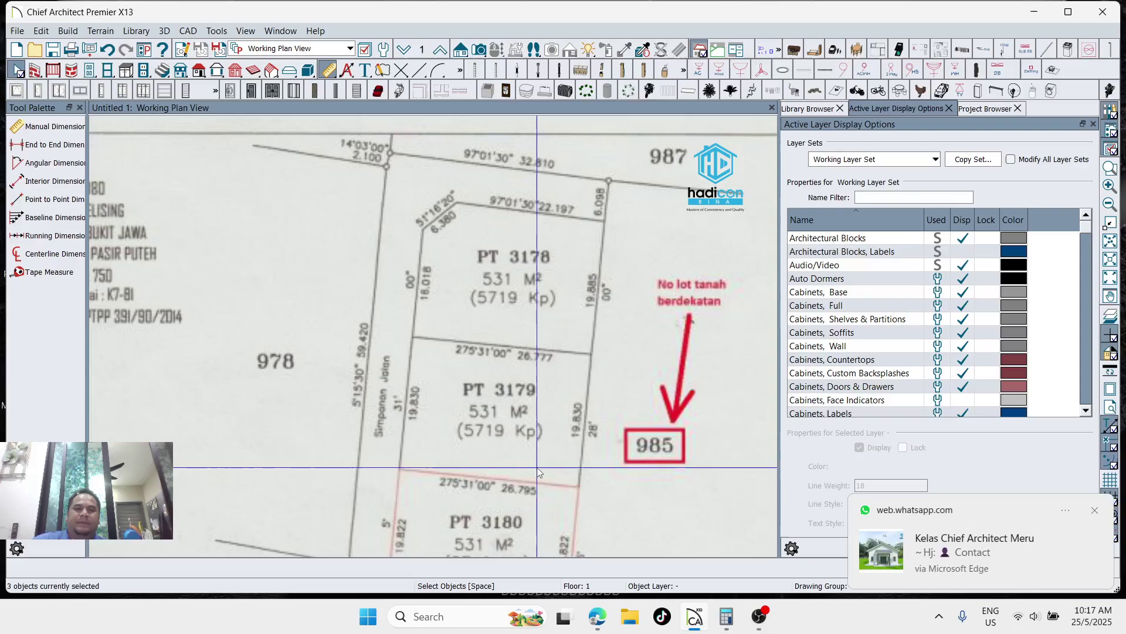
scroll(534, 451, down, 5)
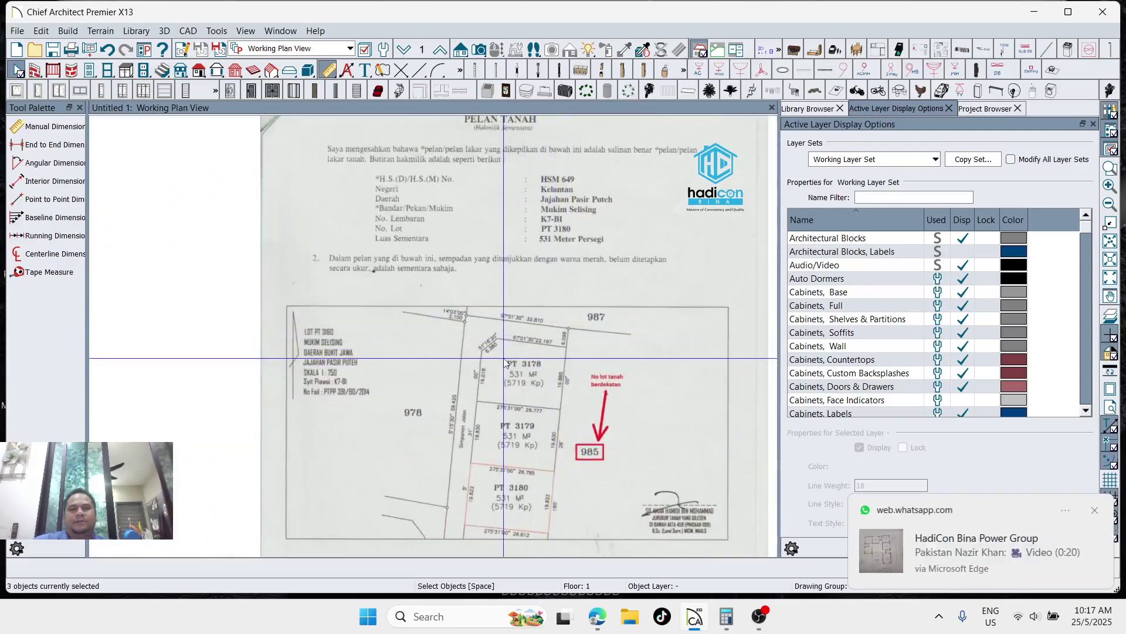
scroll(537, 354, down, 1)
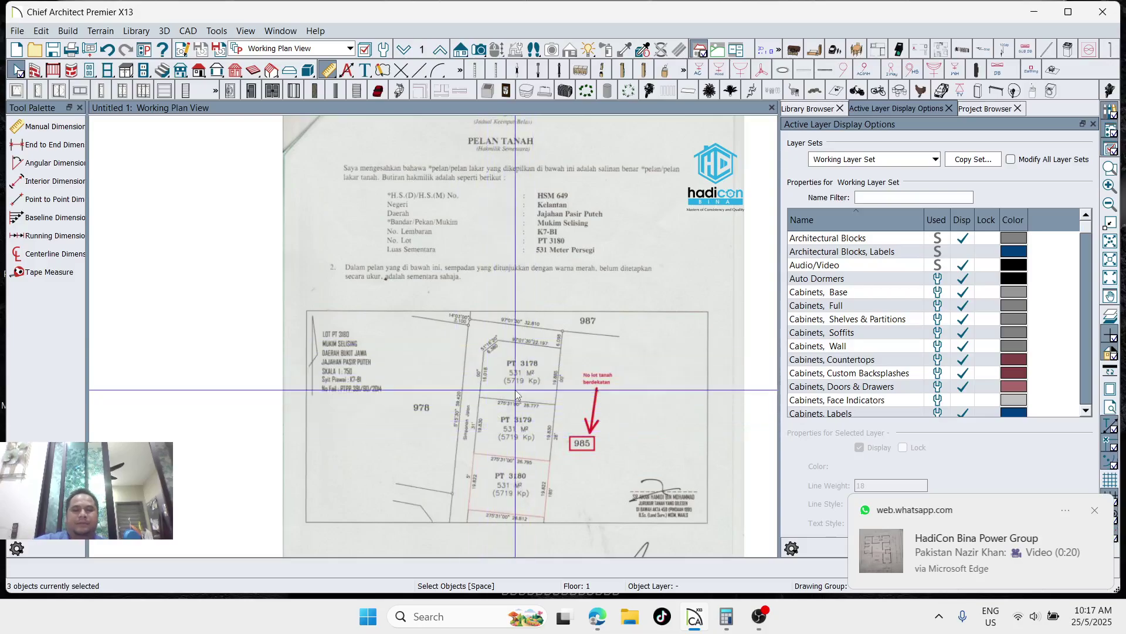
scroll(536, 357, up, 4)
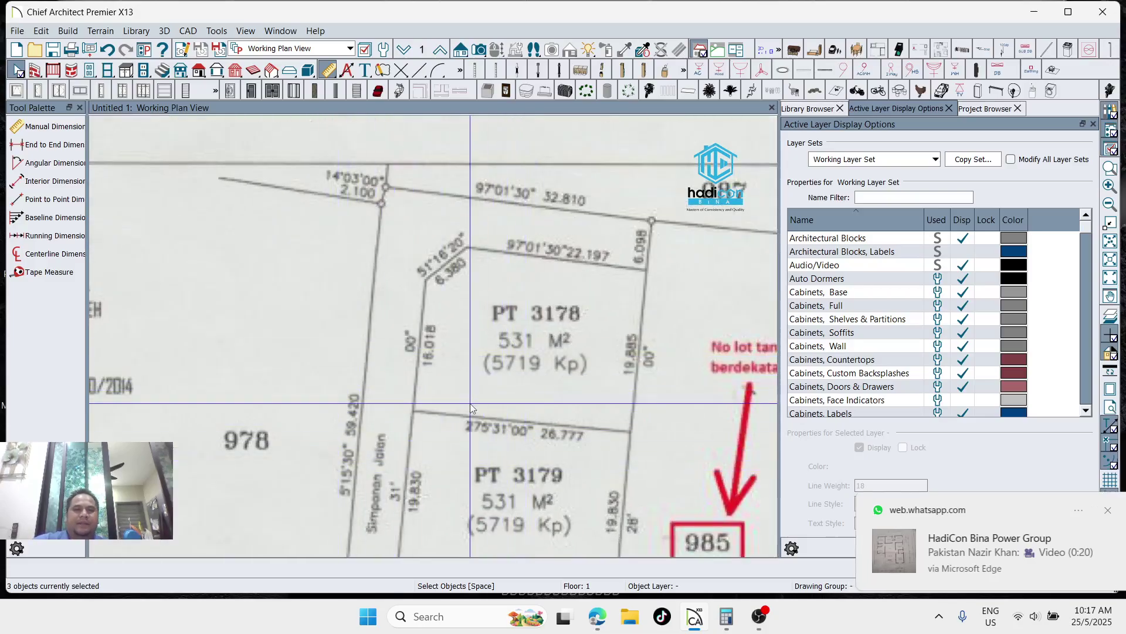
scroll(469, 354, up, 2)
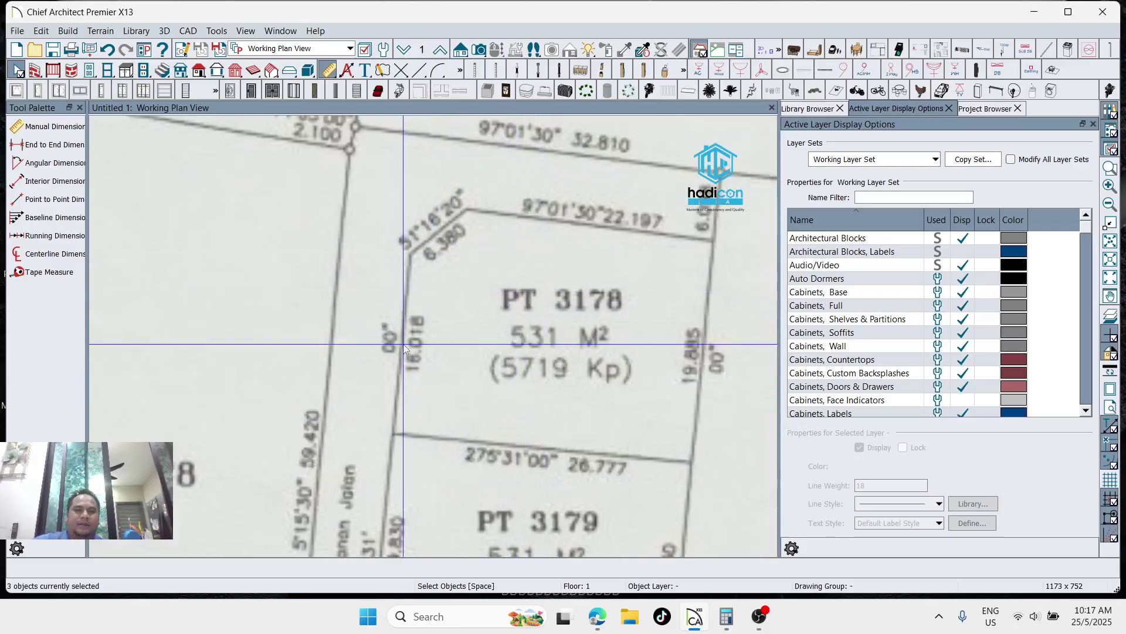
scroll(401, 362, down, 4)
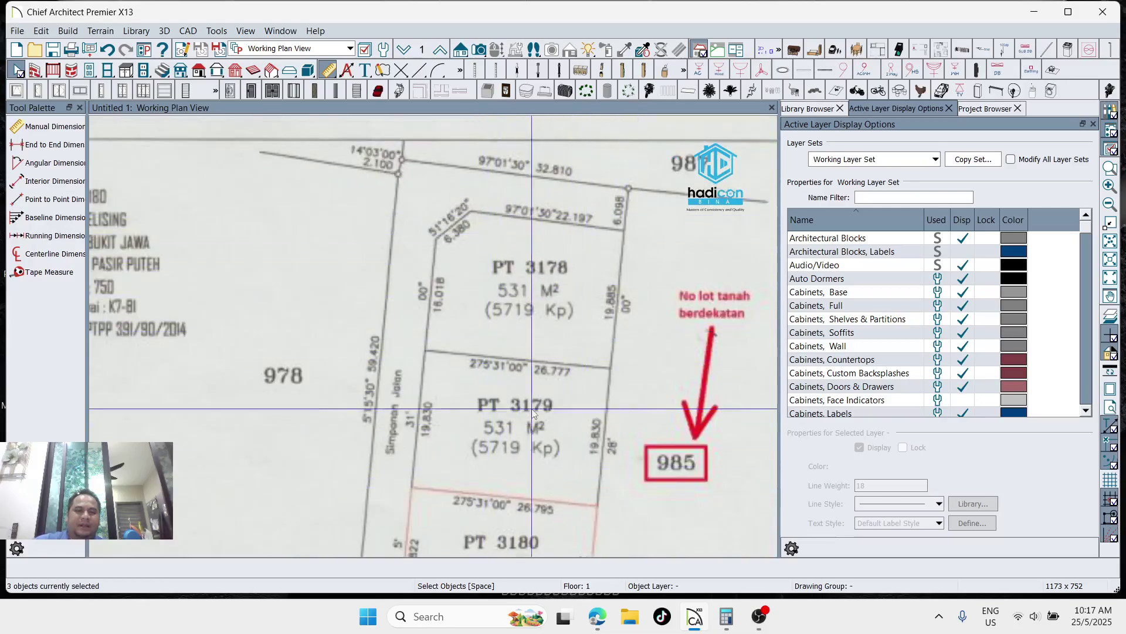
scroll(593, 336, up, 2)
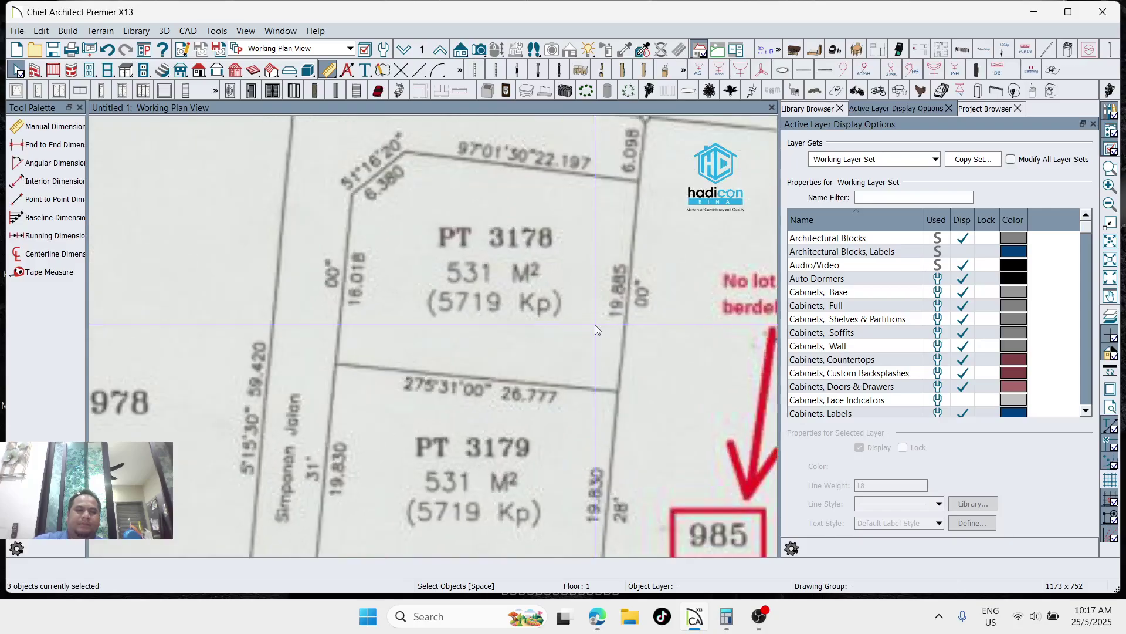
scroll(640, 273, down, 2)
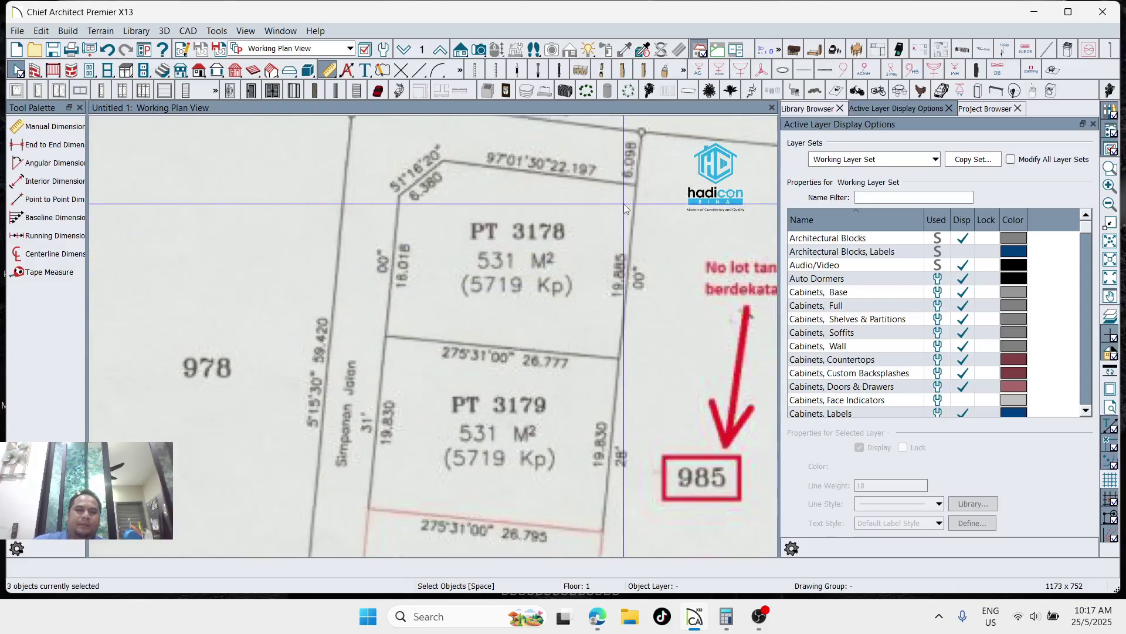
scroll(592, 317, down, 2)
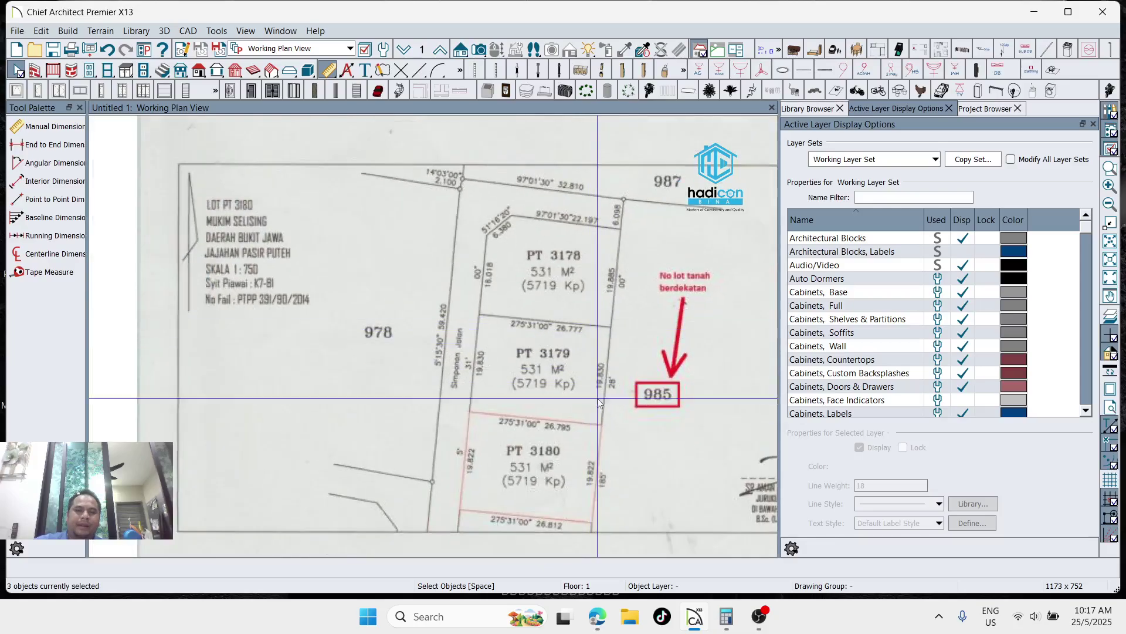
scroll(531, 317, up, 1)
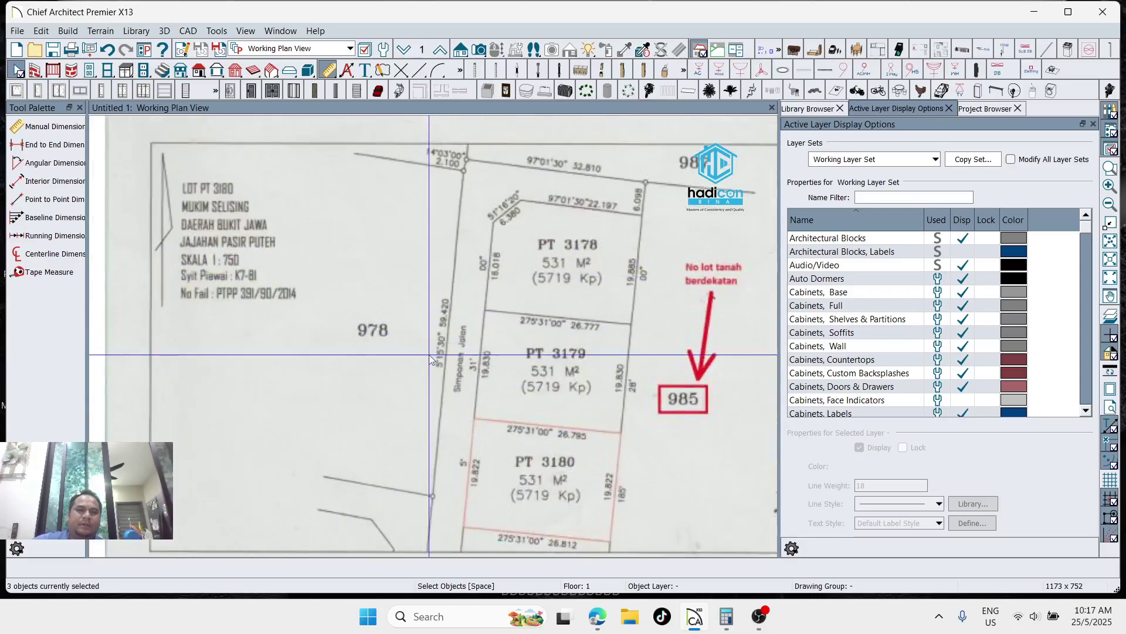
scroll(232, 144, up, 3)
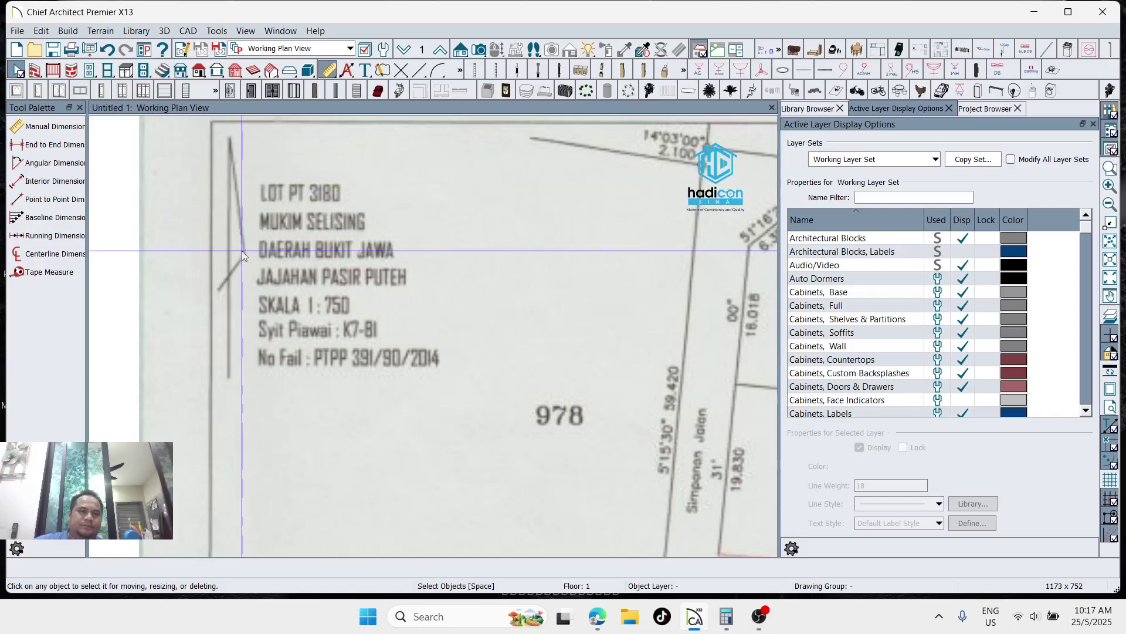
scroll(233, 253, down, 2)
scroll(469, 238, up, 2)
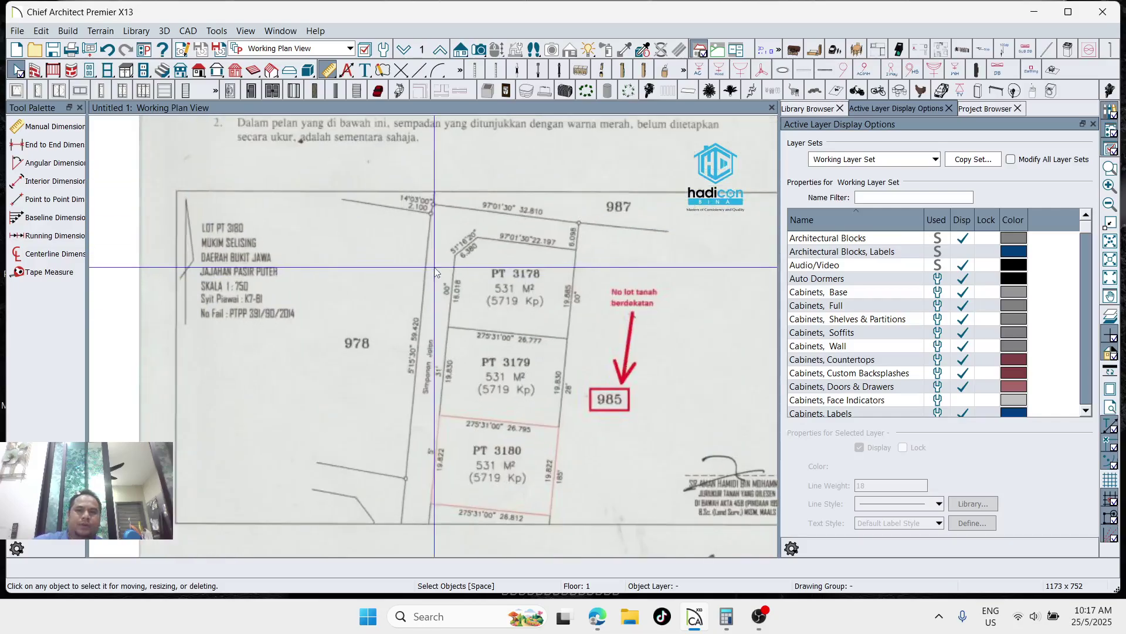
Draw a vertical north-south reference line about 44'-6" long and position it across the upper-left corner of lot PT 3178
scroll(469, 238, up, 1)
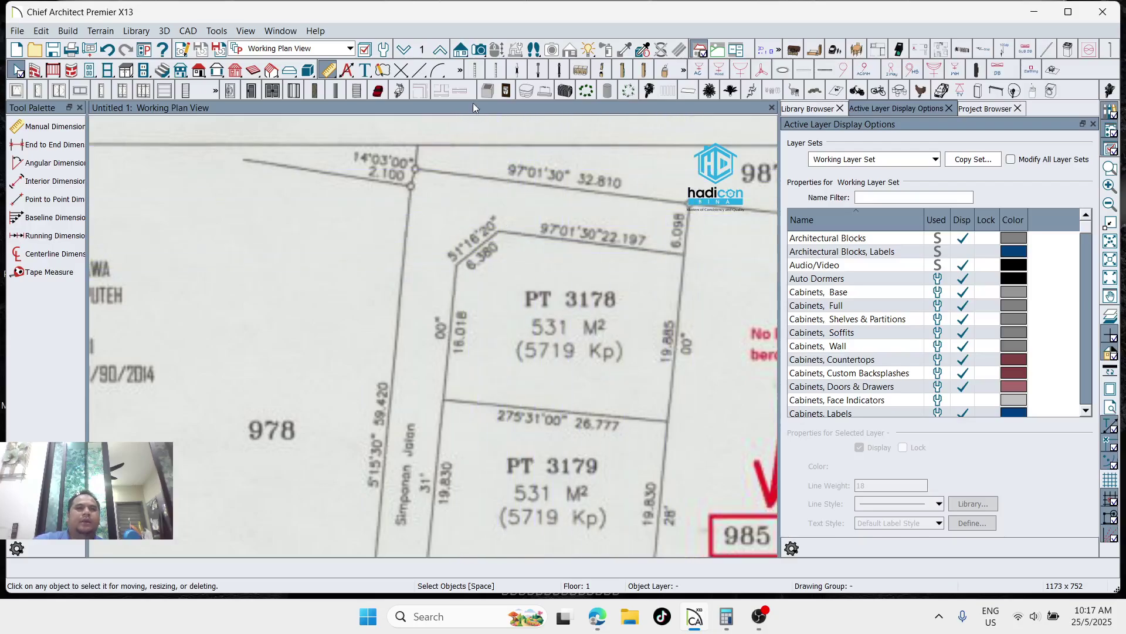
click(420, 71)
scroll(500, 163, up, 2)
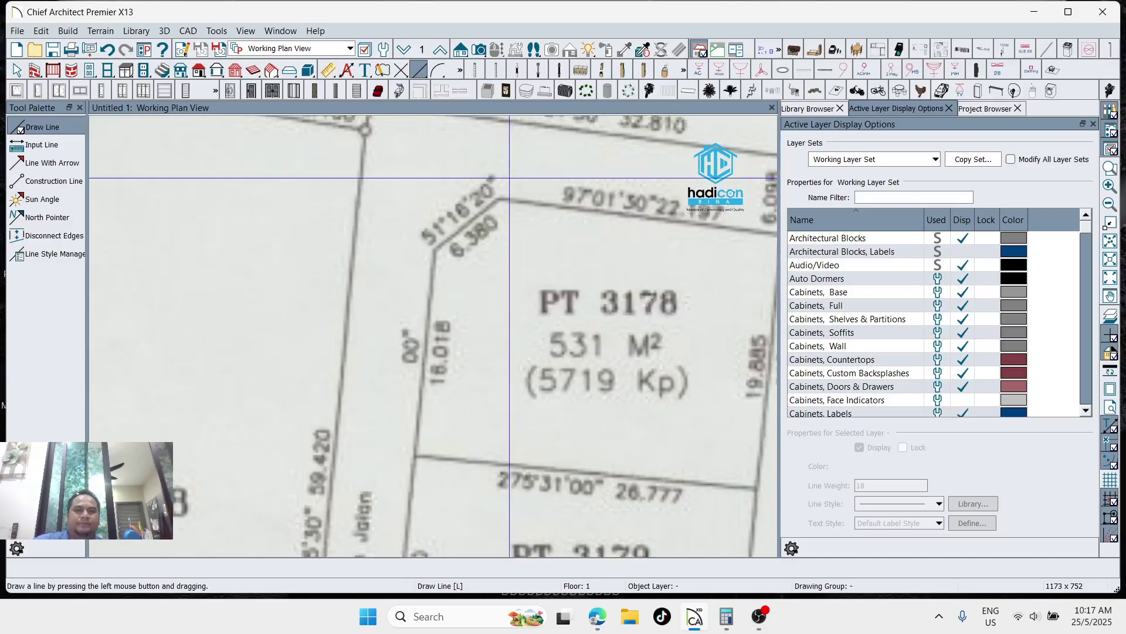
drag(502, 130, 502, 303)
drag(502, 244, 502, 217)
scroll(502, 221, up, 2)
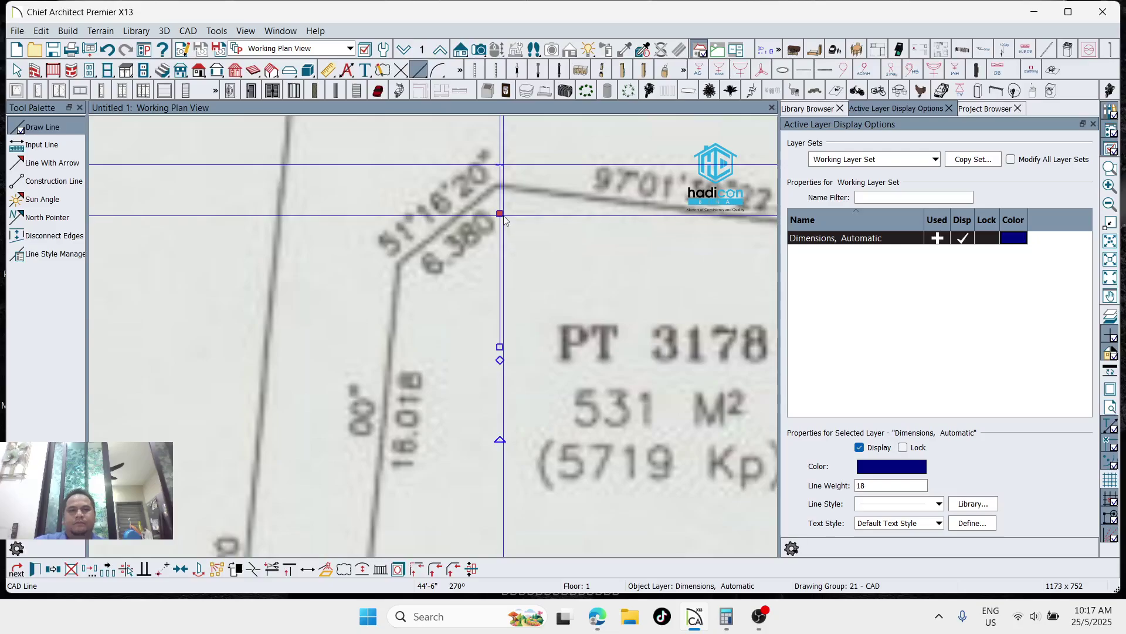
scroll(431, 315, down, 3)
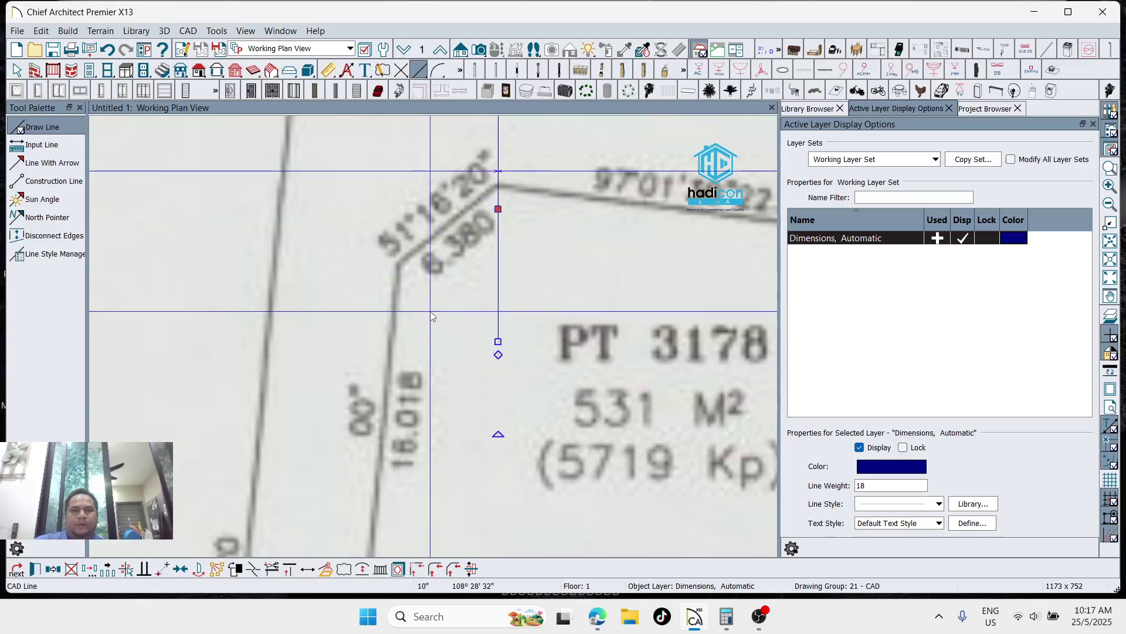
click(473, 197)
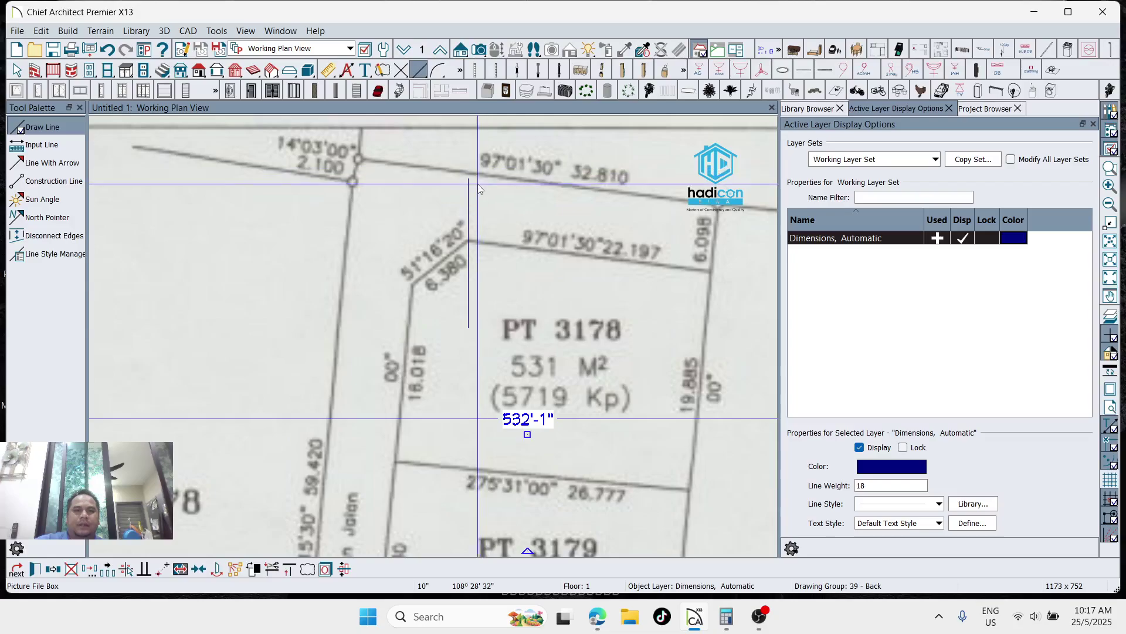
drag(473, 197, 454, 289)
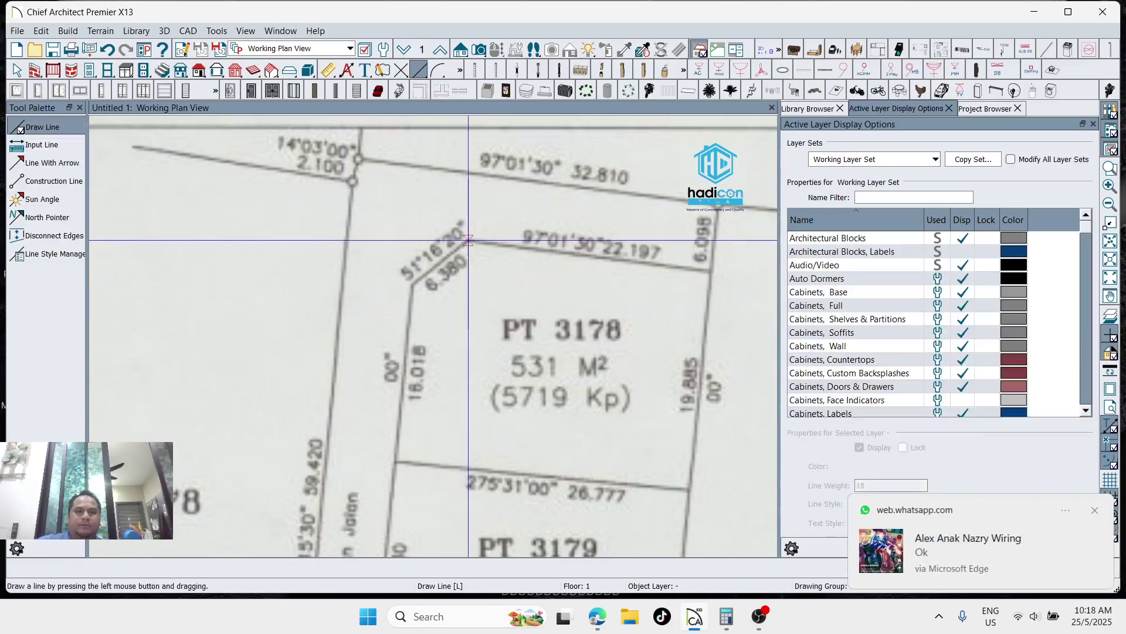
Draw a horizontal reference line about 21'-6" long eastward from the upper-left corner of lot PT 3178
drag(469, 240, 540, 236)
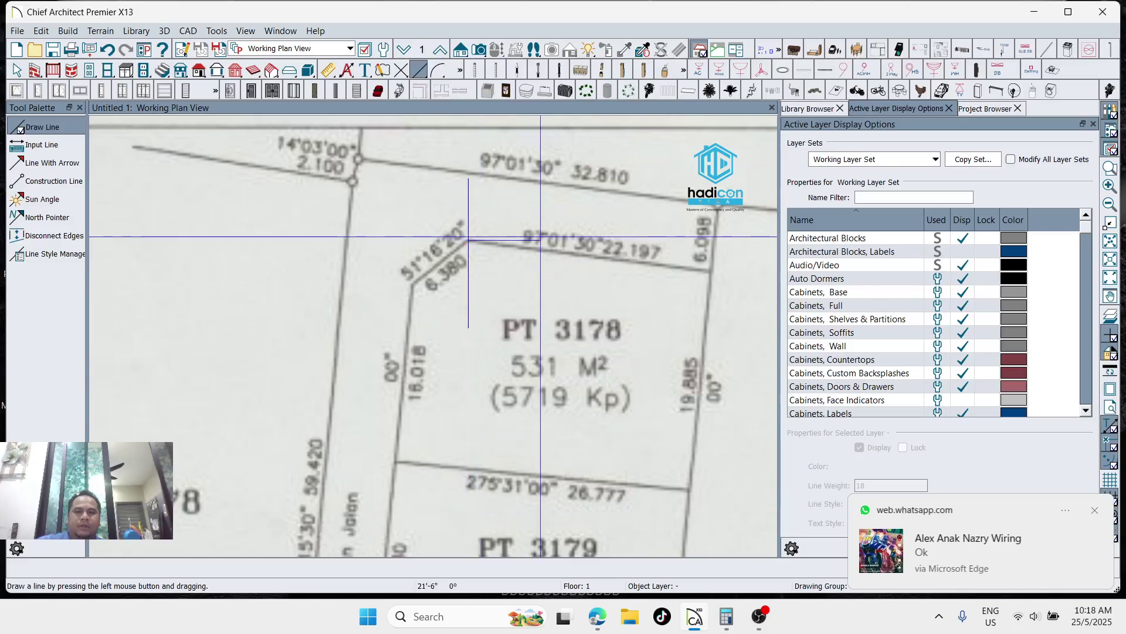
scroll(561, 221, up, 2)
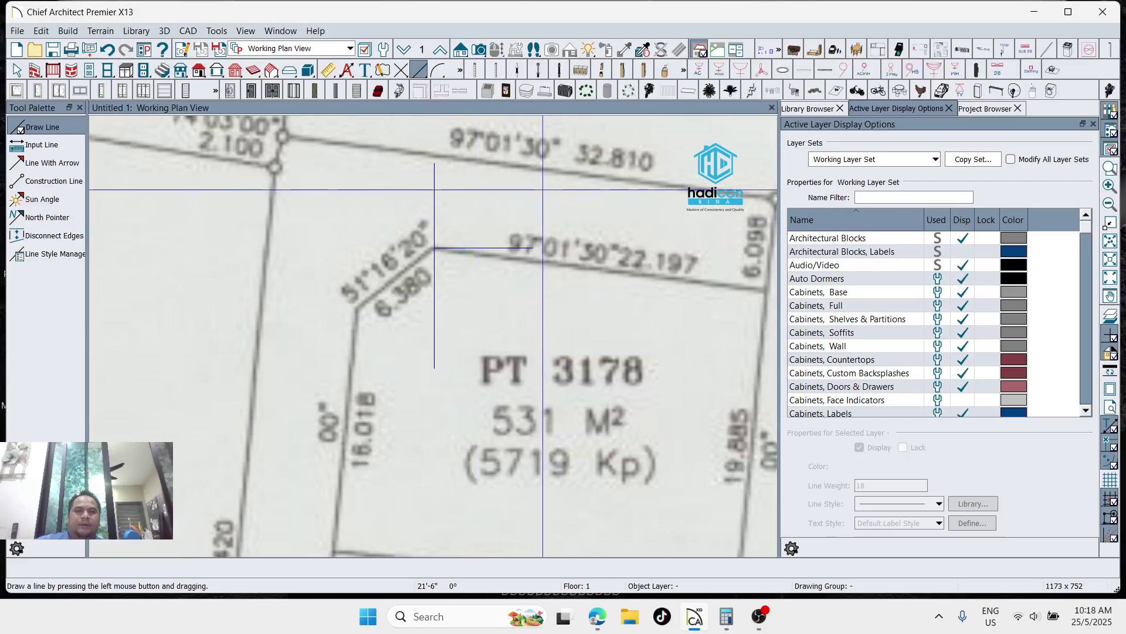
scroll(433, 153, up, 2)
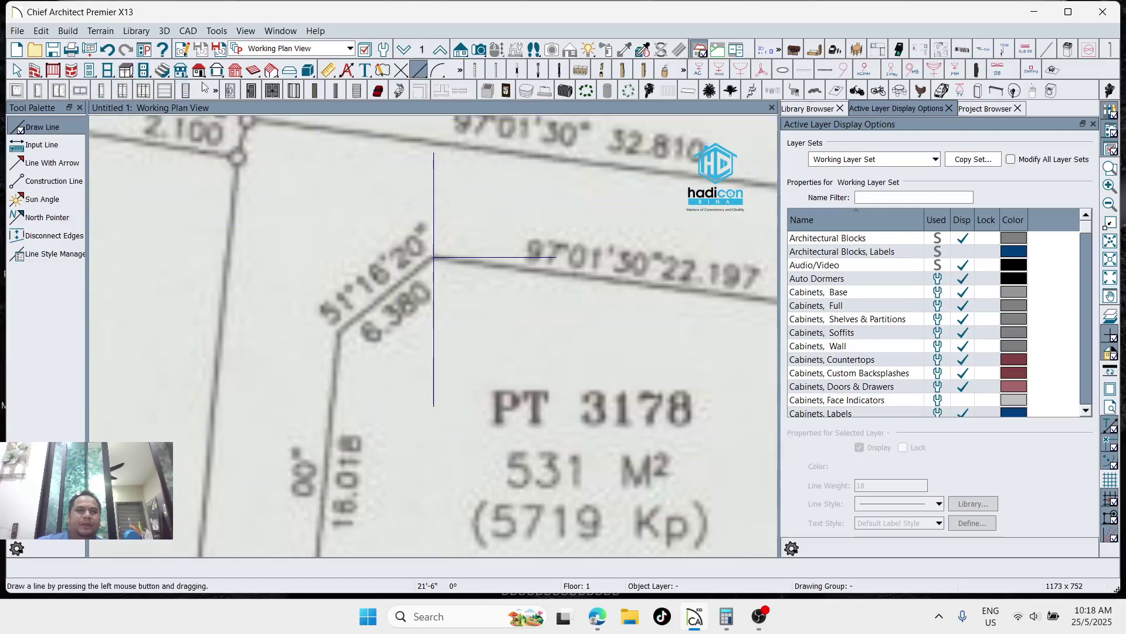
Add an angular dimension between the vertical and horizontal reference lines at the upper-left corner of lot PT 3178
click(326, 69)
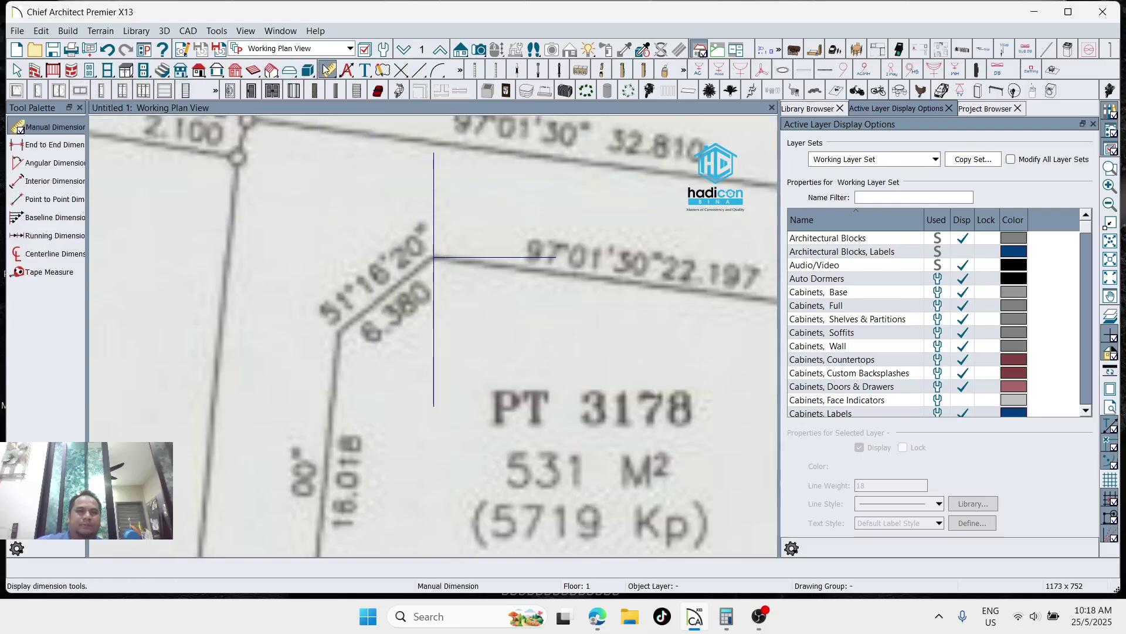
click(53, 165)
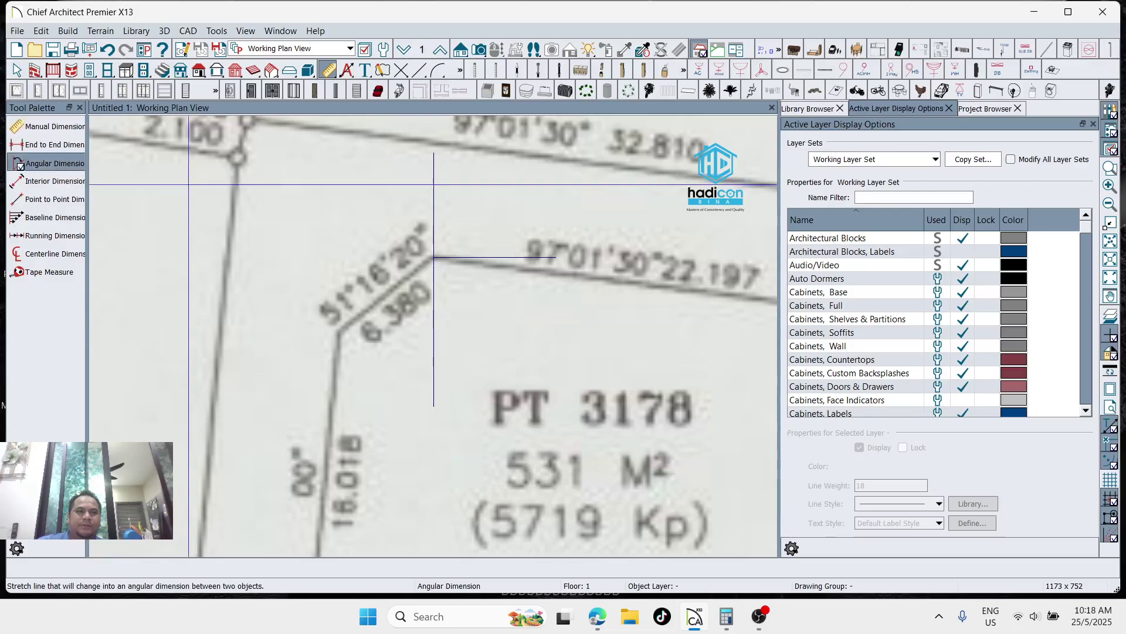
drag(453, 218, 477, 254)
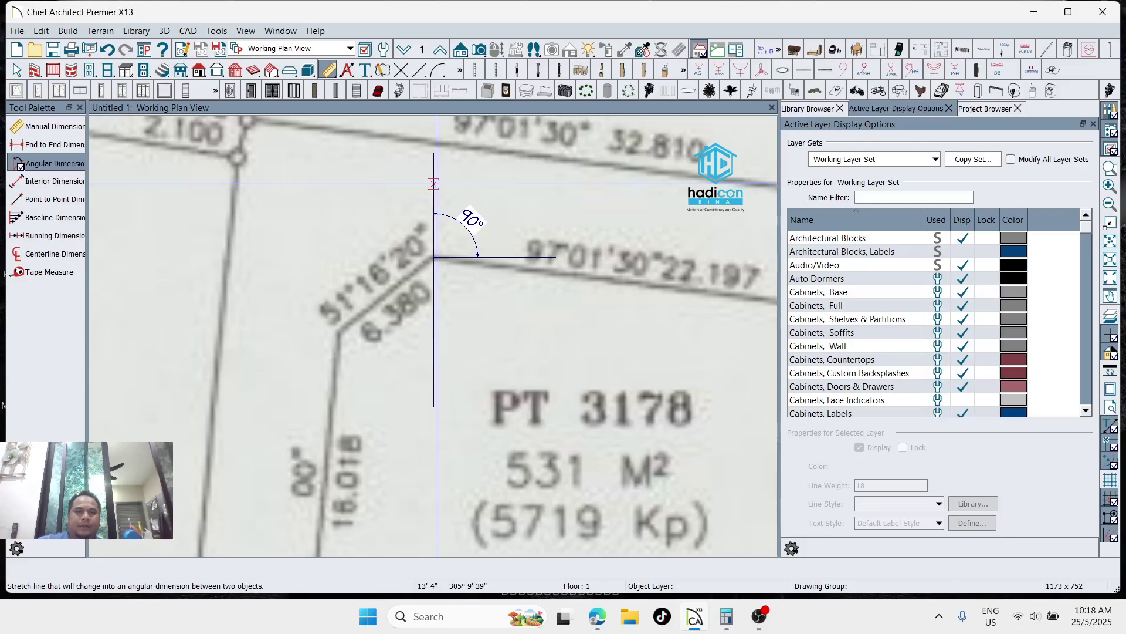
scroll(364, 332, down, 1)
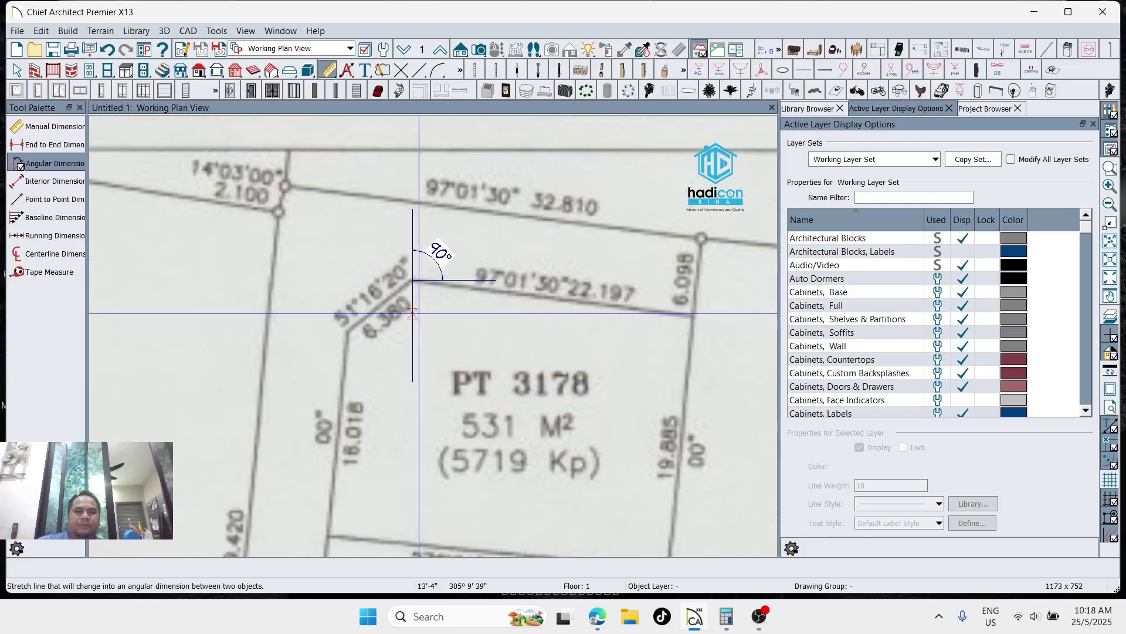
key(space)
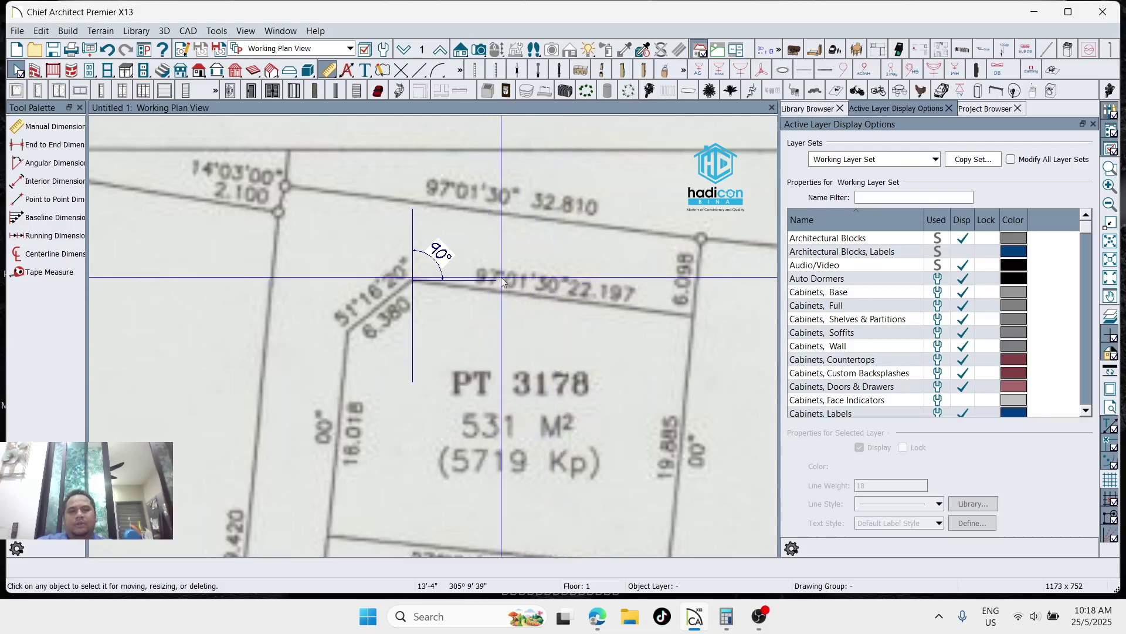
Examine the bearing and length of PT 3178's upper boundary against the horizontal reference line
scroll(464, 276, up, 1)
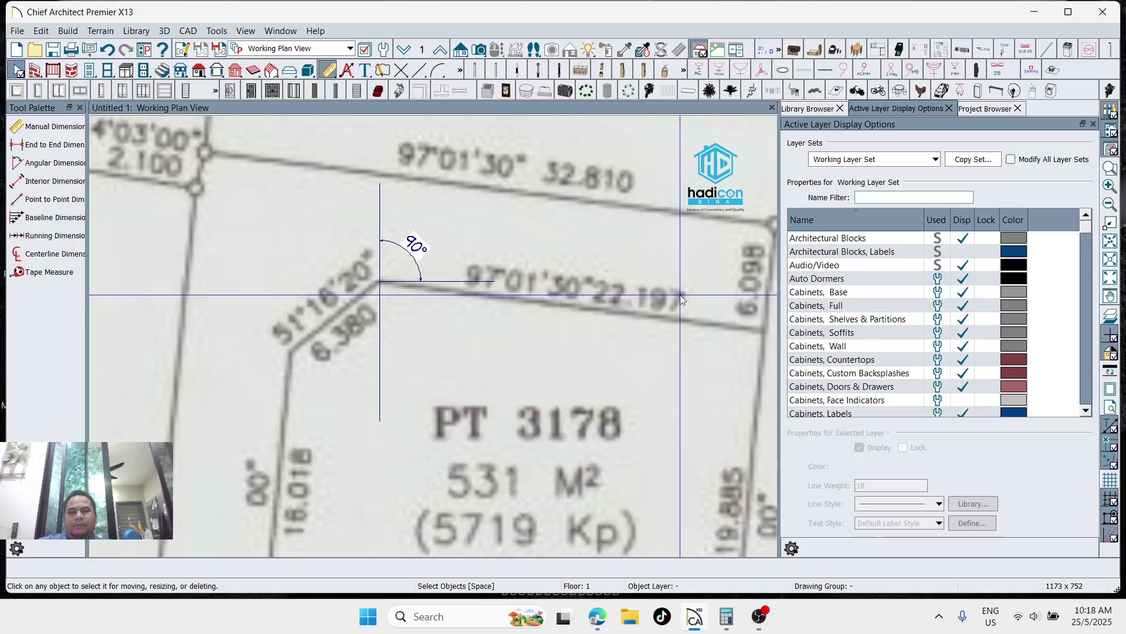
scroll(539, 299, down, 1)
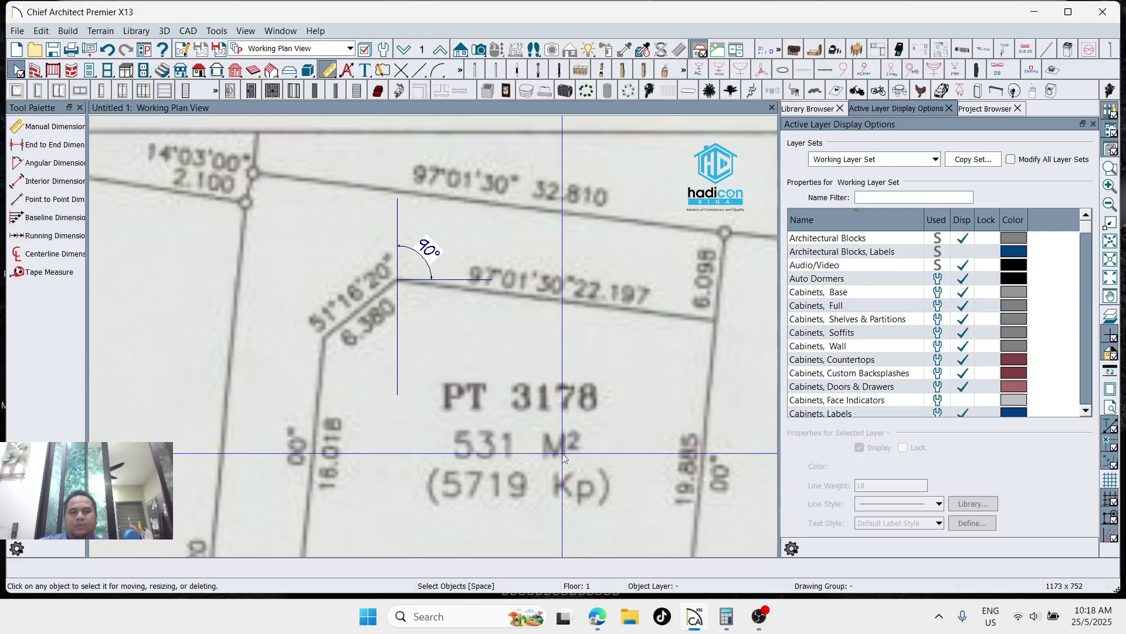
scroll(564, 281, up, 2)
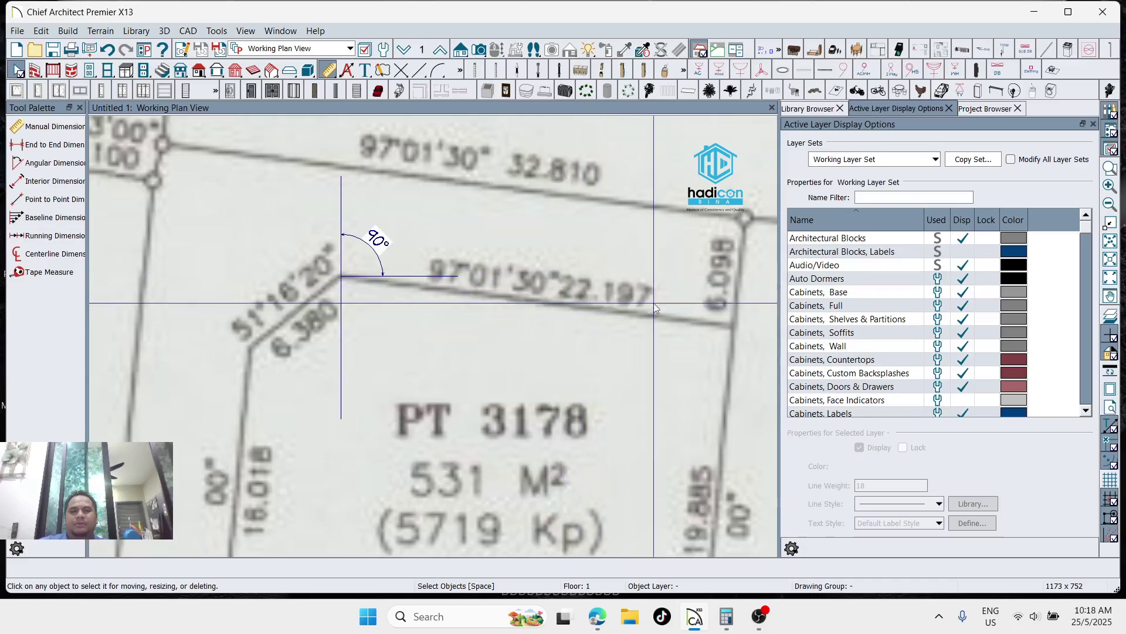
scroll(650, 289, down, 1)
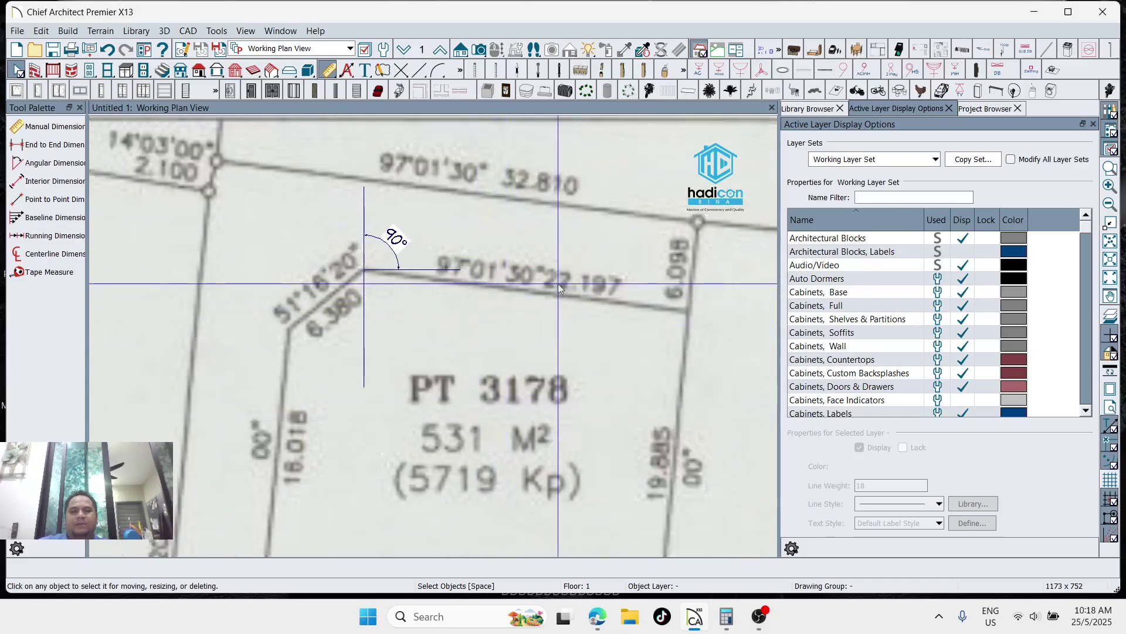
scroll(403, 315, down, 3)
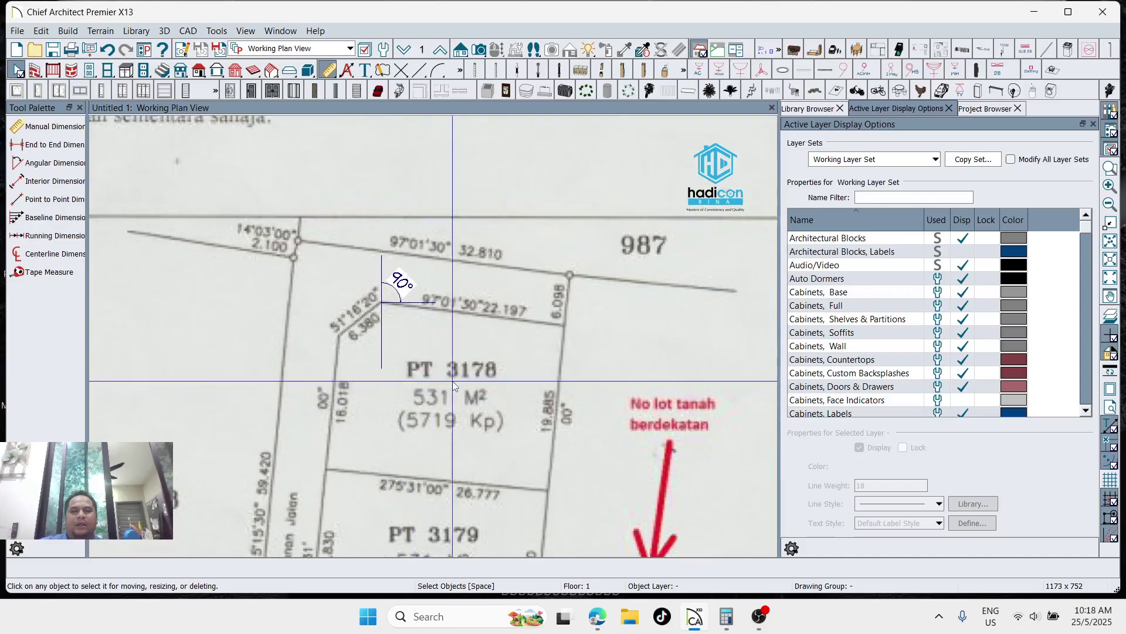
scroll(482, 287, up, 3)
scroll(482, 287, up, 1)
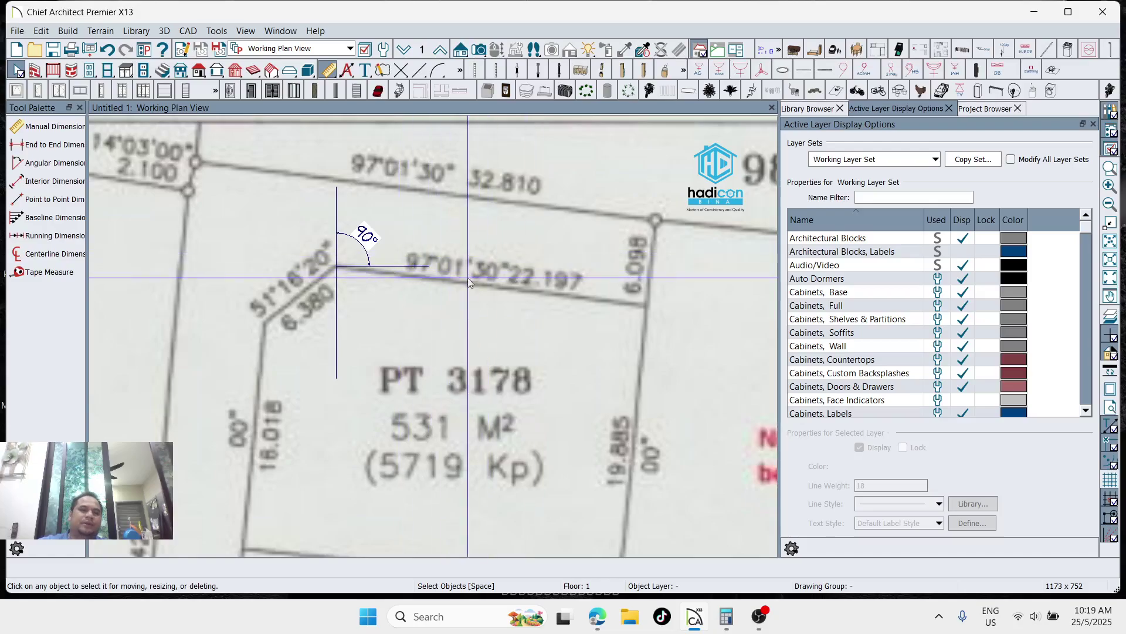
scroll(351, 270, up, 1)
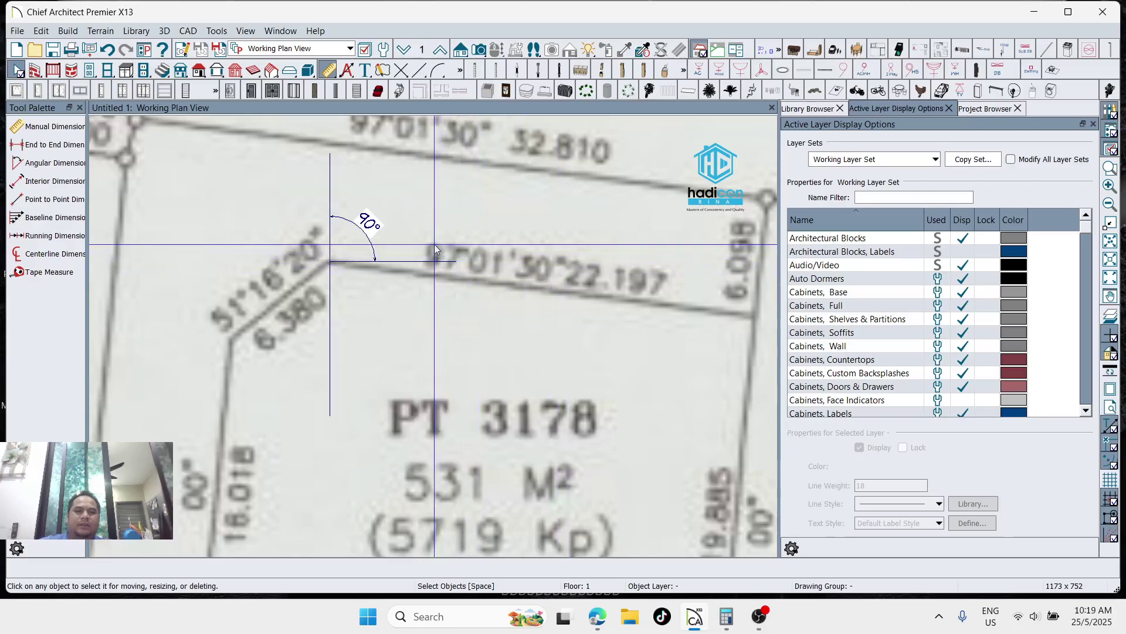
scroll(415, 273, up, 1)
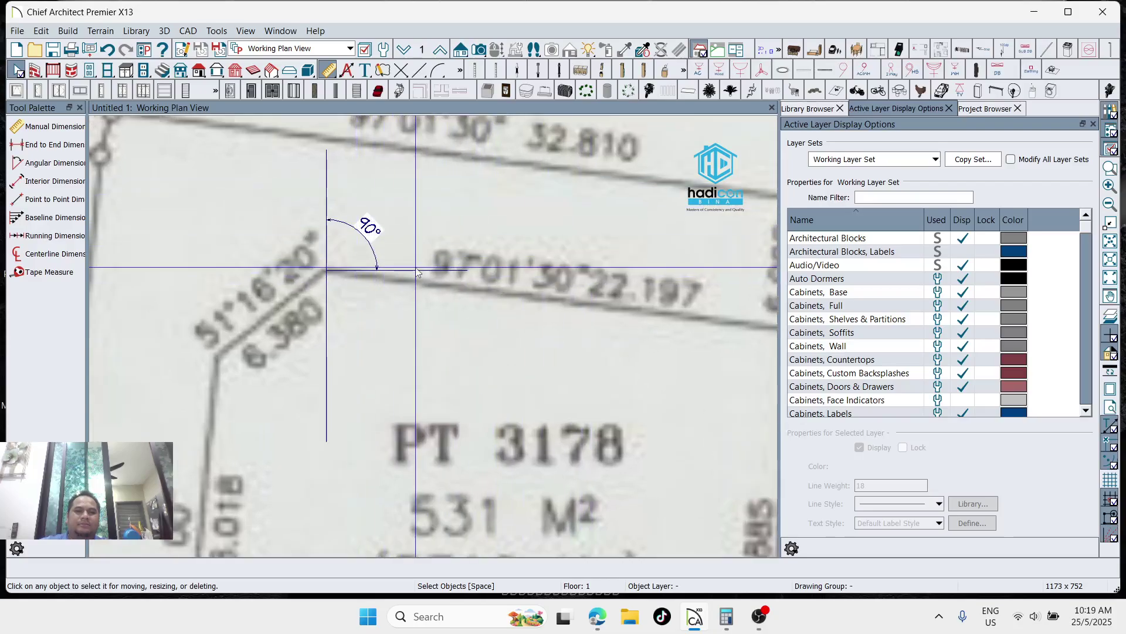
Set the angular dimension between the vertical and horizontal reference lines at PT 3178's upper-left corner to 97°01'30"
click(449, 270)
click(367, 227)
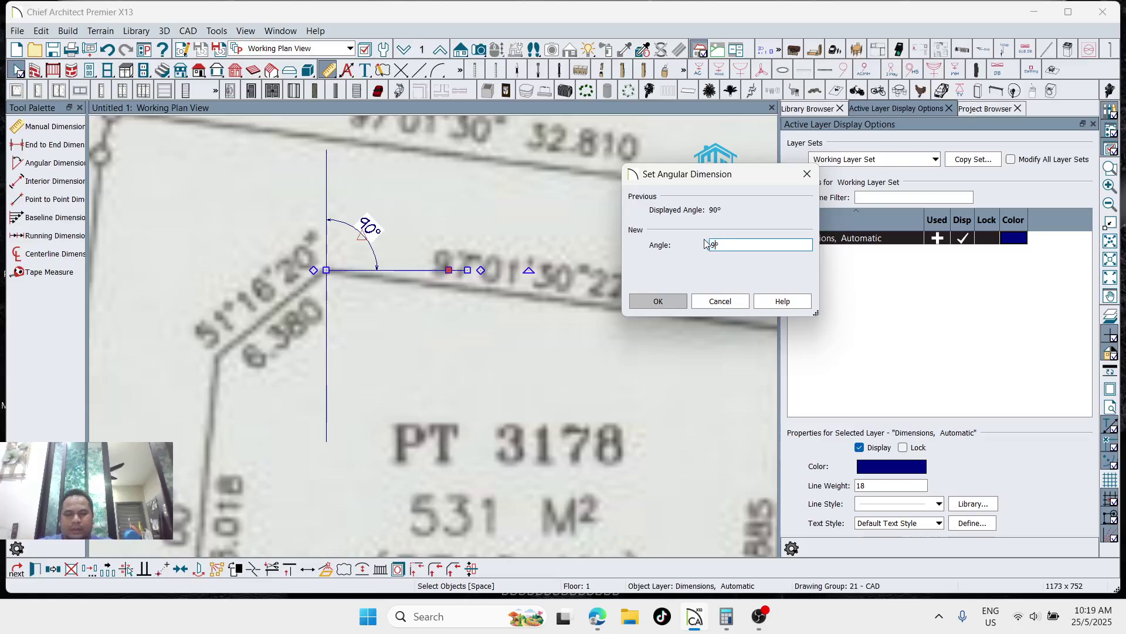
drag(713, 179, 839, 216)
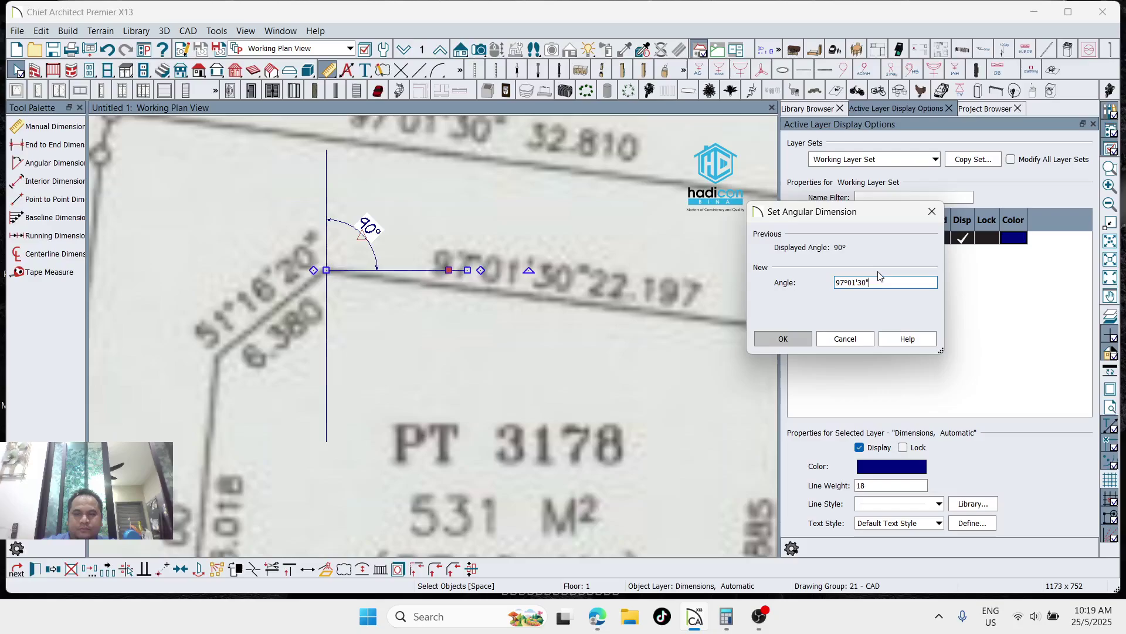
click(783, 340)
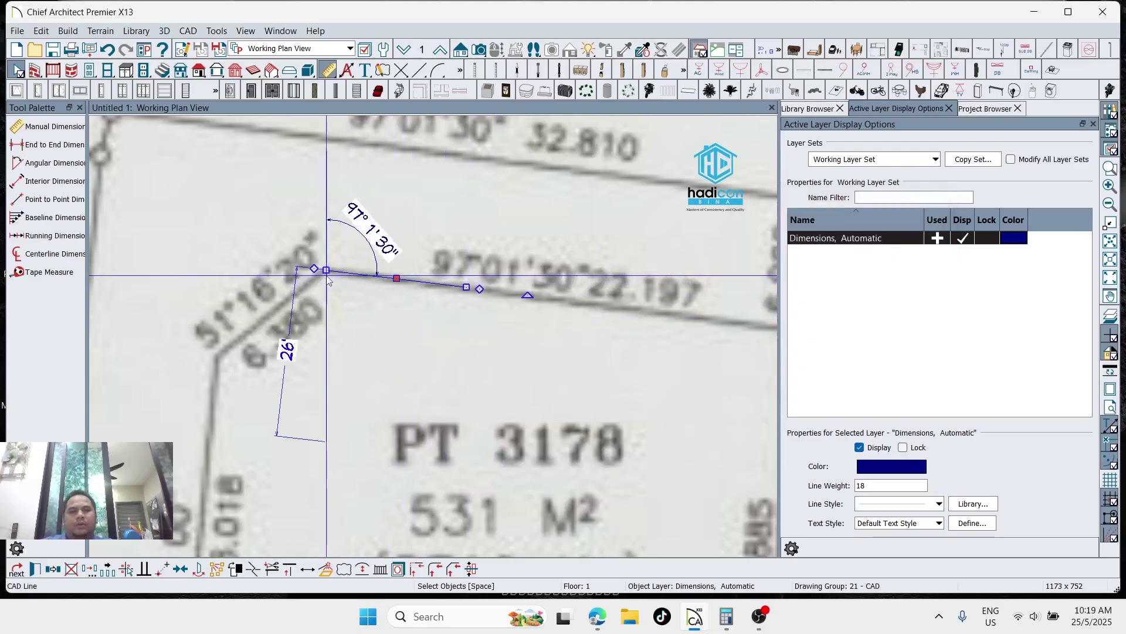
Examine the survey plan as a whole, comparing the boundaries and bearings of lots PT 3178, PT 3179 and PT 3180
scroll(463, 289, down, 3)
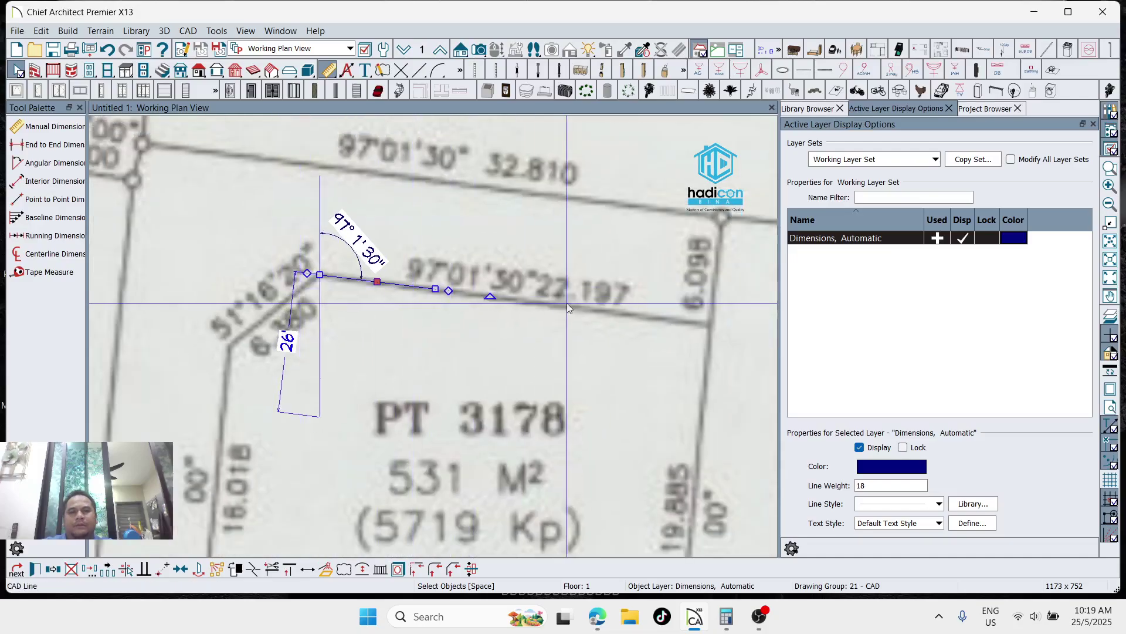
scroll(580, 368, down, 1)
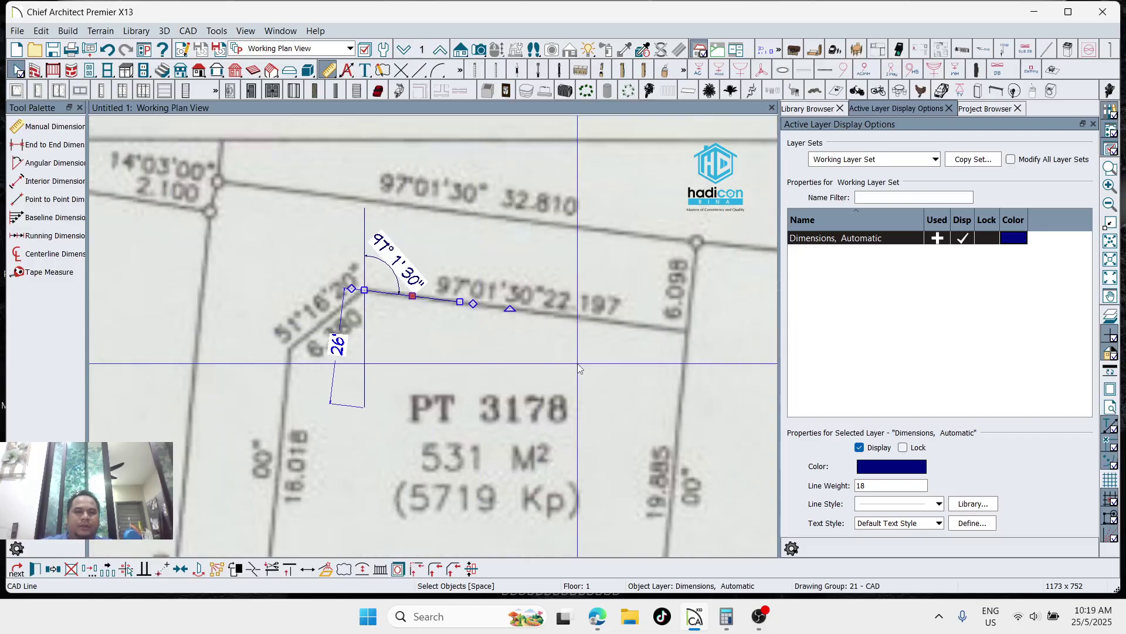
scroll(580, 368, down, 1)
scroll(346, 255, down, 1)
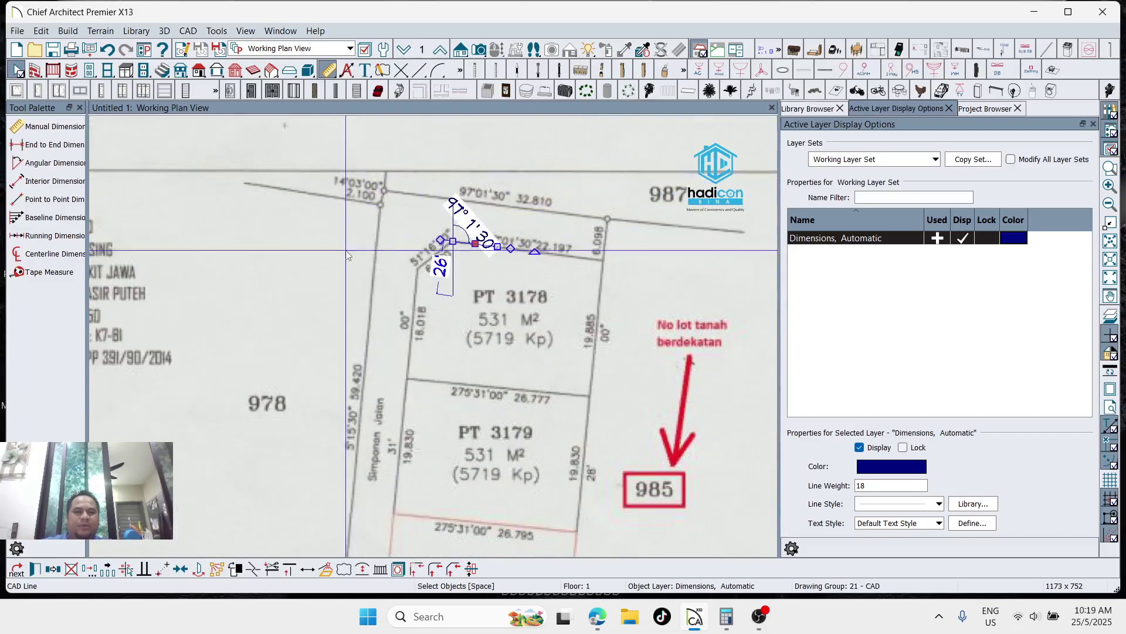
scroll(346, 254, down, 2)
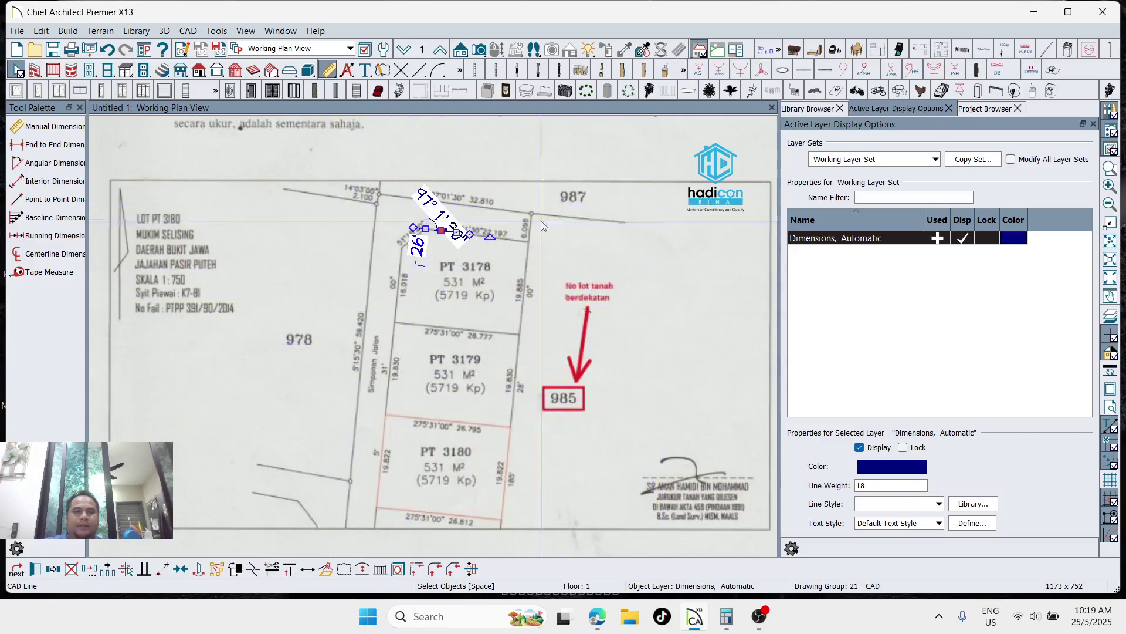
scroll(366, 352, down, 1)
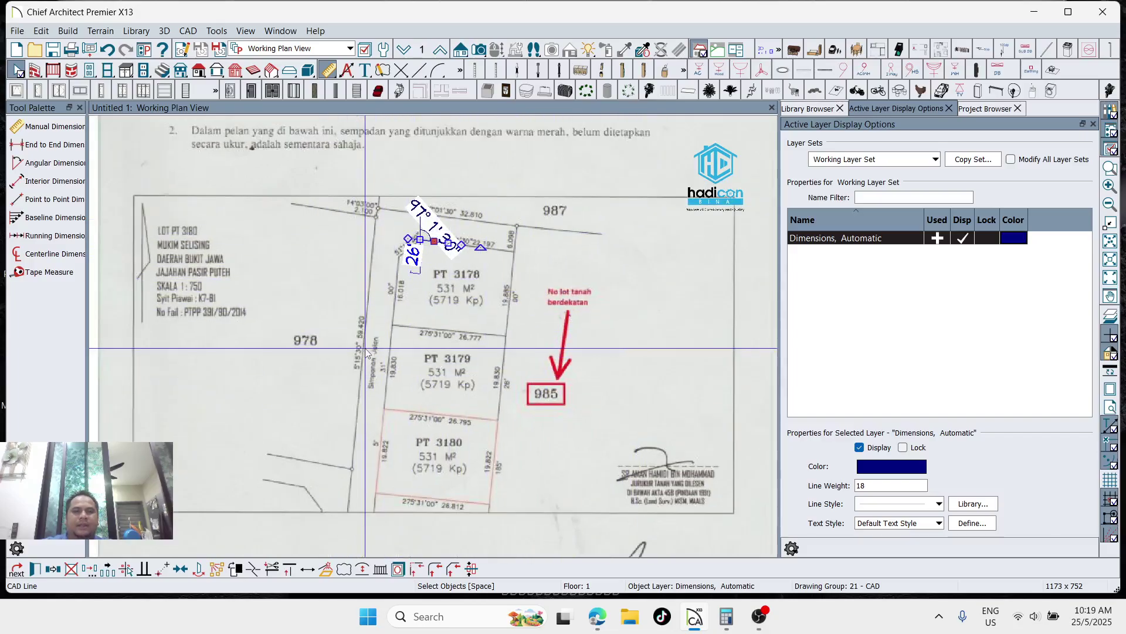
key(Escape)
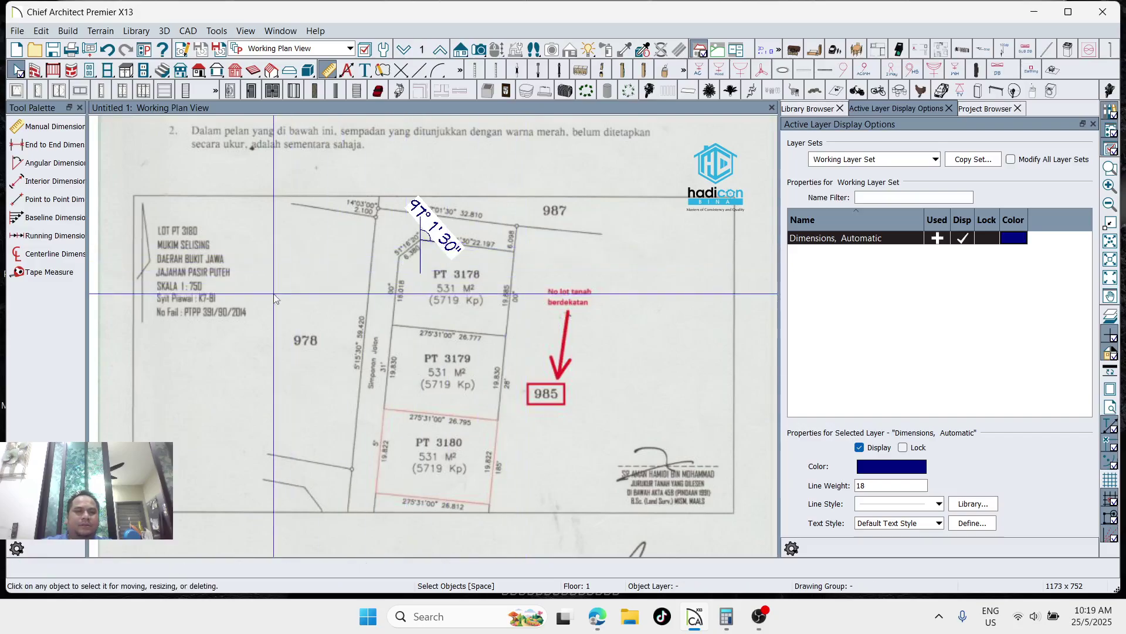
click(260, 330)
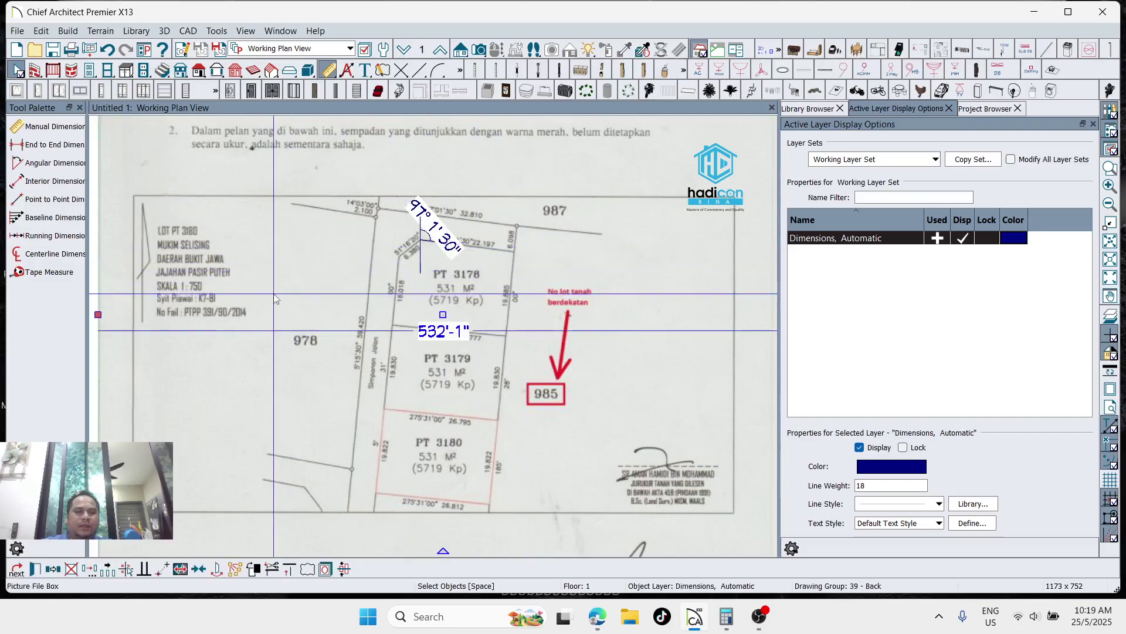
click(180, 569)
scroll(332, 357, up, 1)
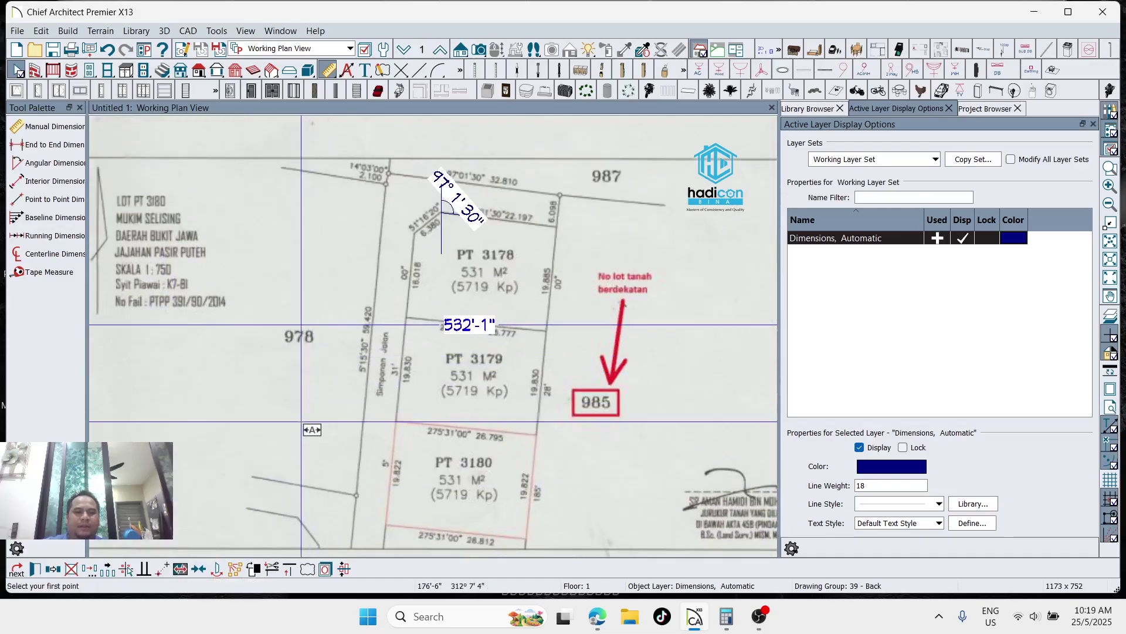
click(393, 421)
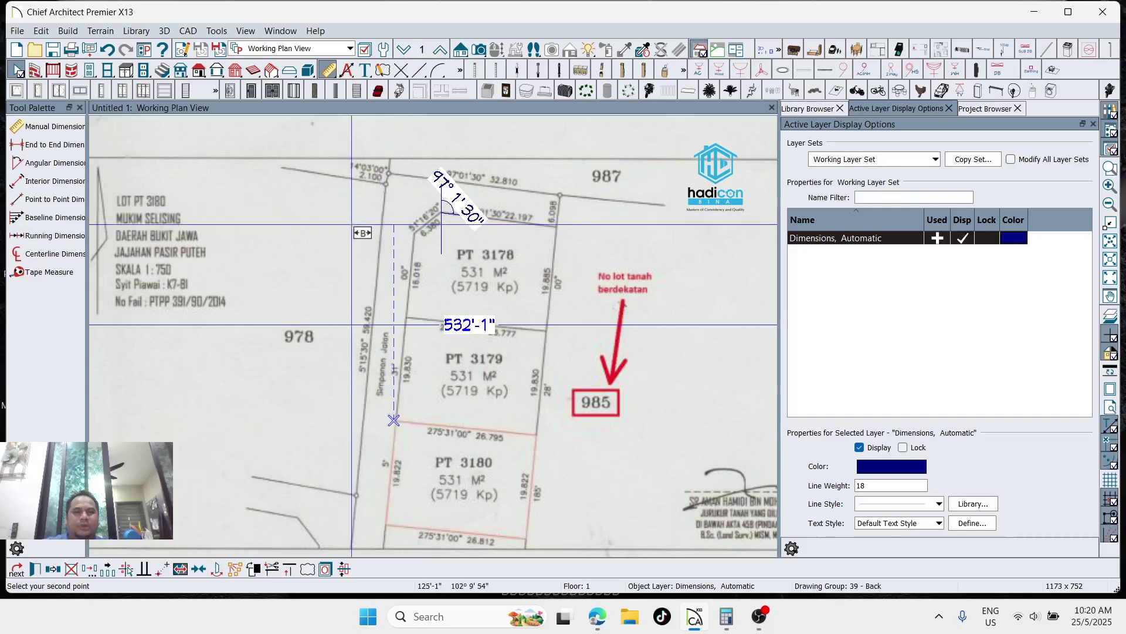
key(Escape)
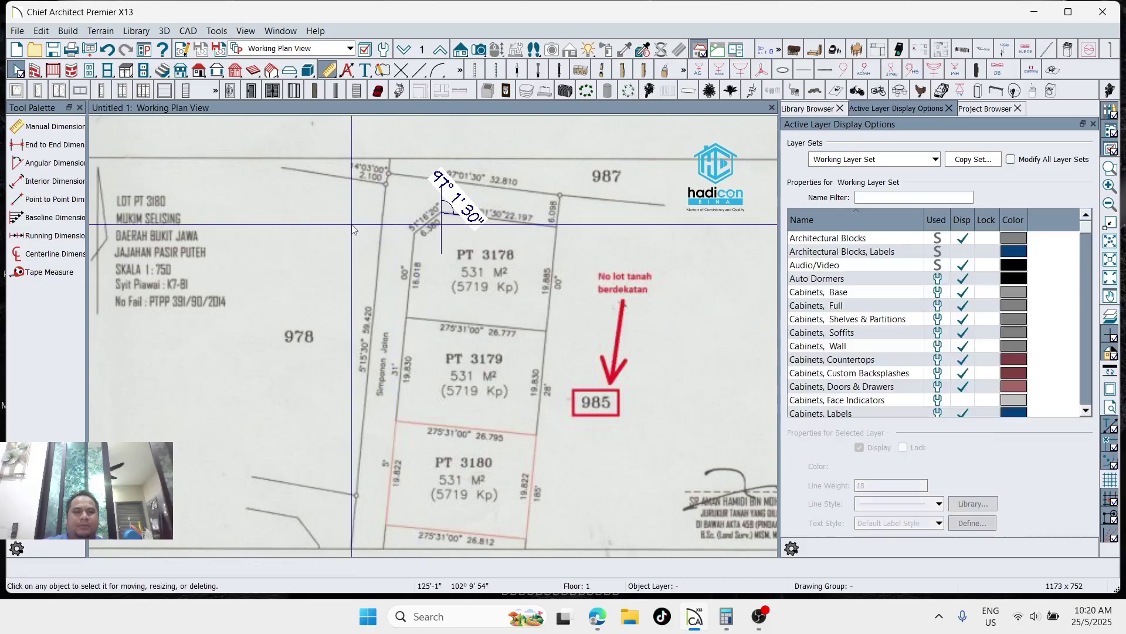
click(490, 339)
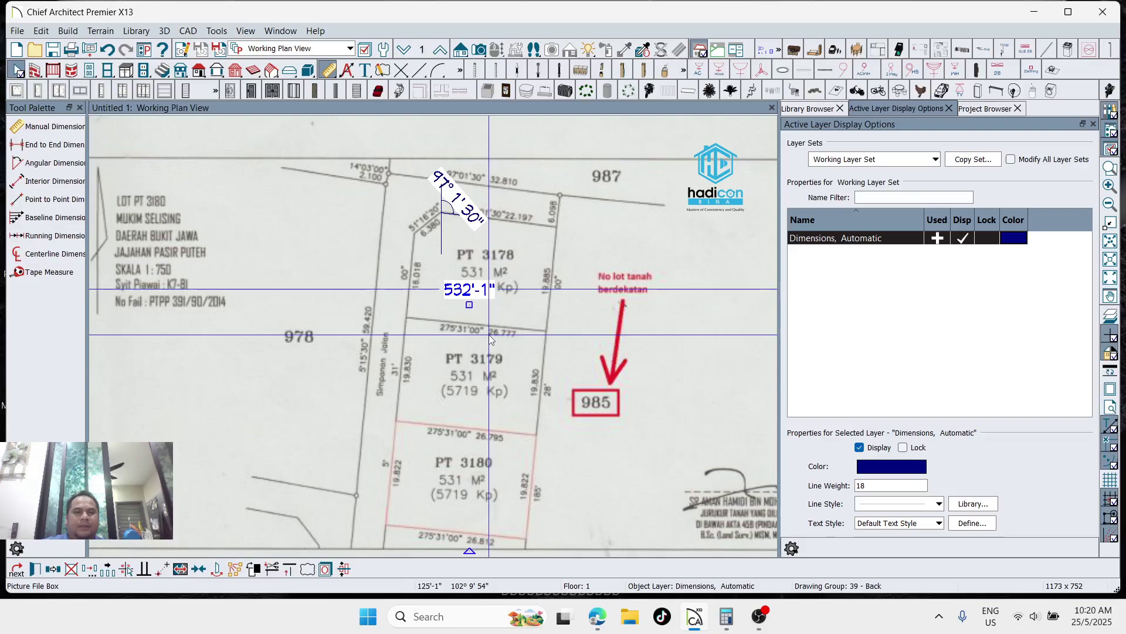
scroll(369, 379, down, 1)
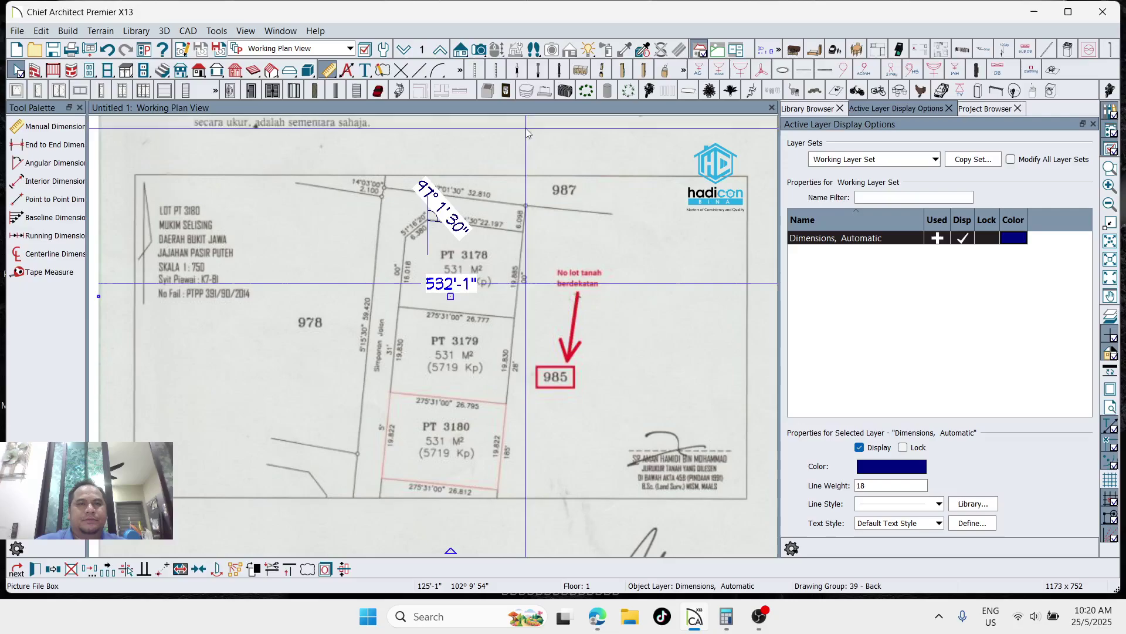
Draw from PT 3180's upper-left corner a vertical line about 119' long and a line about 99'-10" long along the lots' western boundary
click(421, 71)
scroll(343, 367, up, 1)
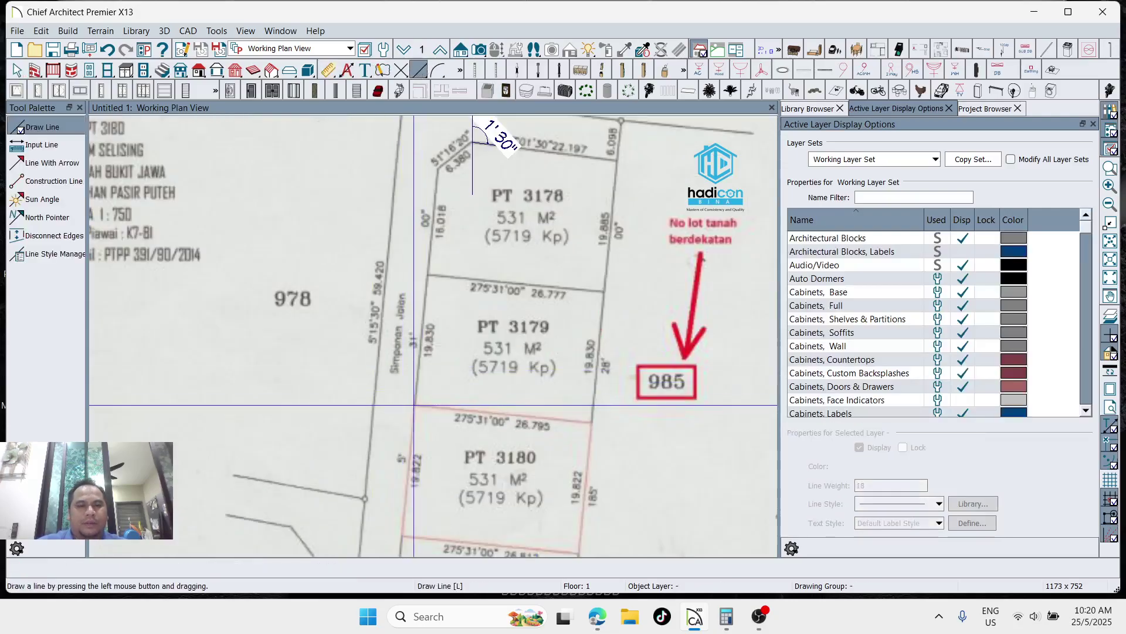
drag(414, 405, 414, 166)
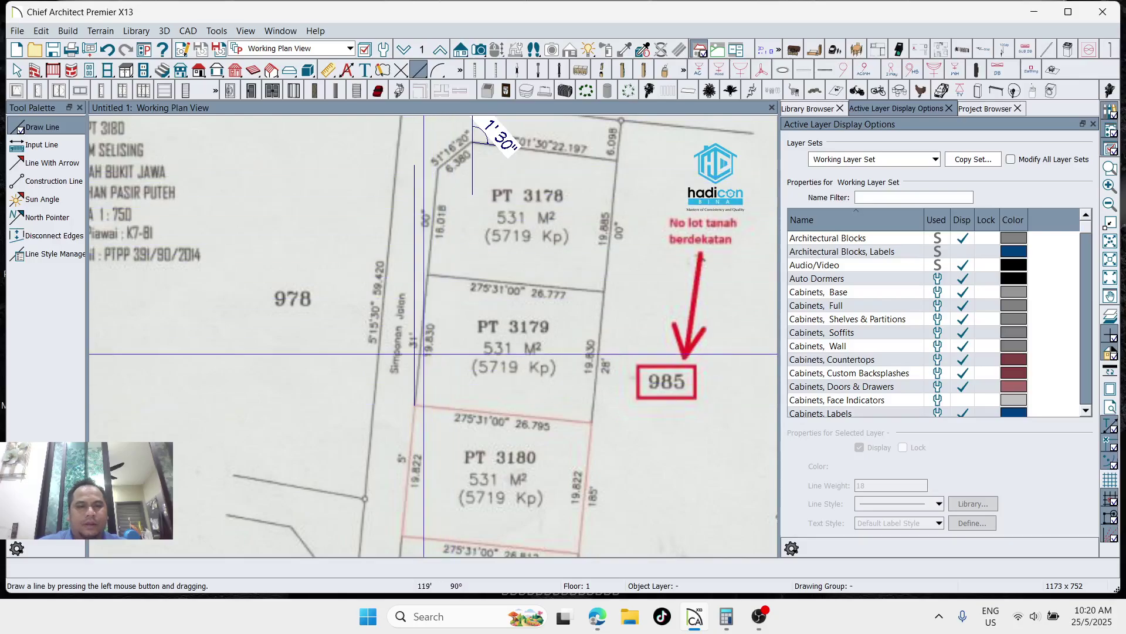
mouse_move(413, 404)
mouse_down()
mouse_move(435, 279)
mouse_move(439, 301)
mouse_move(434, 207)
mouse_up()
scroll(498, 237, up, 1)
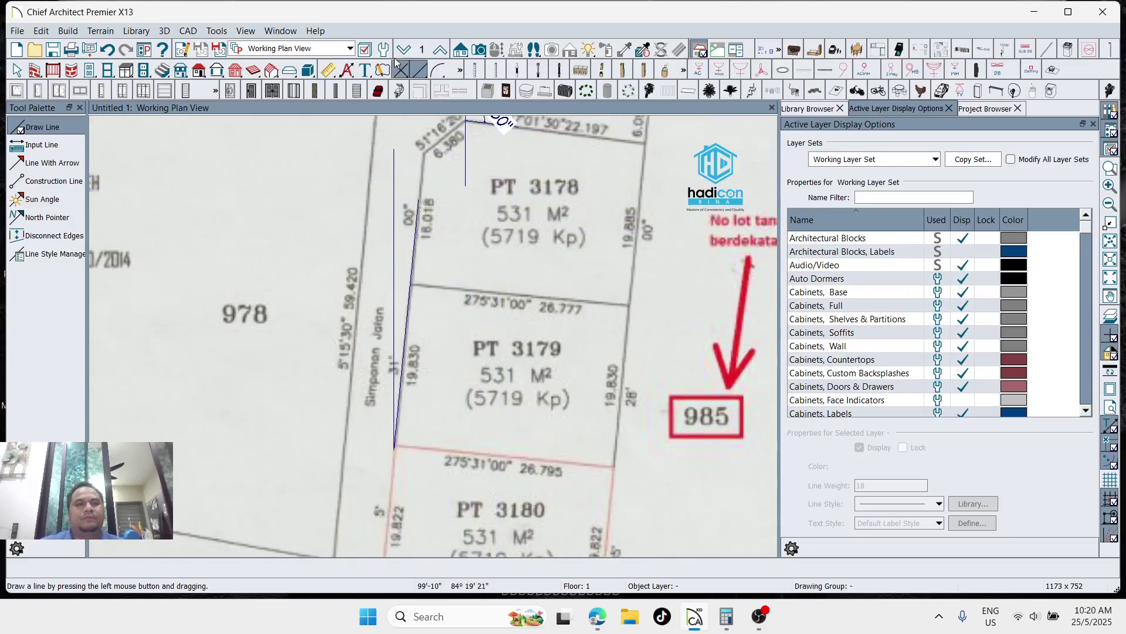
Add an angular dimension between the vertical reference line and the line traced along the western boundary of PT 3179
click(326, 70)
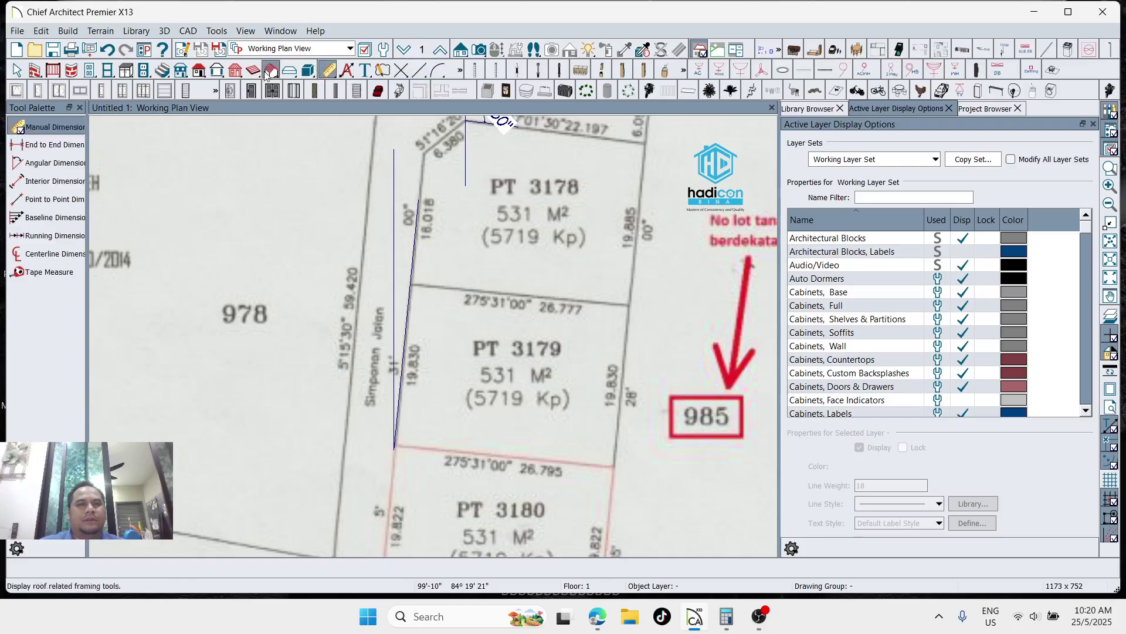
click(29, 163)
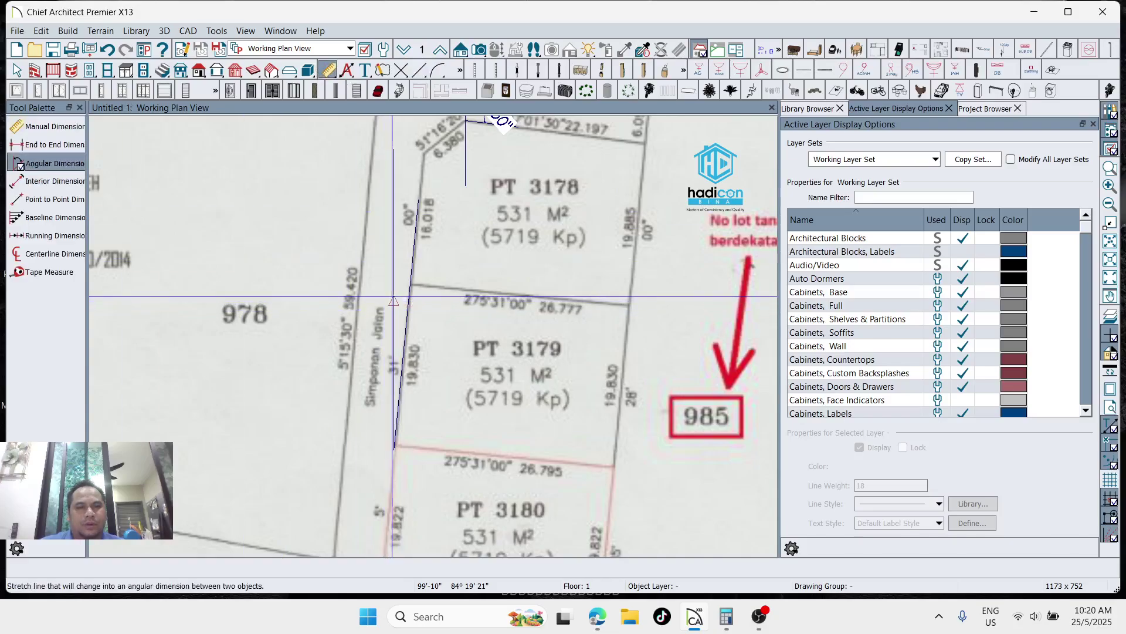
drag(394, 298, 407, 306)
scroll(404, 305, up, 1)
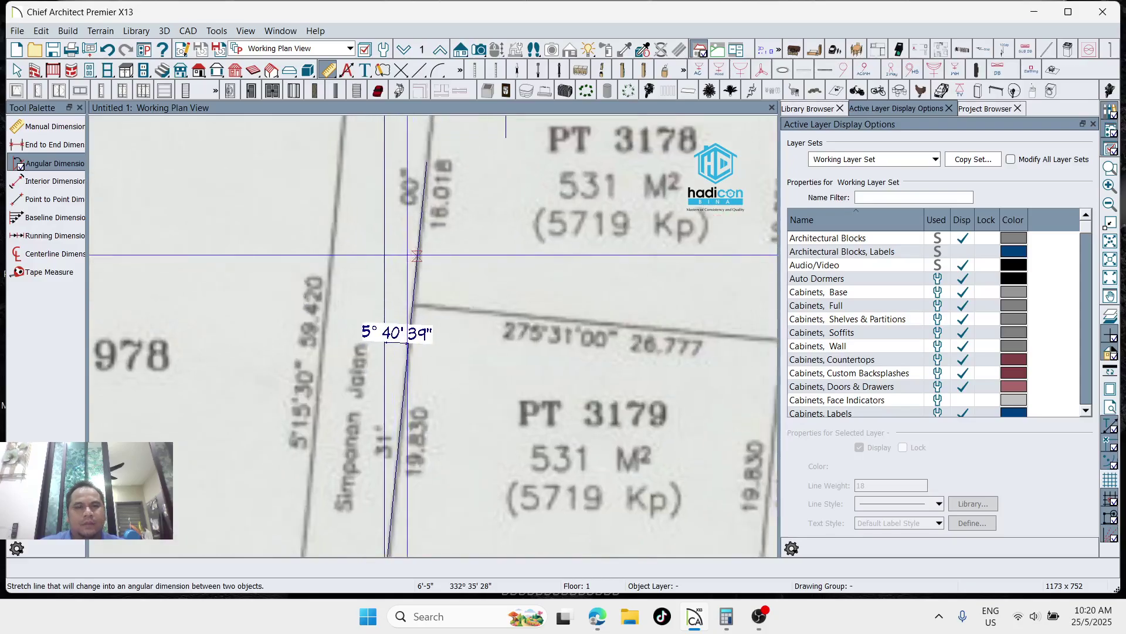
scroll(349, 186, up, 1)
scroll(349, 186, down, 1)
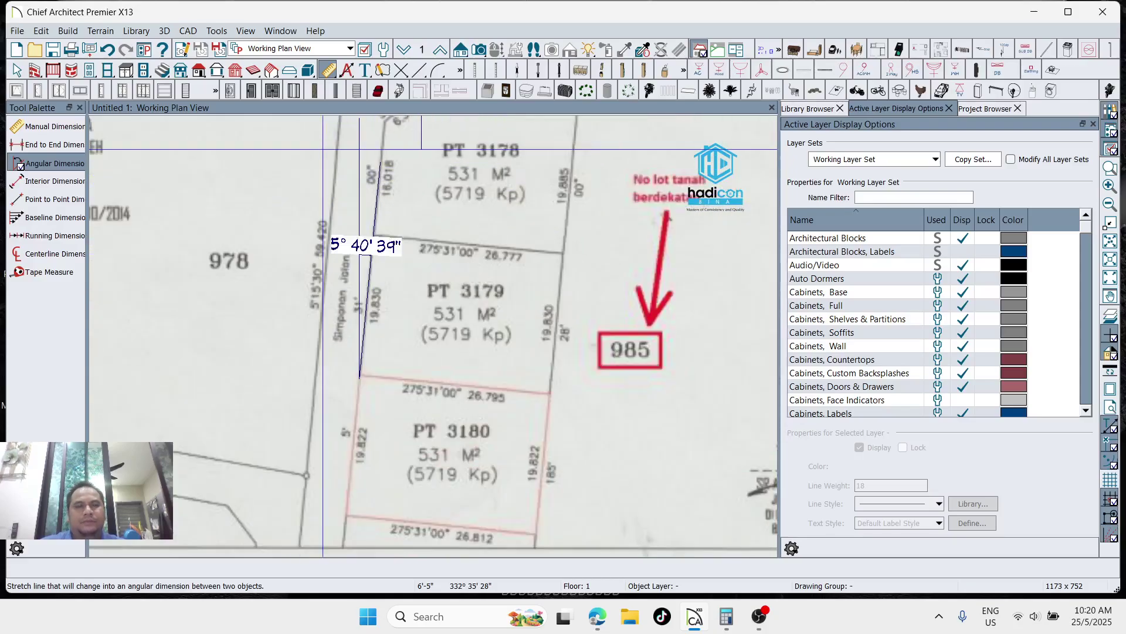
key(space)
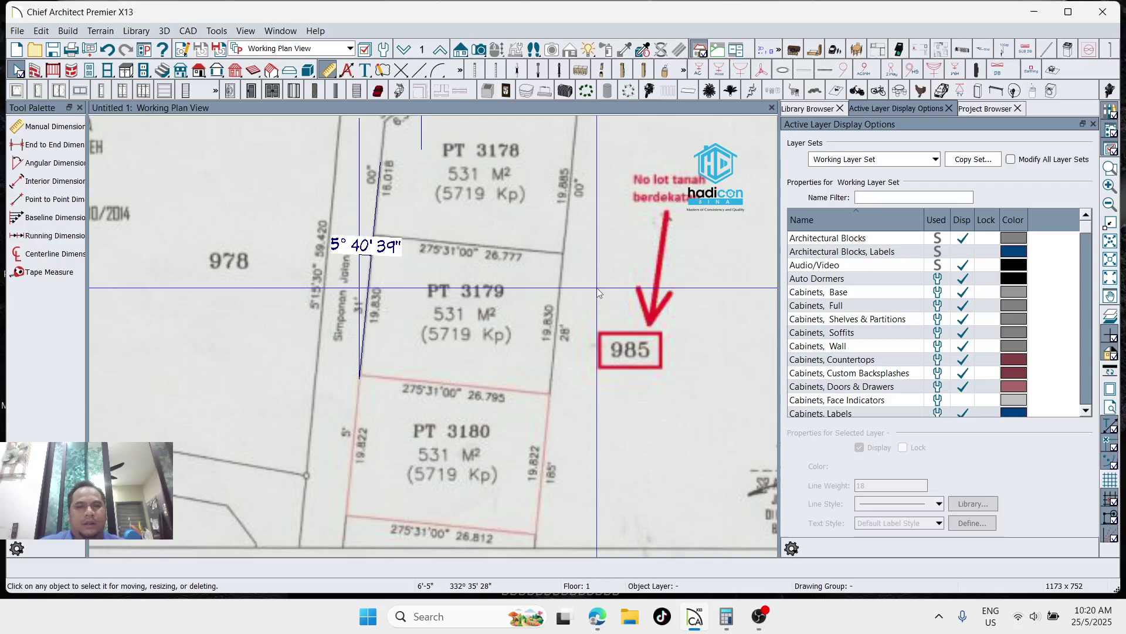
click(371, 246)
click(360, 267)
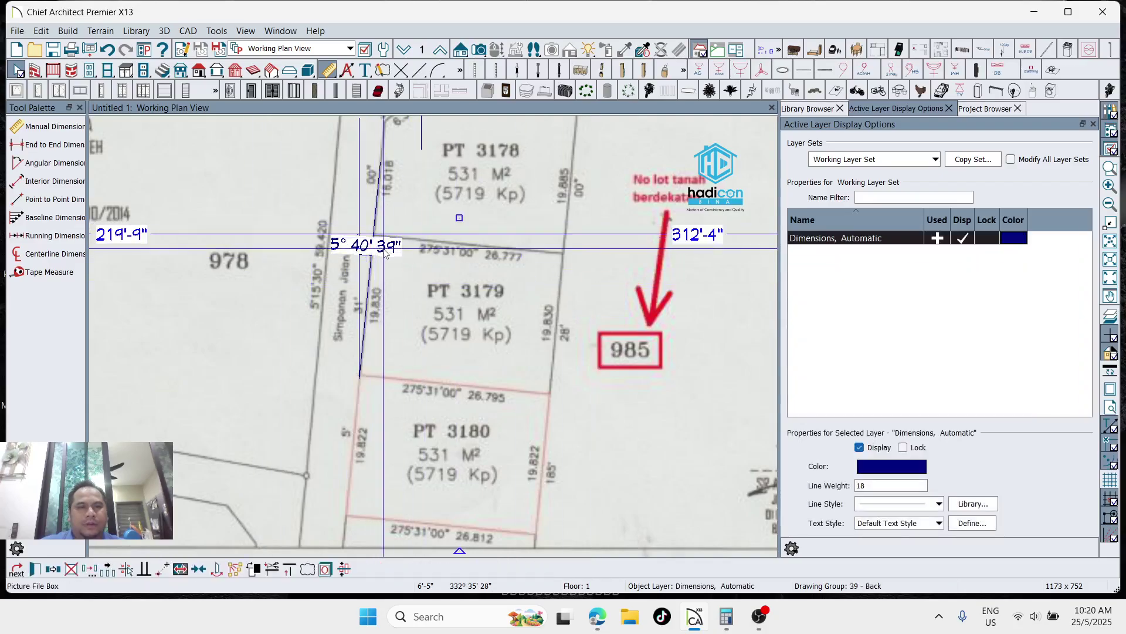
click(358, 253)
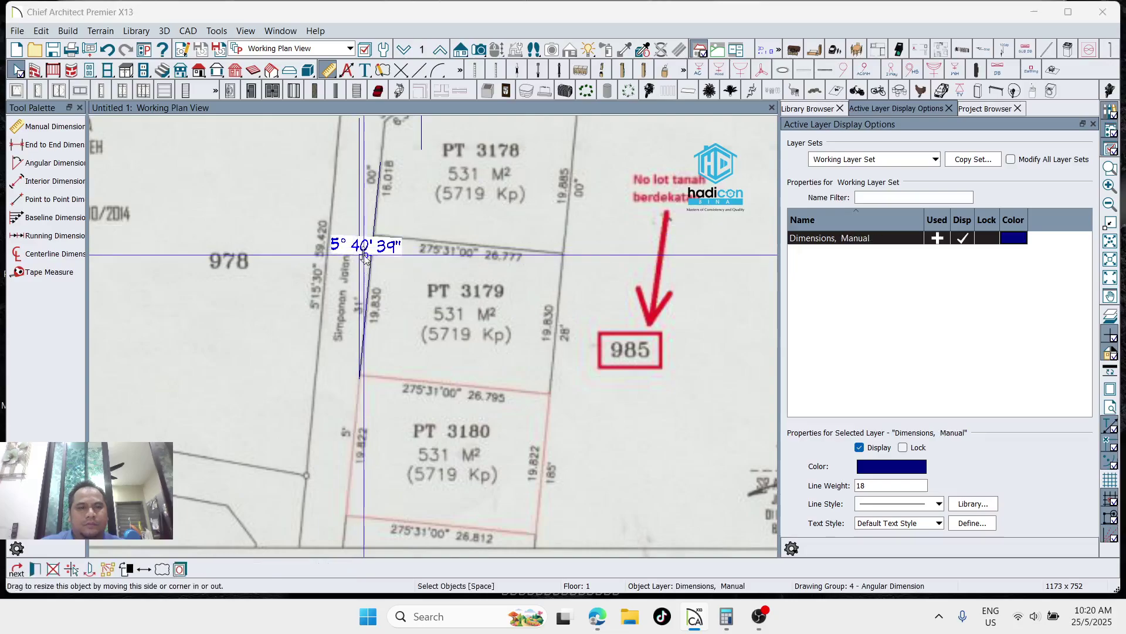
double_click(365, 258)
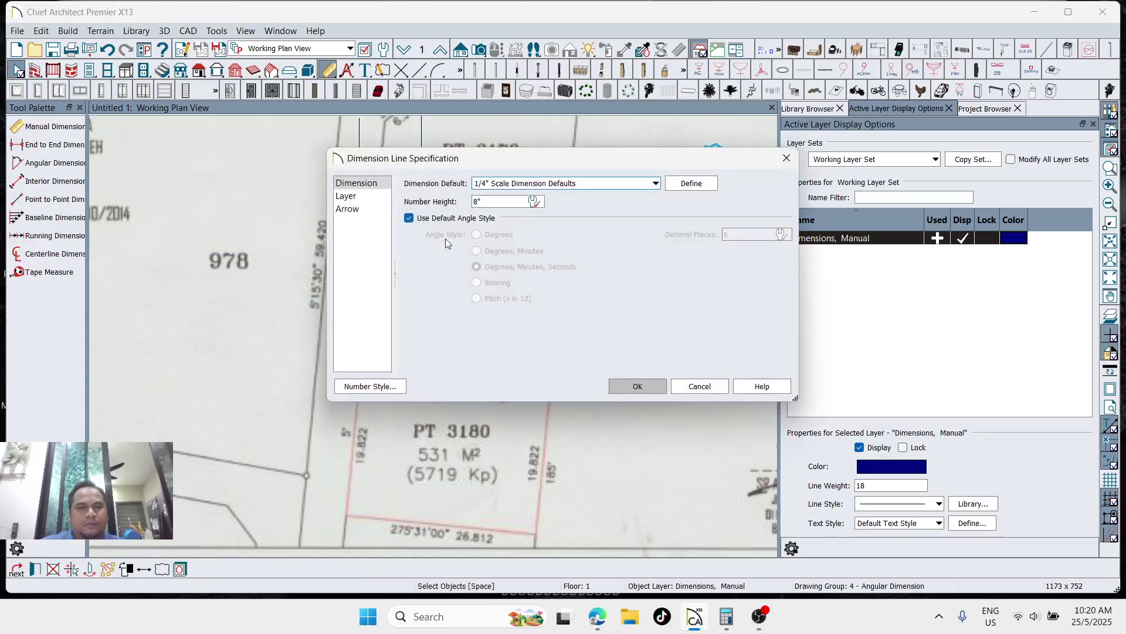
click(694, 387)
Try rotating the survey plan image to an angle of -5°40'39" and undo the rotation
click(429, 344)
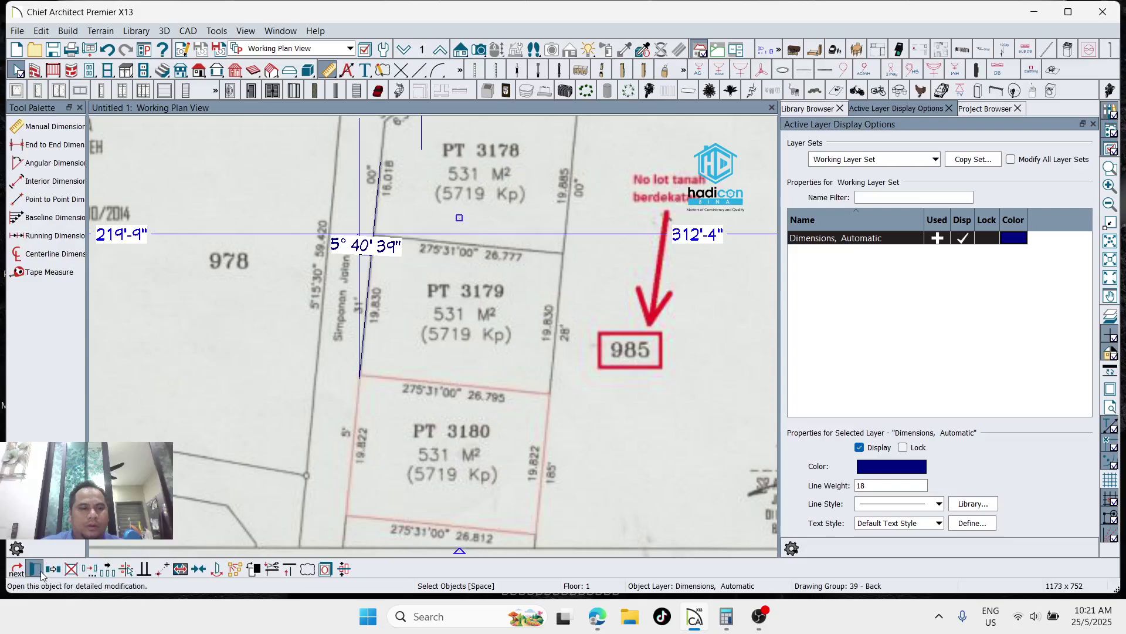
double_click(550, 364)
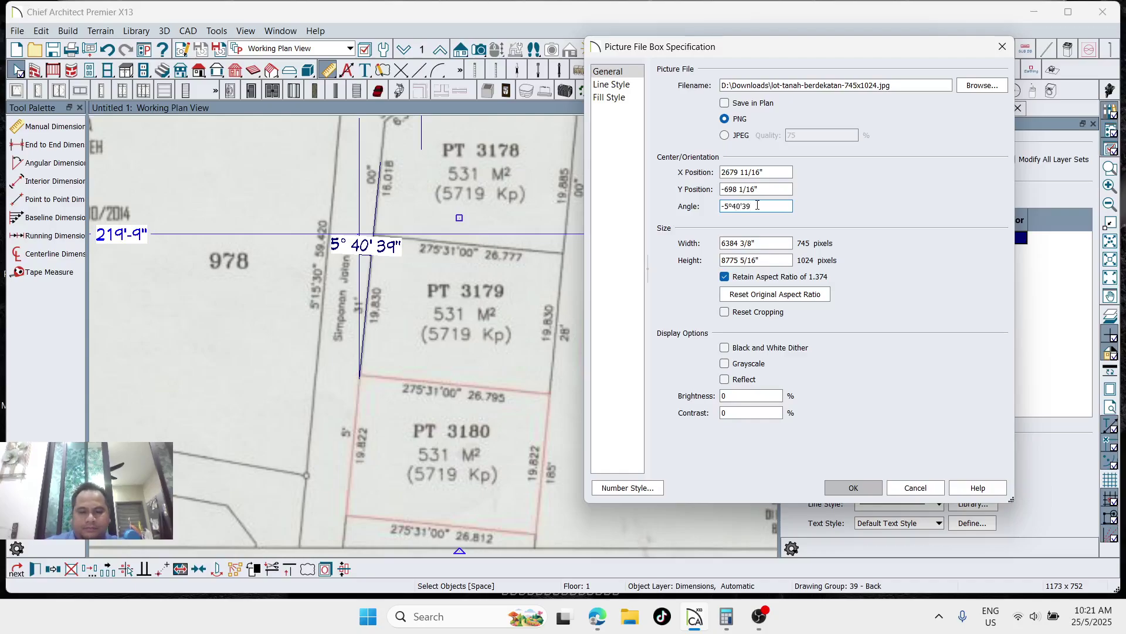
click(851, 488)
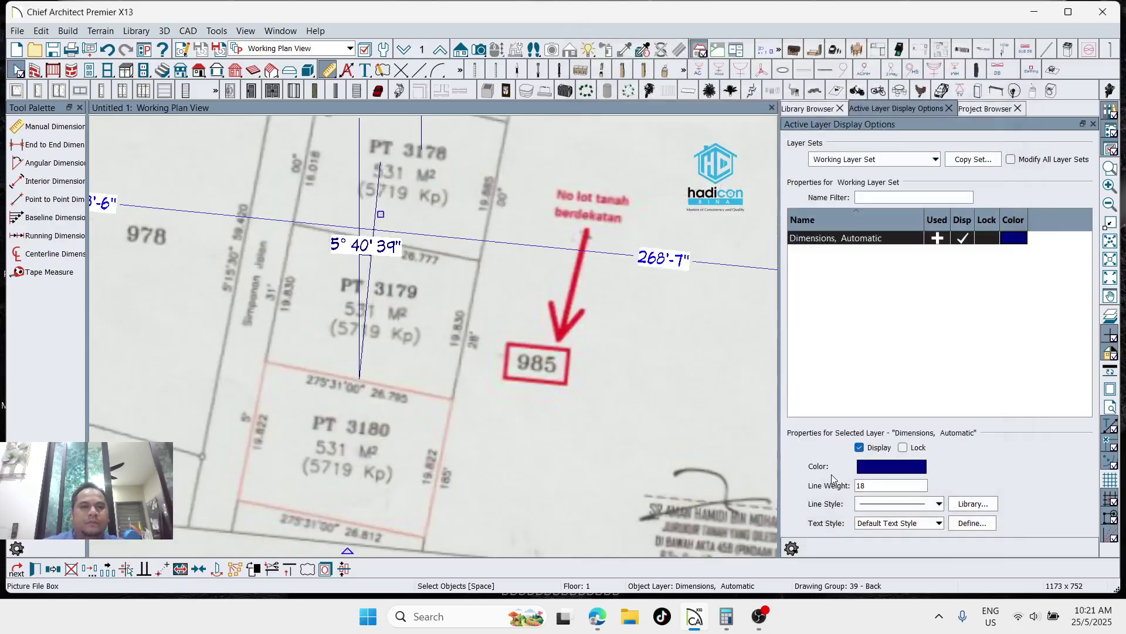
scroll(487, 203, down, 2)
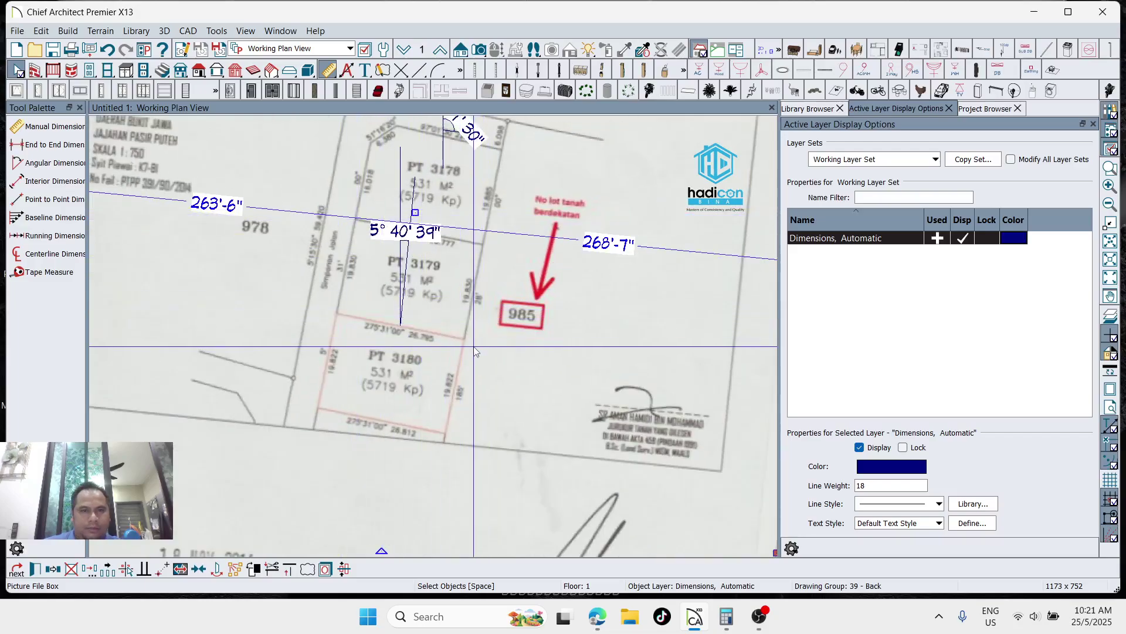
click(108, 50)
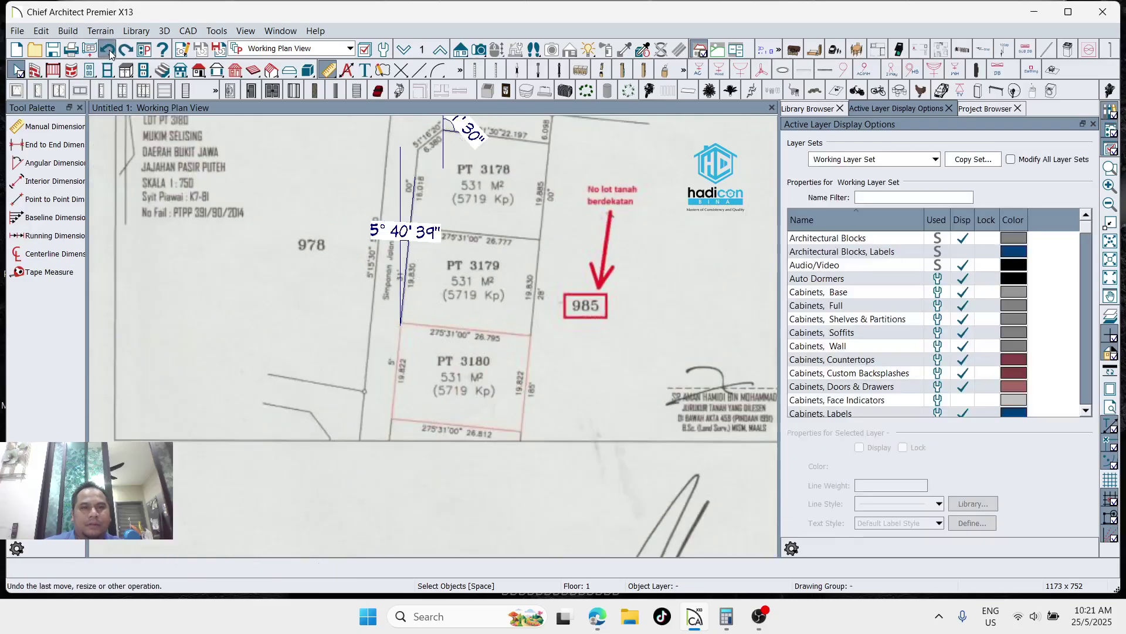
Rotate the survey plan image to an angle of 5°40'39" so the lots' western boundary stands vertical
click(461, 281)
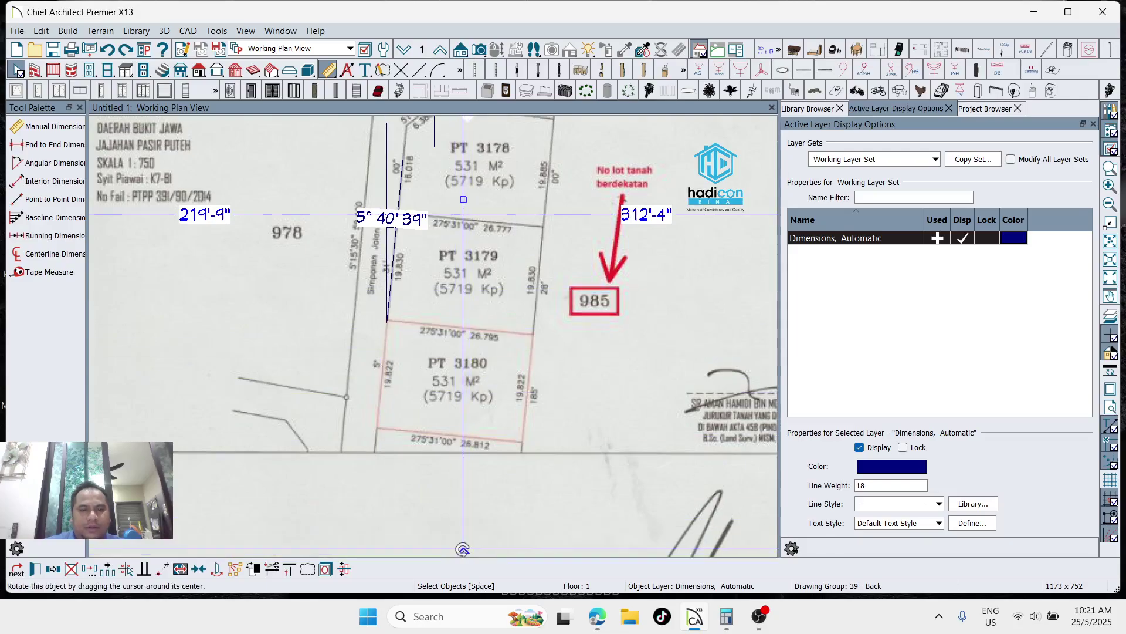
mouse_move(462, 552)
mouse_down()
mouse_move(481, 563)
mouse_move(503, 552)
mouse_up()
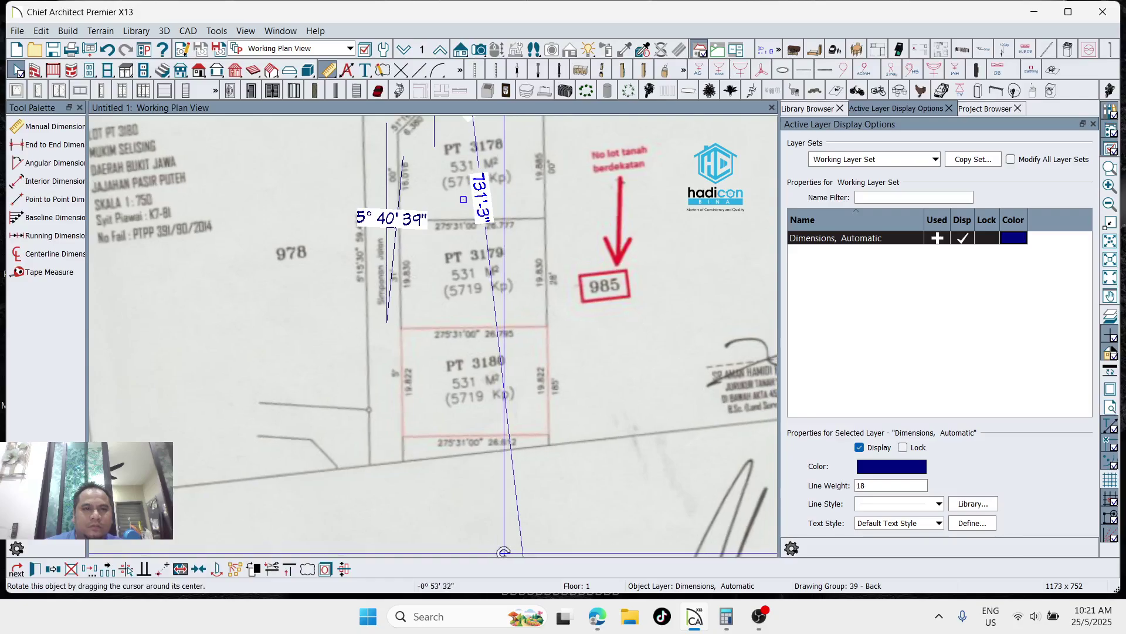
scroll(428, 147, up, 2)
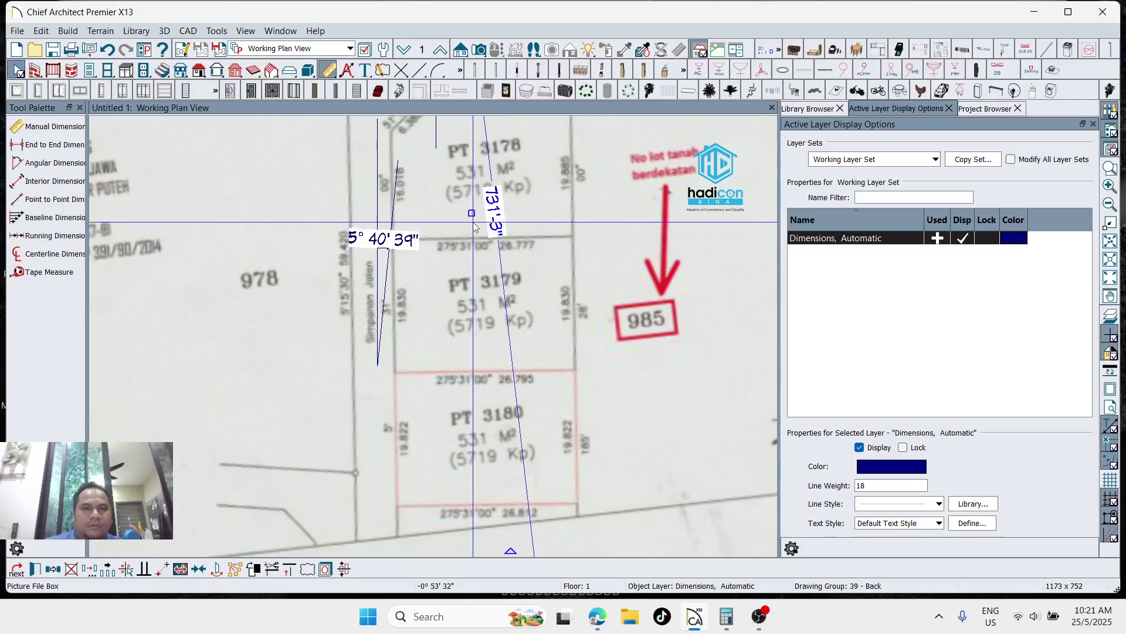
double_click(472, 214)
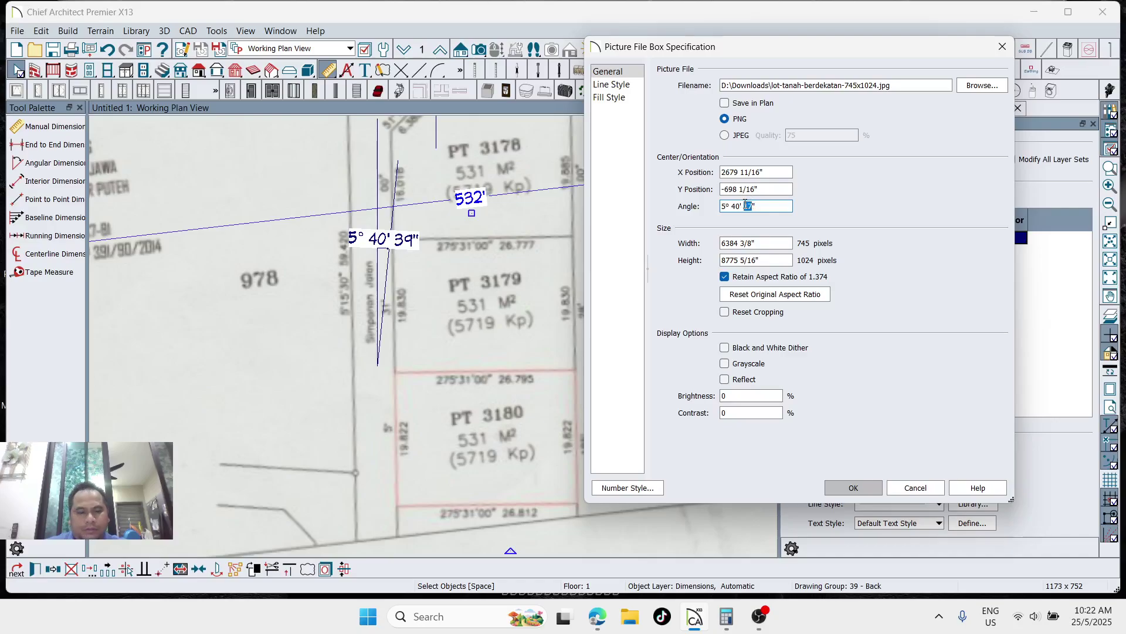
click(845, 488)
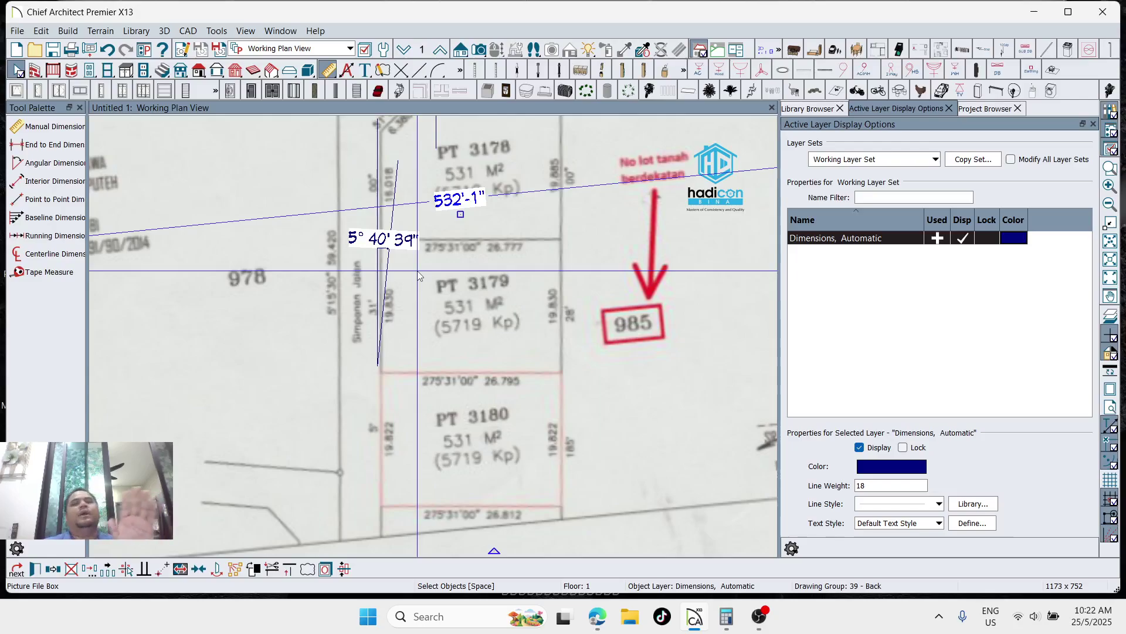
Delete the vertical reference line, the traced western boundary line and the angular dimension between them
scroll(417, 270, down, 3)
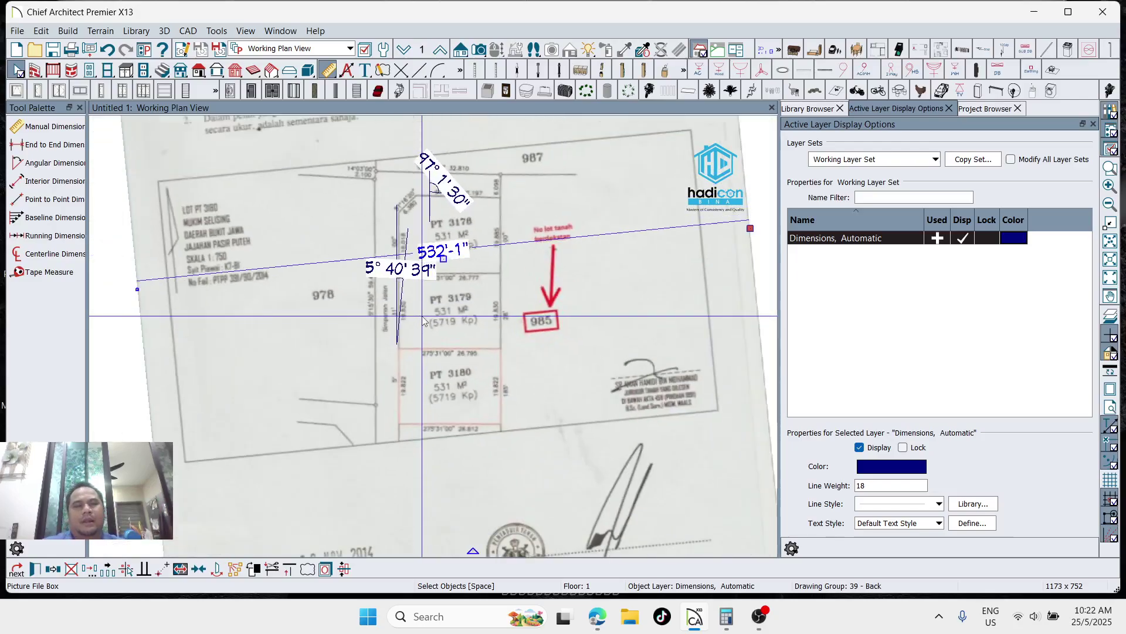
scroll(422, 317, down, 2)
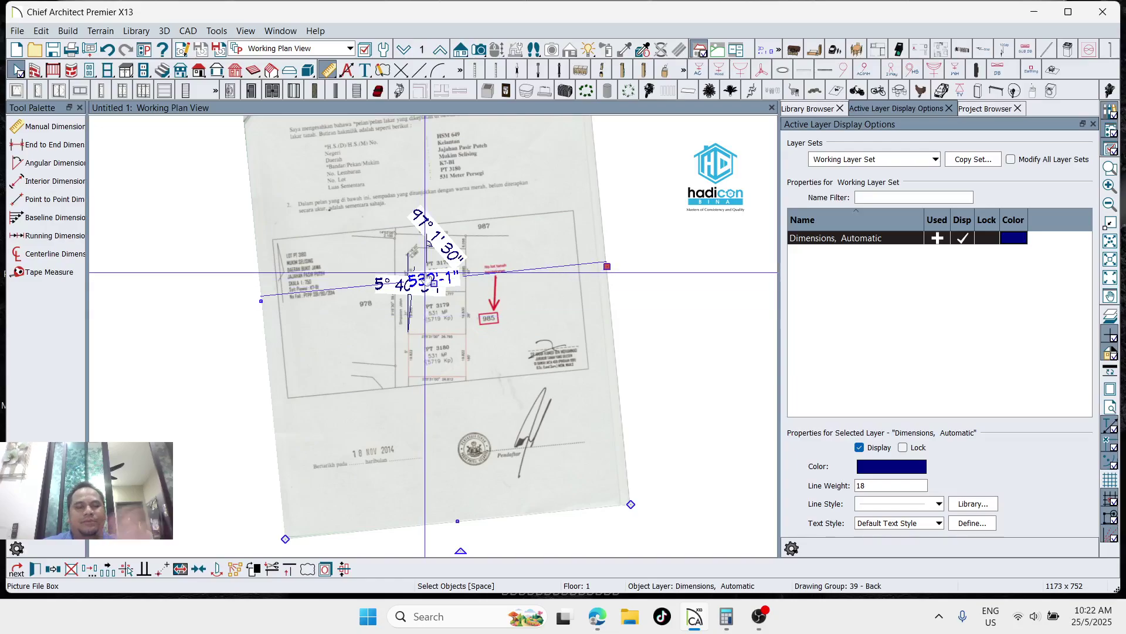
scroll(428, 242, up, 5)
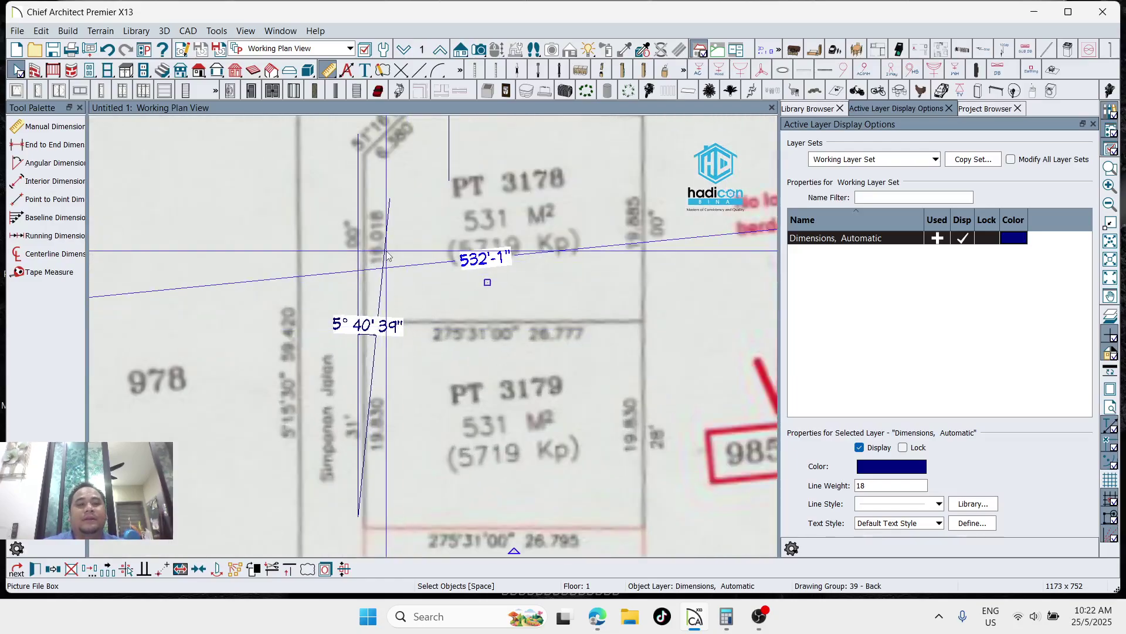
scroll(392, 226, down, 1)
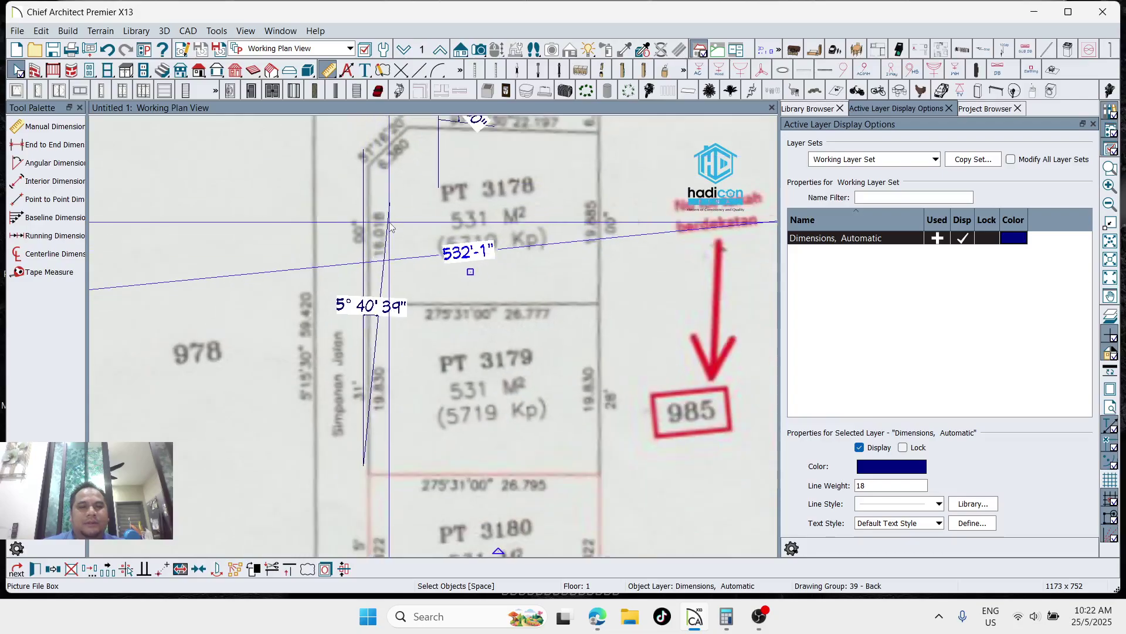
scroll(392, 226, down, 1)
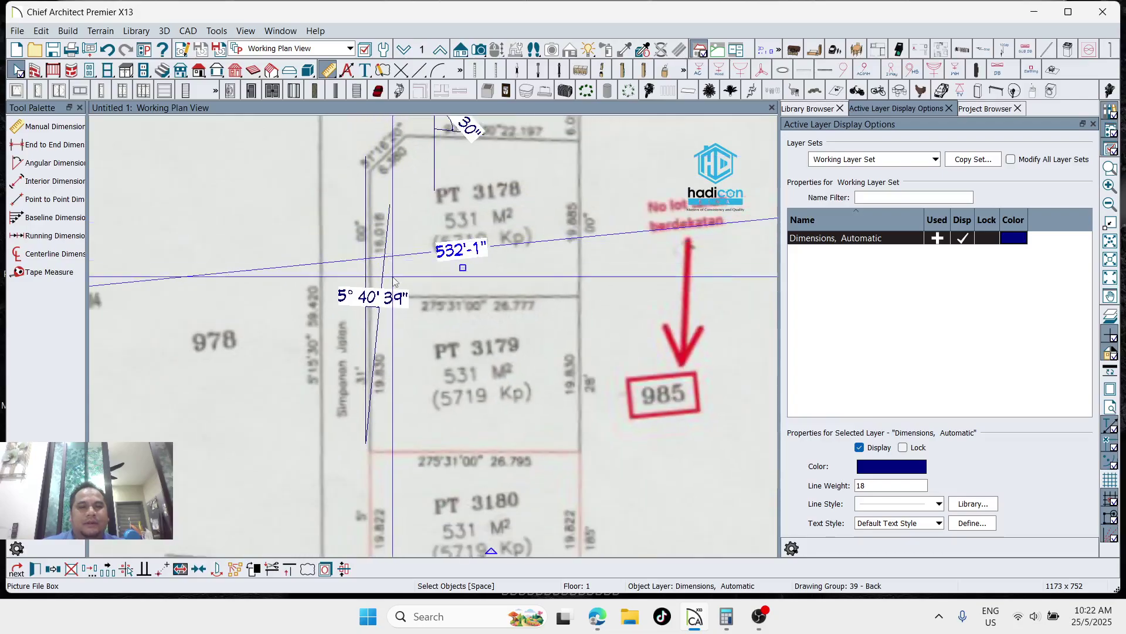
click(372, 327)
key(Escape)
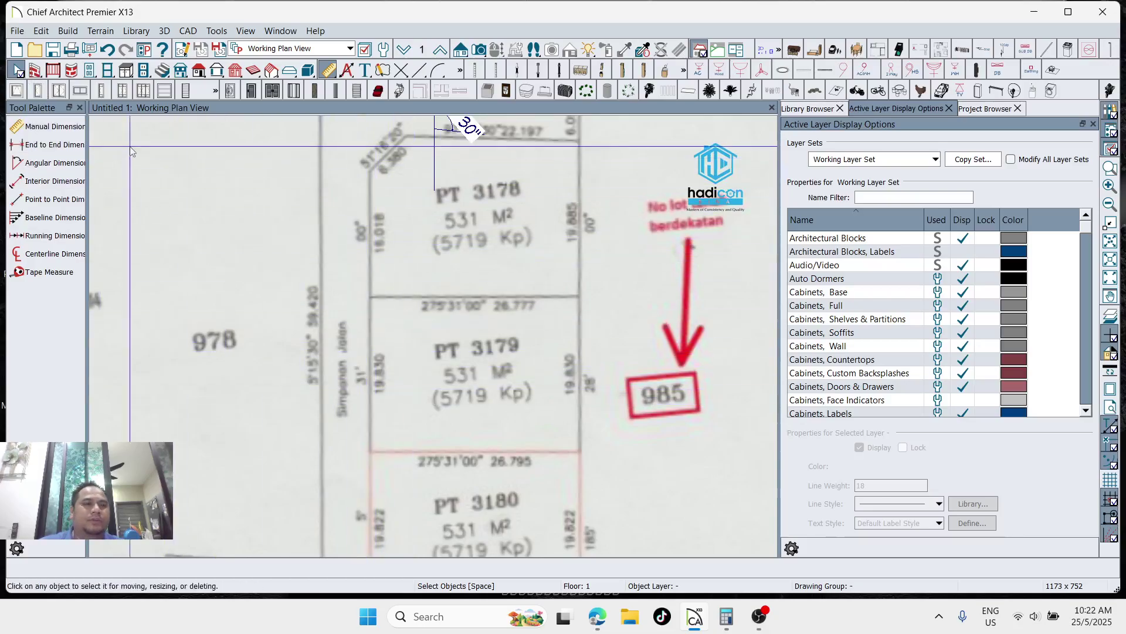
Resize the survey plan image point to point along PT 3179's western boundary to match its labelled 19.830 distance
click(291, 177)
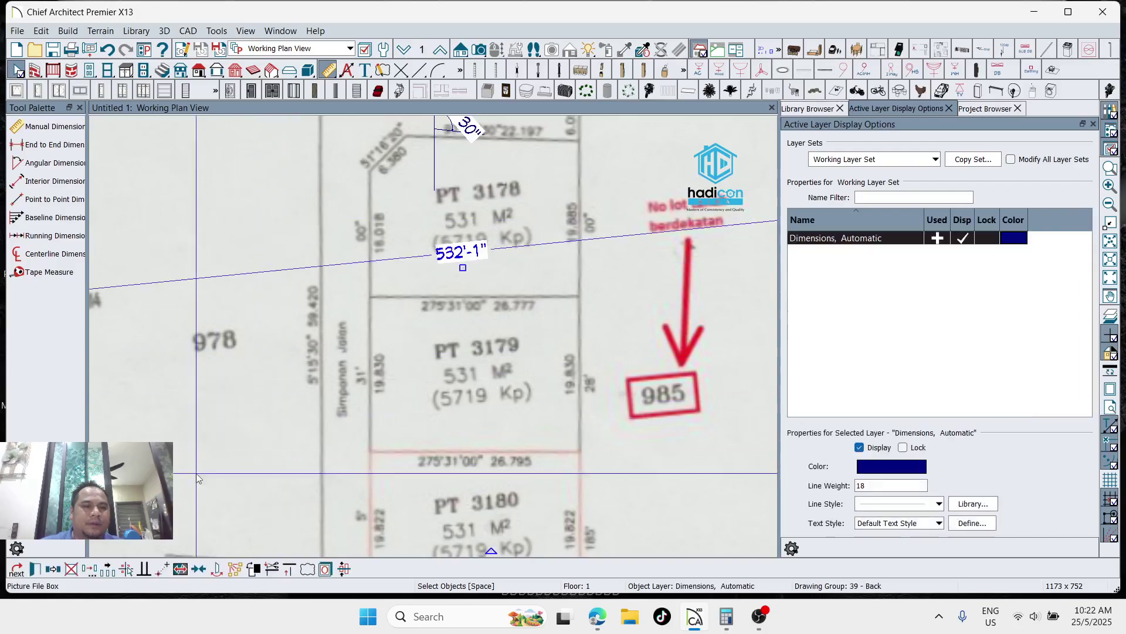
click(180, 569)
scroll(437, 428, up, 2)
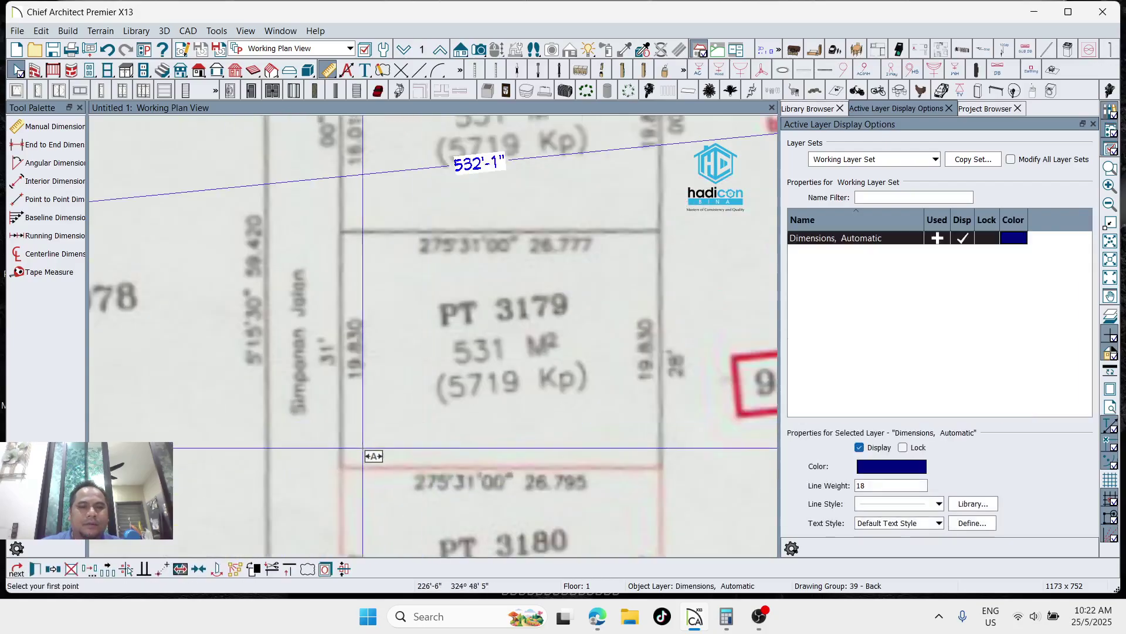
click(340, 468)
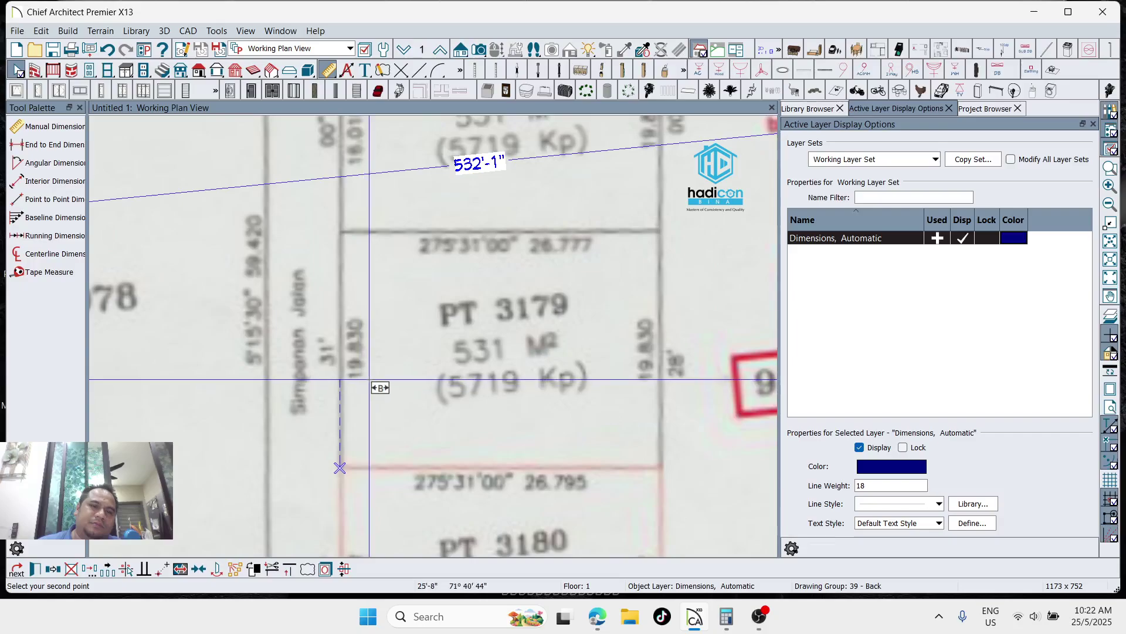
click(340, 233)
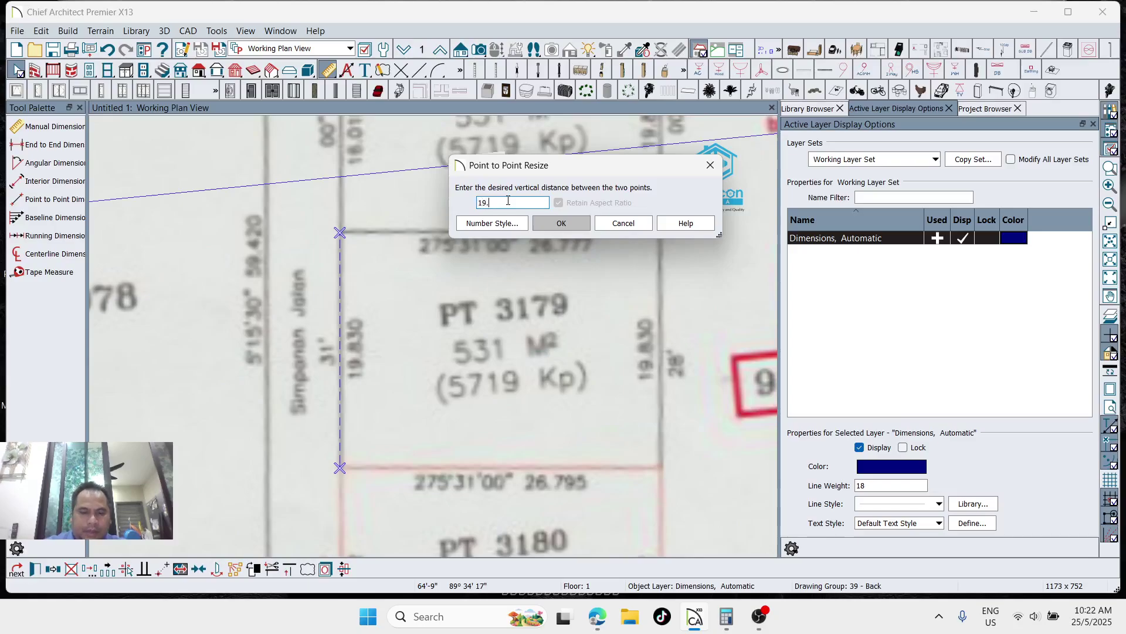
key(Return)
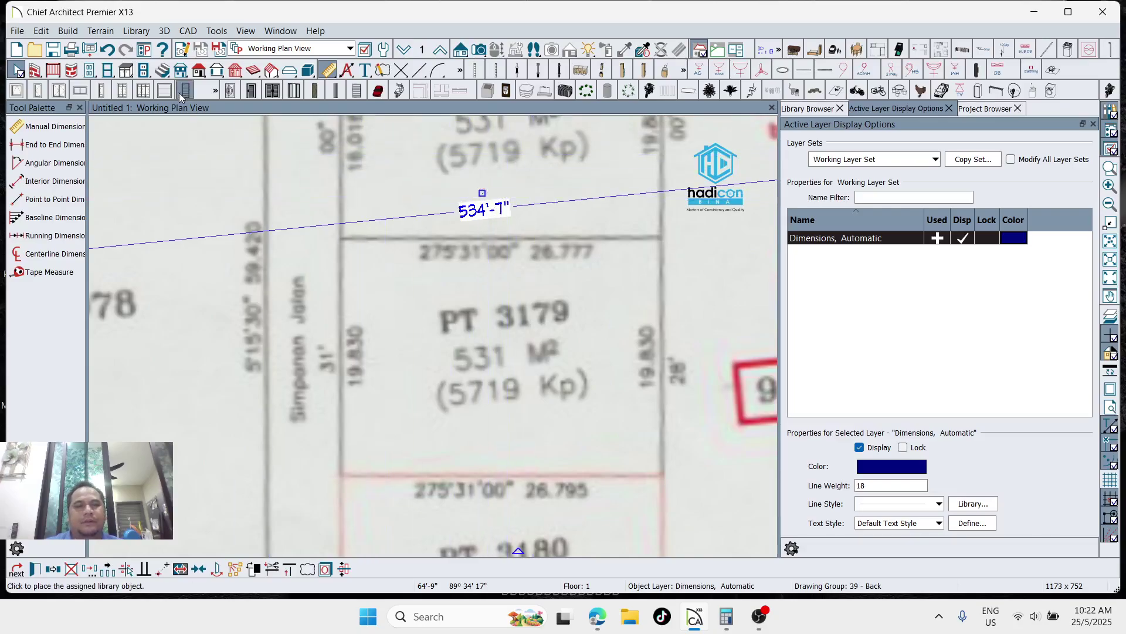
Set the survey plan image's rotation angle to 0
scroll(264, 264, down, 1)
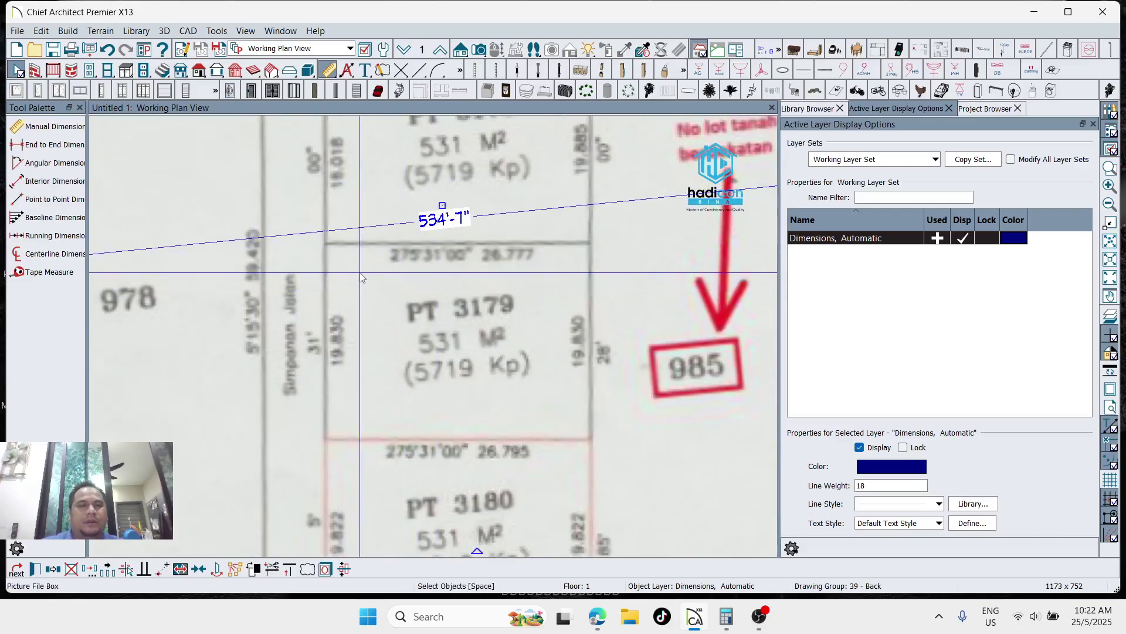
scroll(360, 263, down, 1)
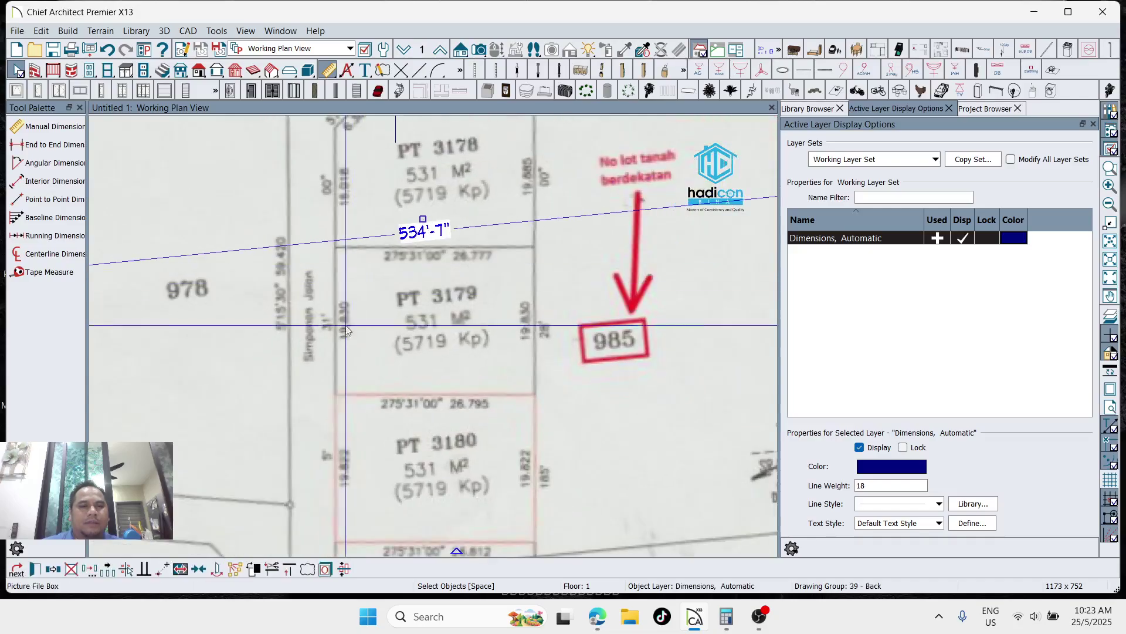
scroll(415, 292, down, 3)
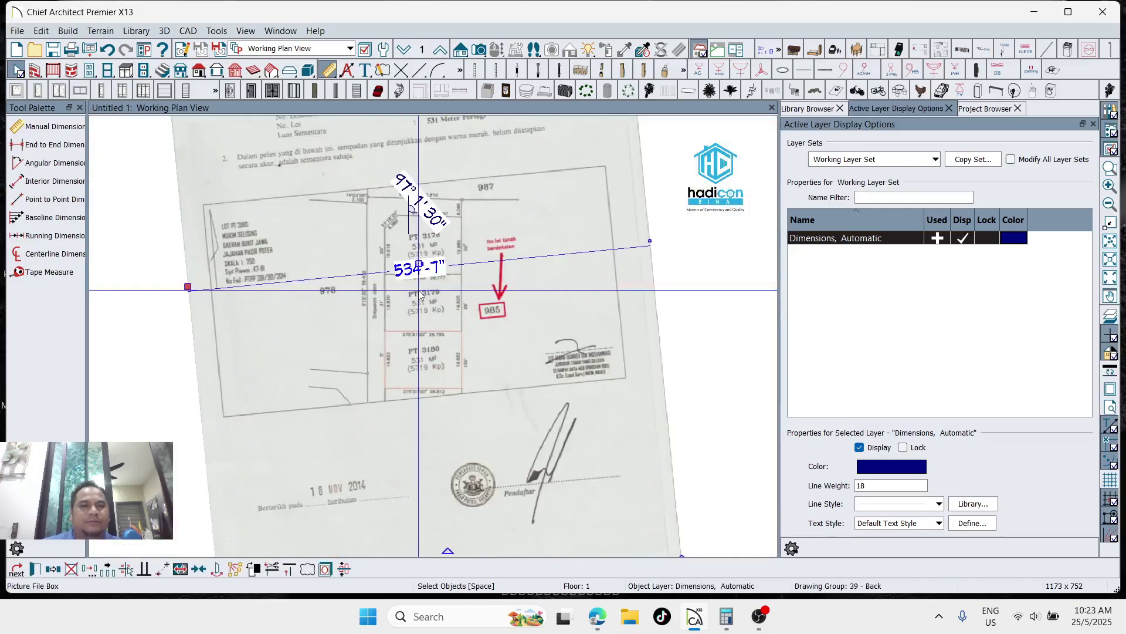
scroll(278, 189, down, 1)
scroll(294, 264, up, 2)
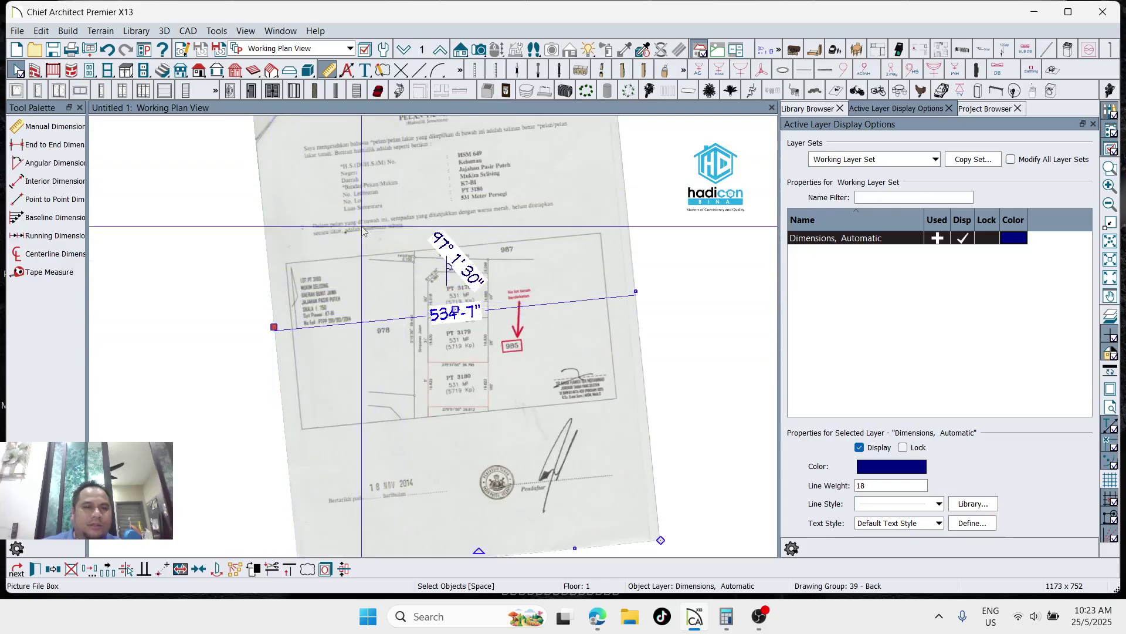
scroll(464, 346, up, 2)
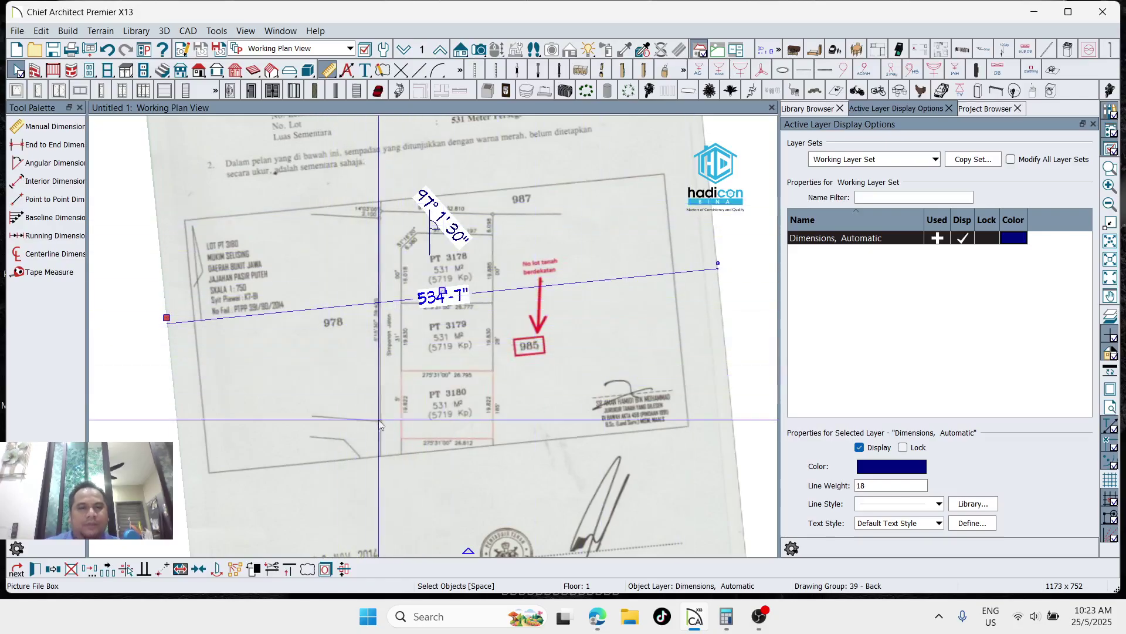
double_click(268, 463)
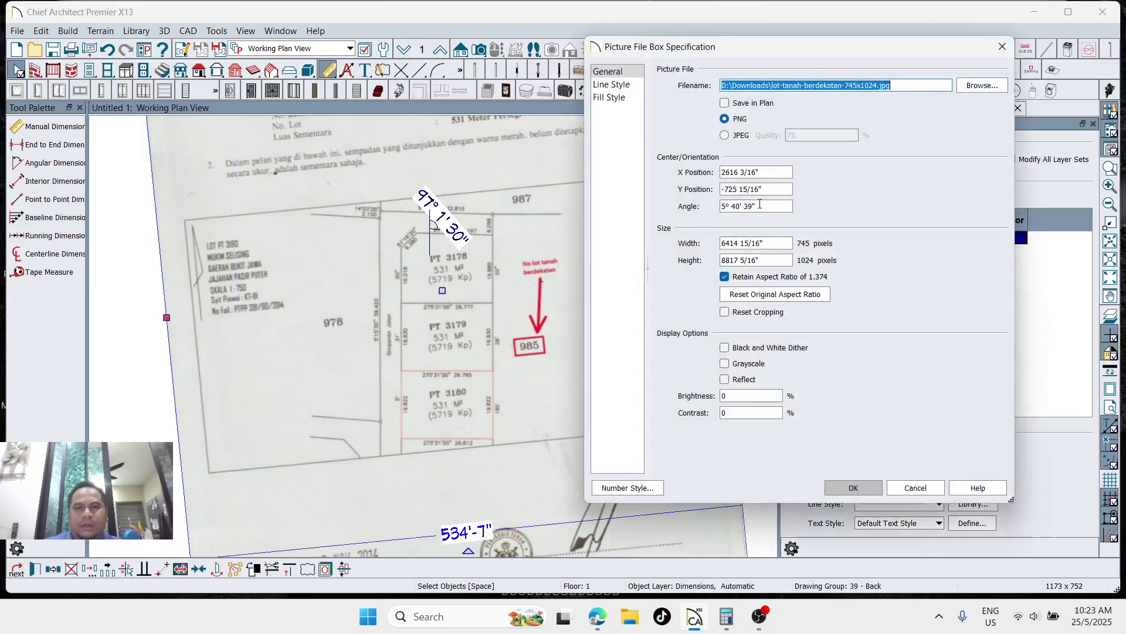
drag(759, 203, 702, 210)
text(0)
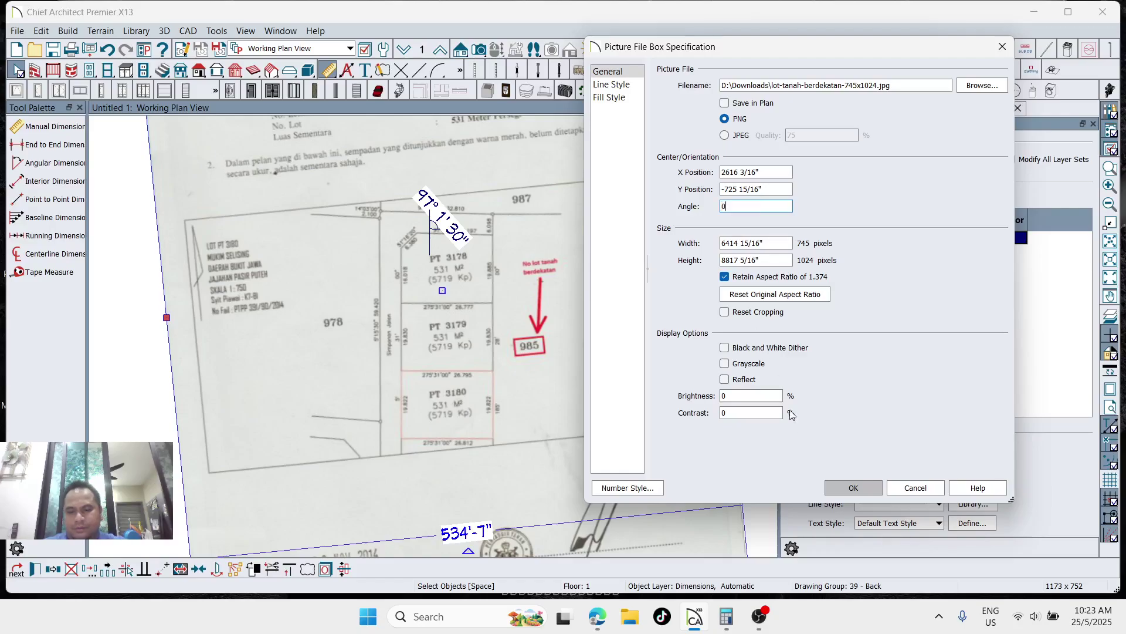
click(835, 487)
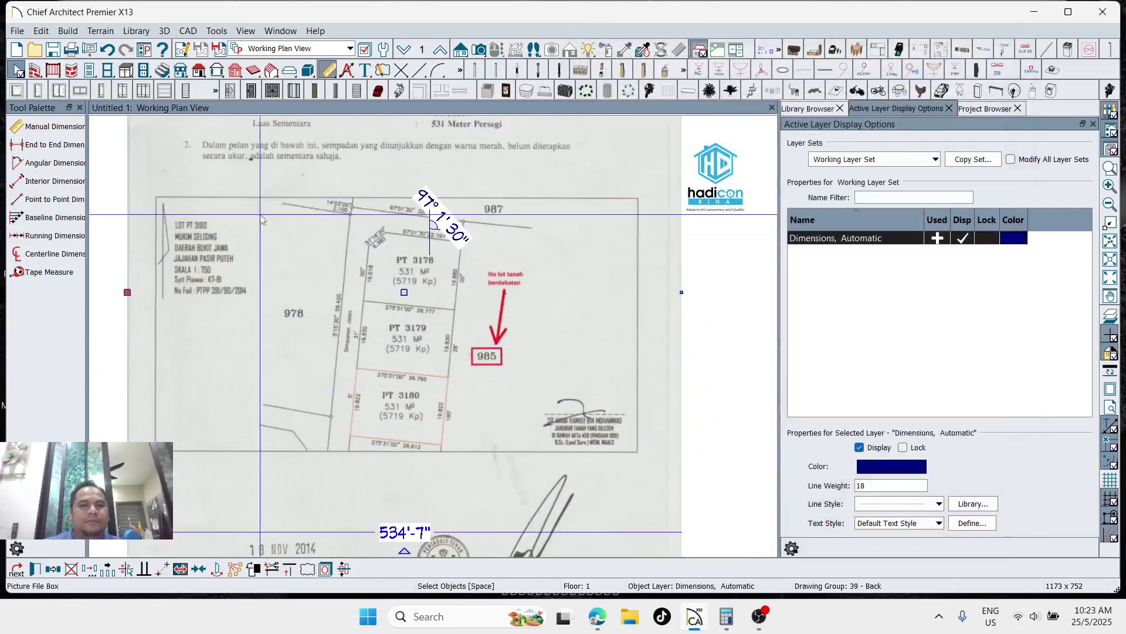
Delete the vertical reference line and the sloping line of the 97°1'30" angle measurement above PT 3178
scroll(429, 225, up, 1)
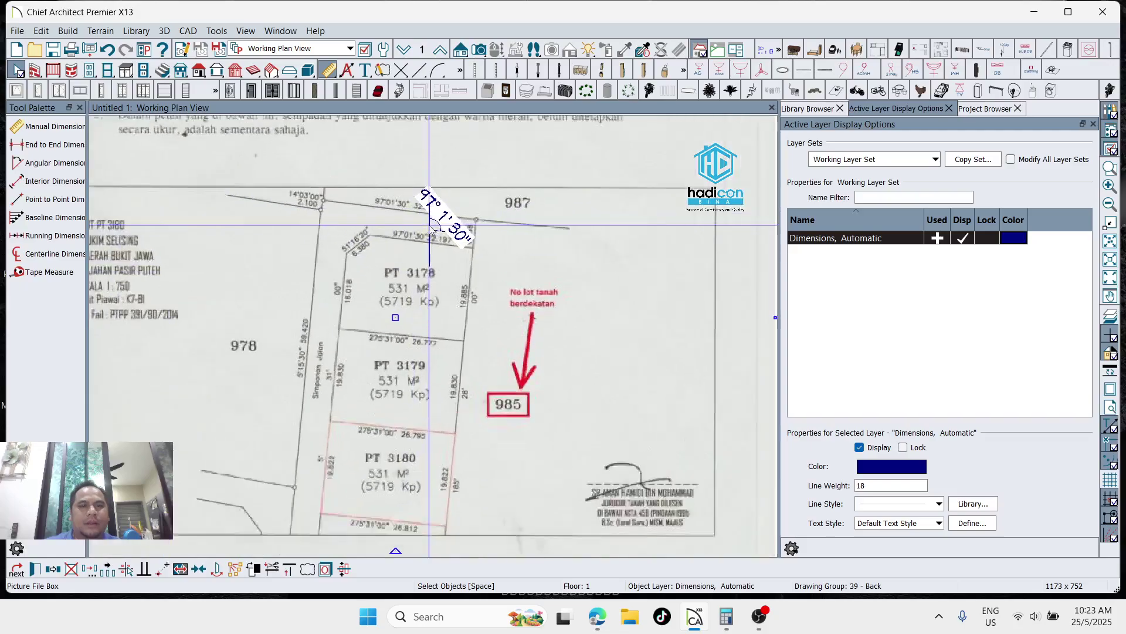
scroll(333, 264, up, 1)
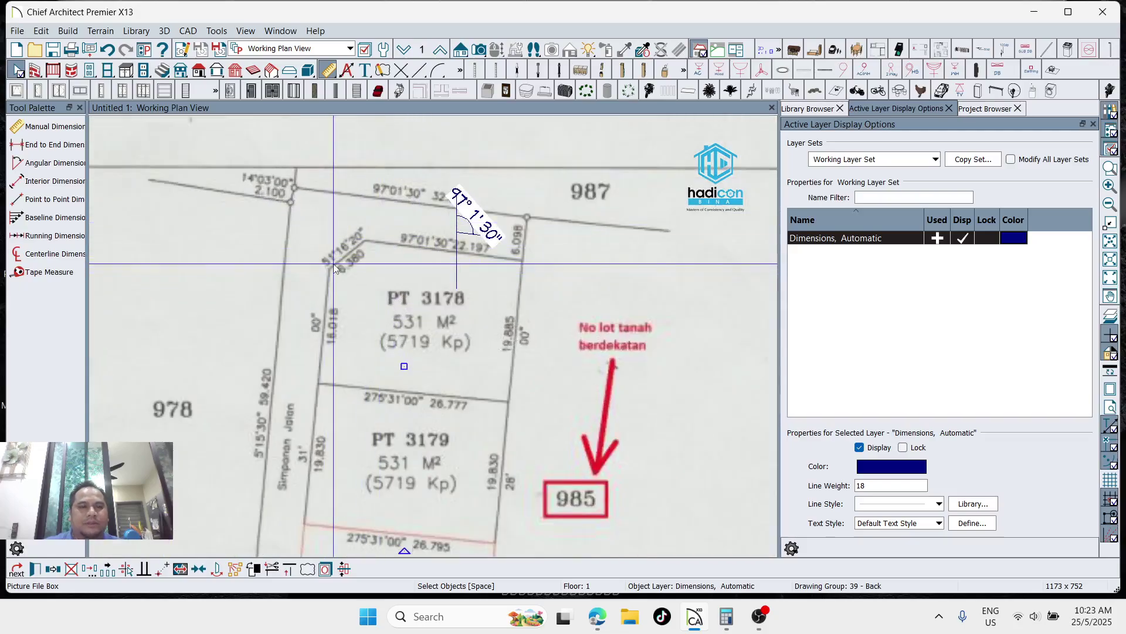
scroll(487, 214, up, 1)
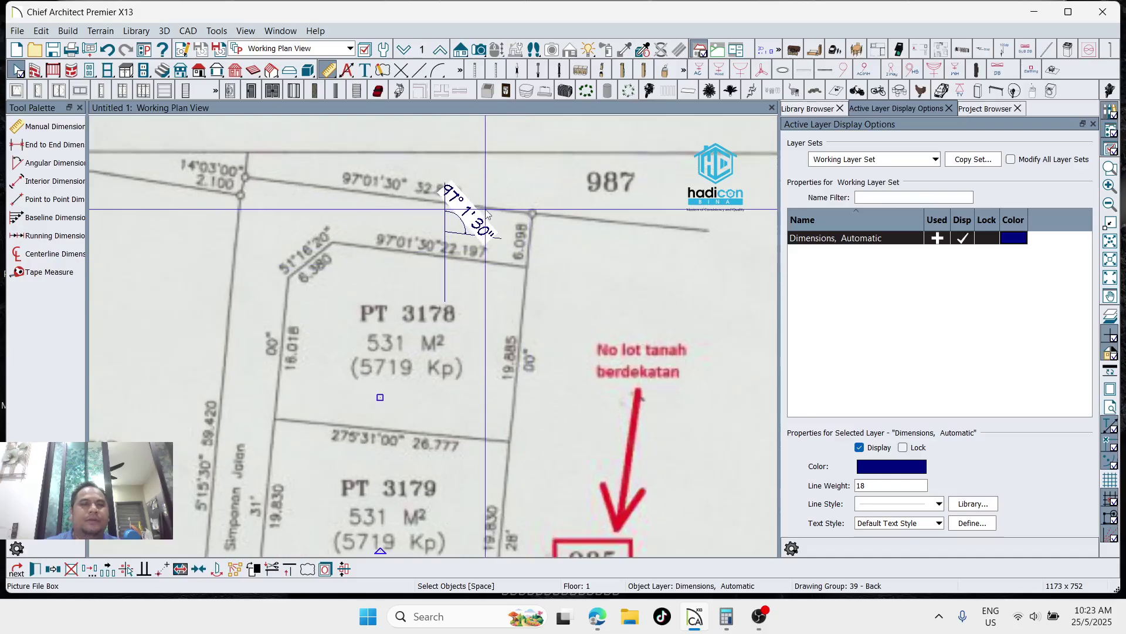
scroll(487, 215, up, 1)
click(440, 245)
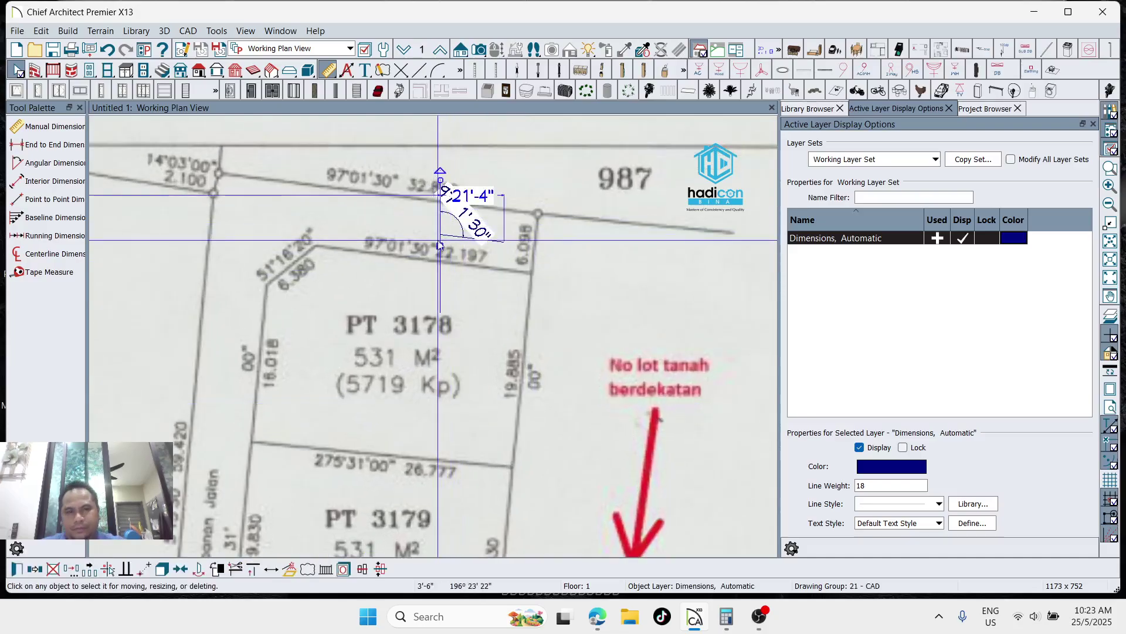
key(Delete)
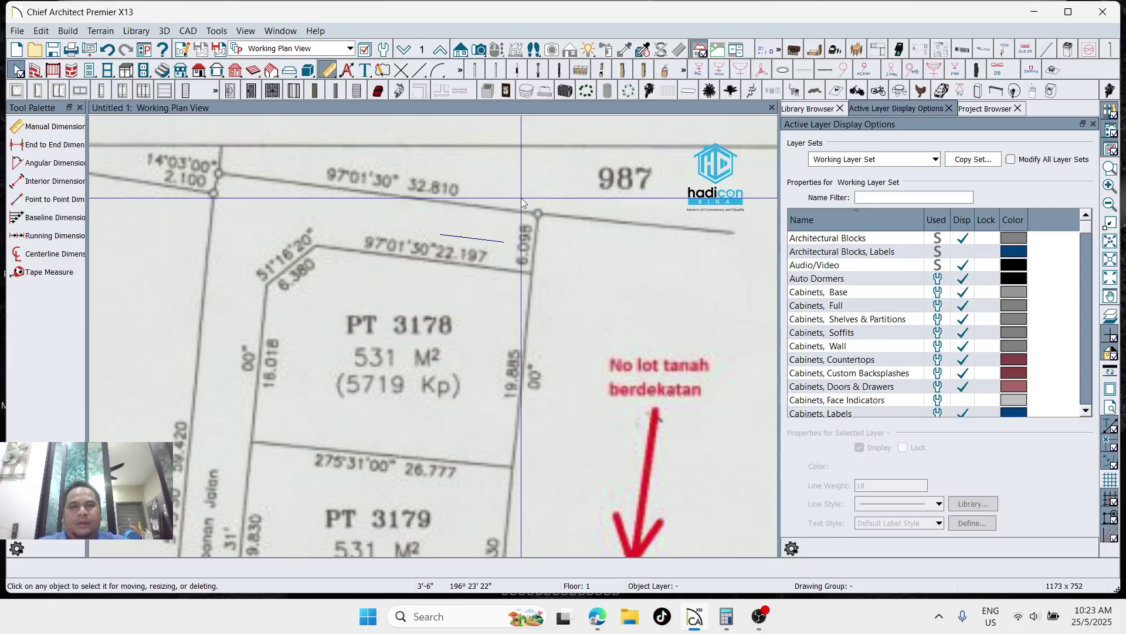
click(472, 244)
key(Delete)
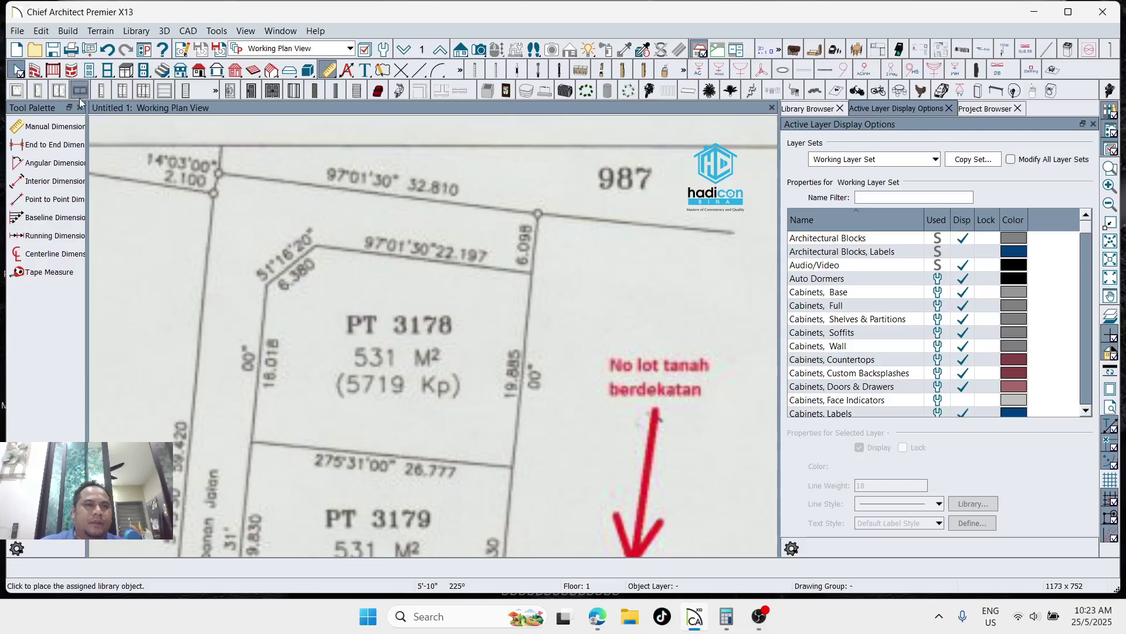
Draw east of PT 3178 a vertical line about 77' long and, from it, a sloping line about 61'-1" long at about 350°36'
click(420, 71)
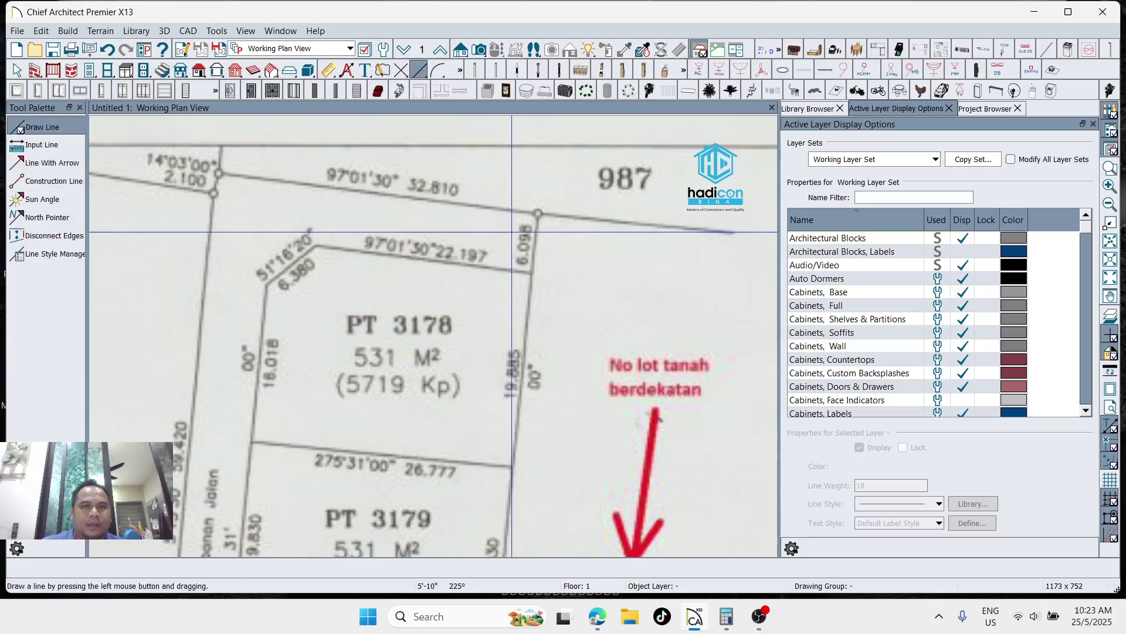
scroll(270, 203, down, 2)
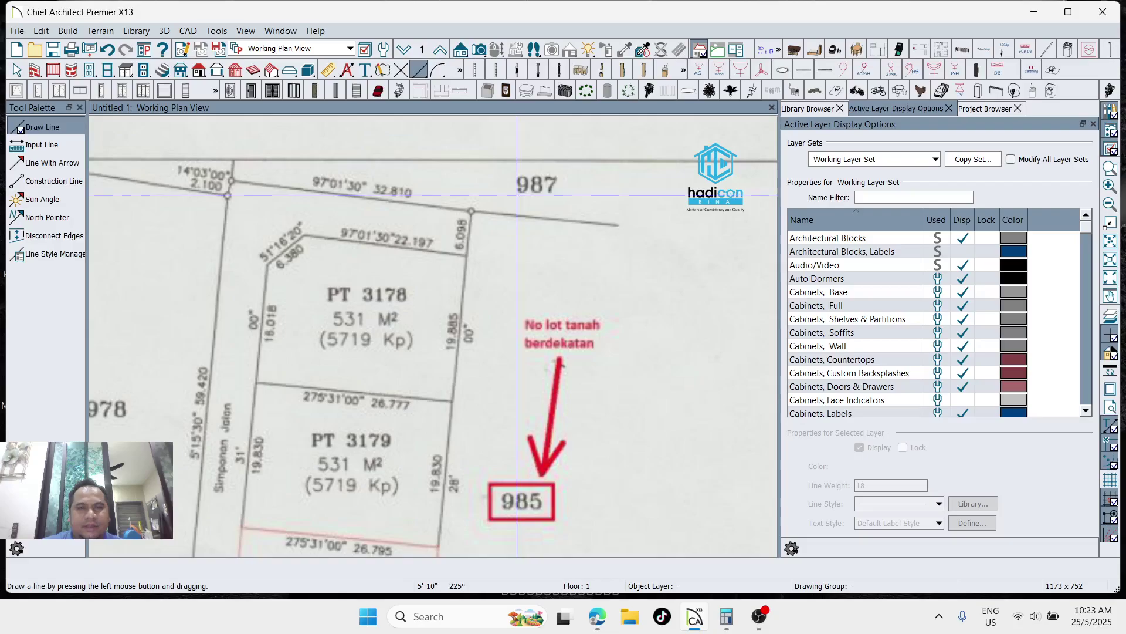
drag(516, 195, 516, 366)
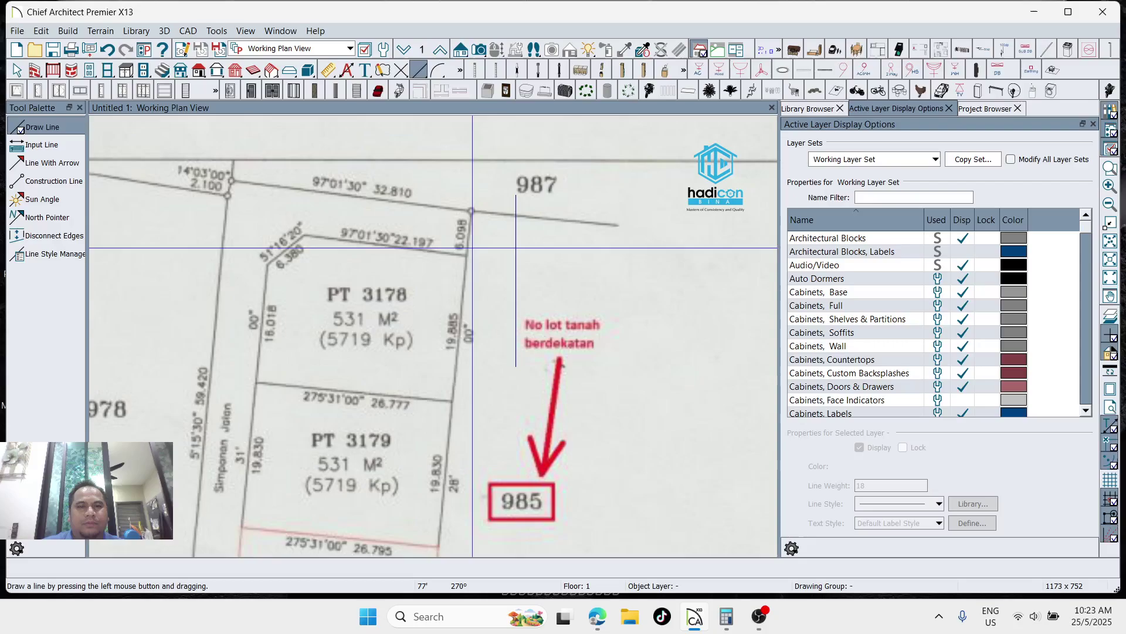
mouse_move(516, 258)
mouse_down()
mouse_move(648, 270)
mouse_move(651, 281)
mouse_up()
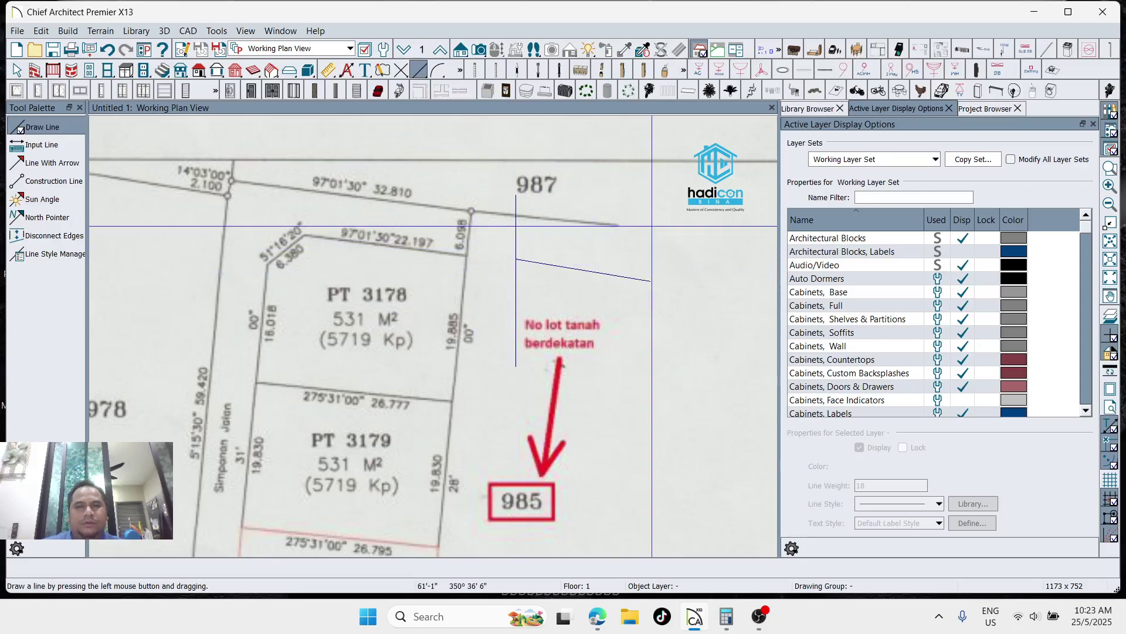
Add an angular dimension between the vertical reference line and the sloping line east of PT 3178
scroll(551, 213, up, 2)
click(328, 70)
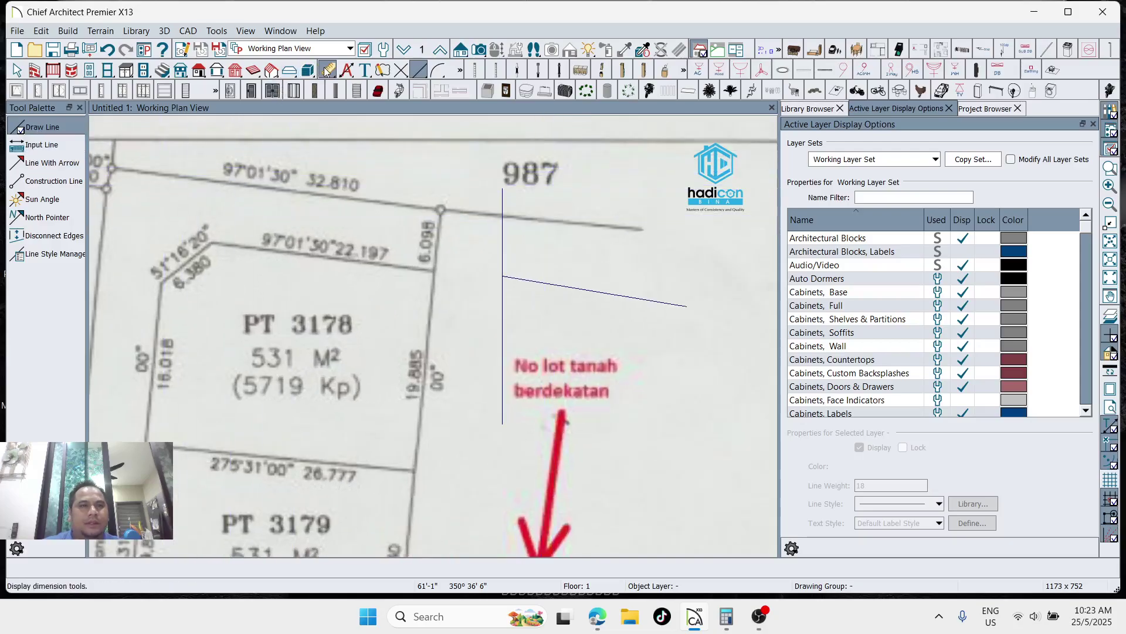
click(28, 162)
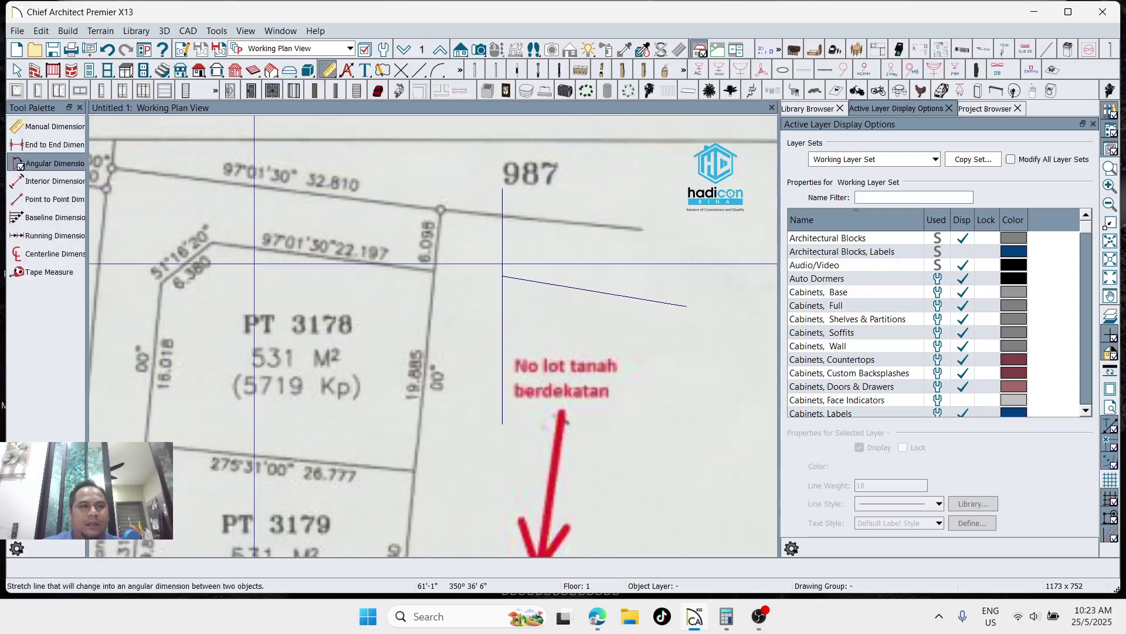
drag(503, 235, 531, 280)
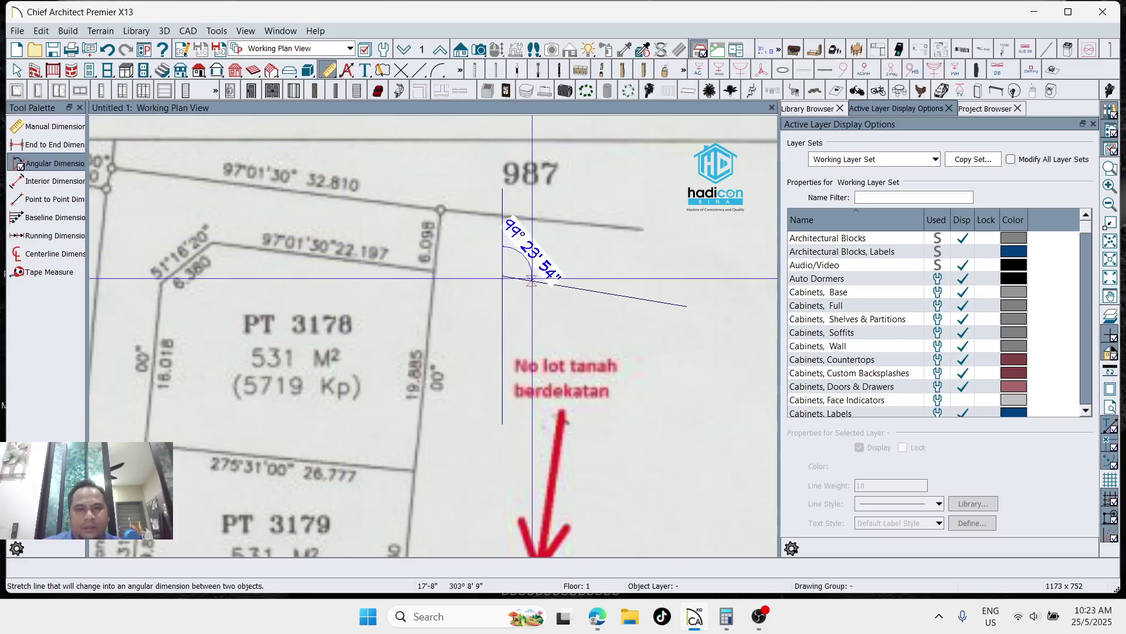
key(Escape)
Set the sloping line's angle from the vertical reference line to 97° 1' 30" through its angular dimension
click(625, 299)
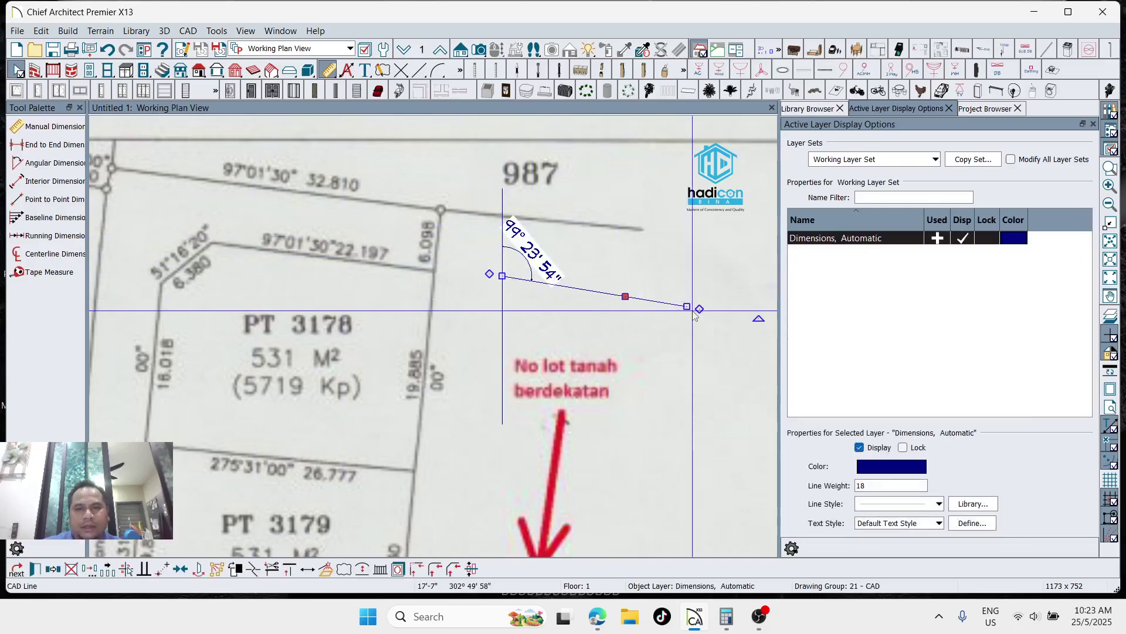
click(534, 267)
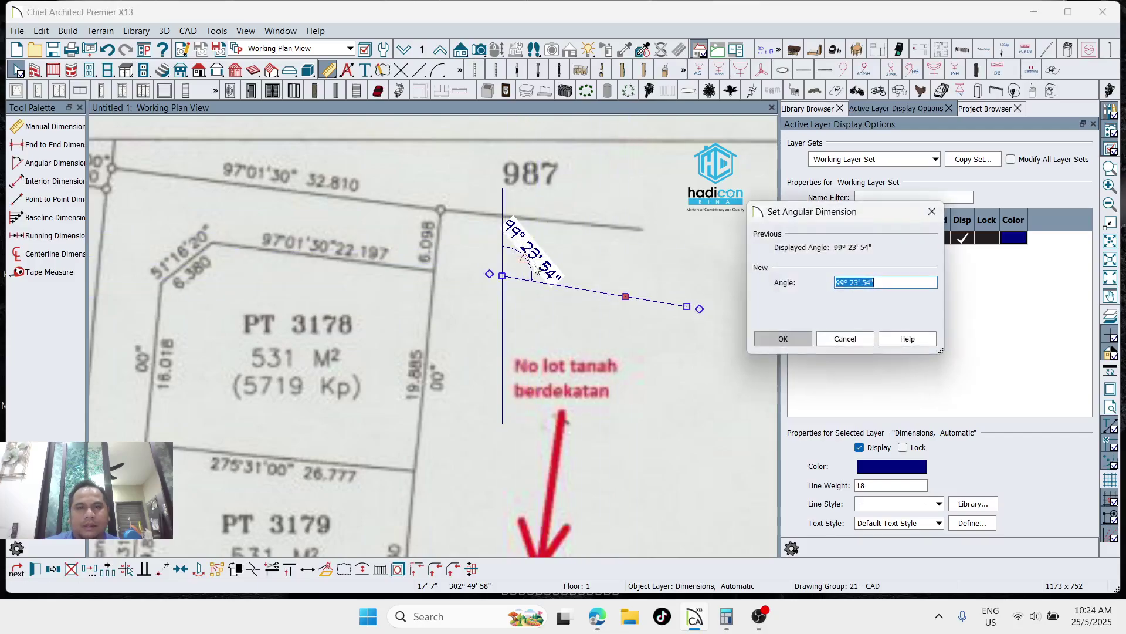
click(845, 281)
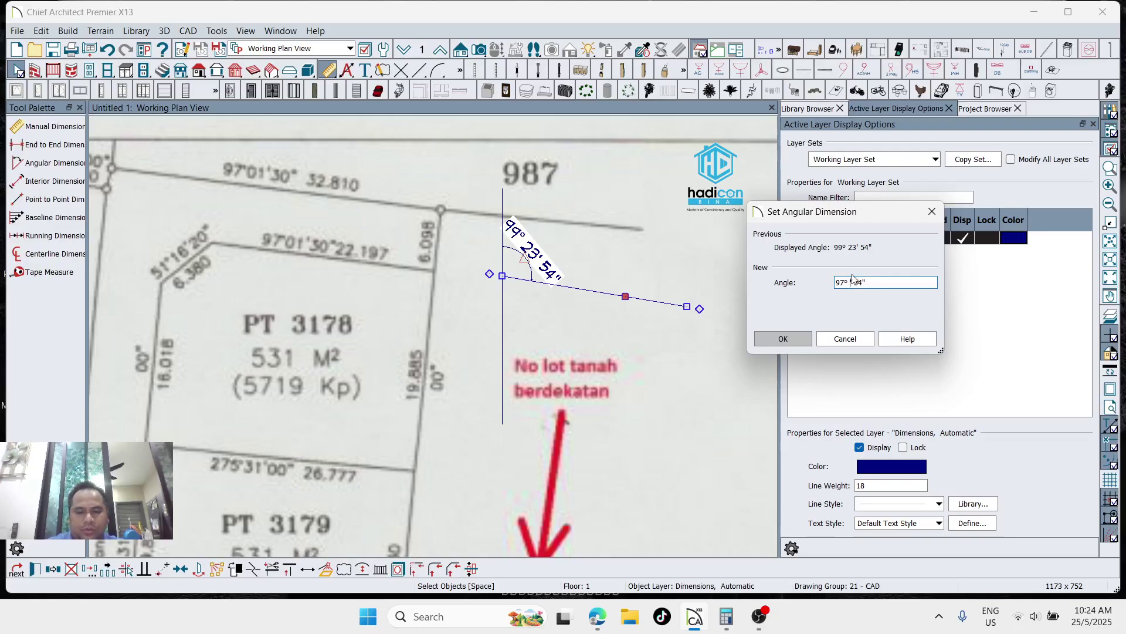
text(1)
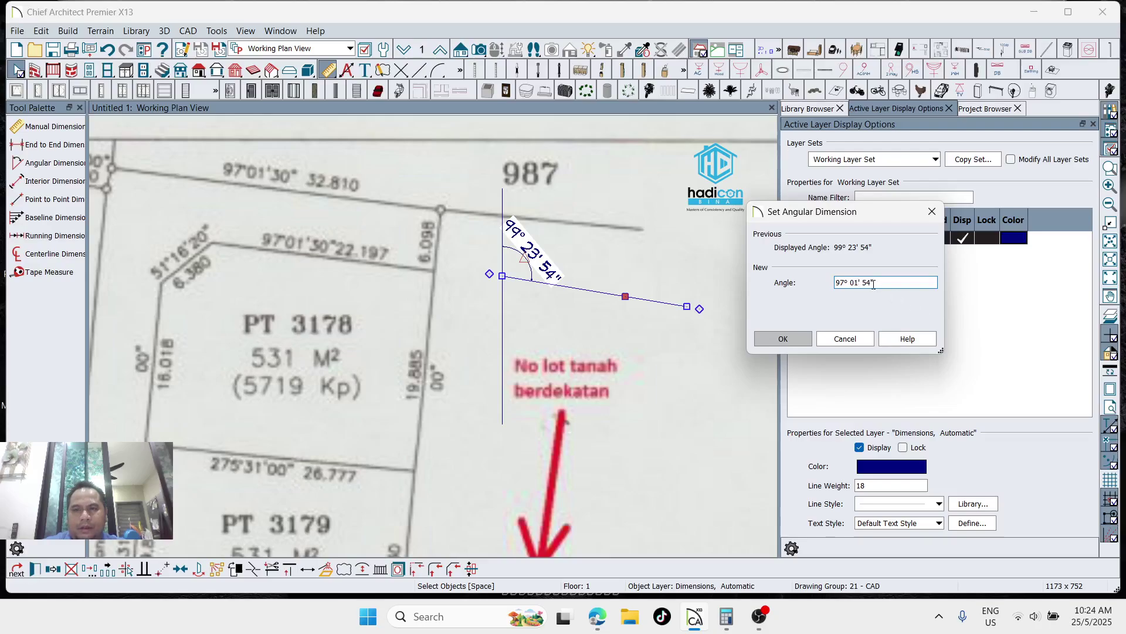
key(BackSpace)
key(BackSpace)
text(30)
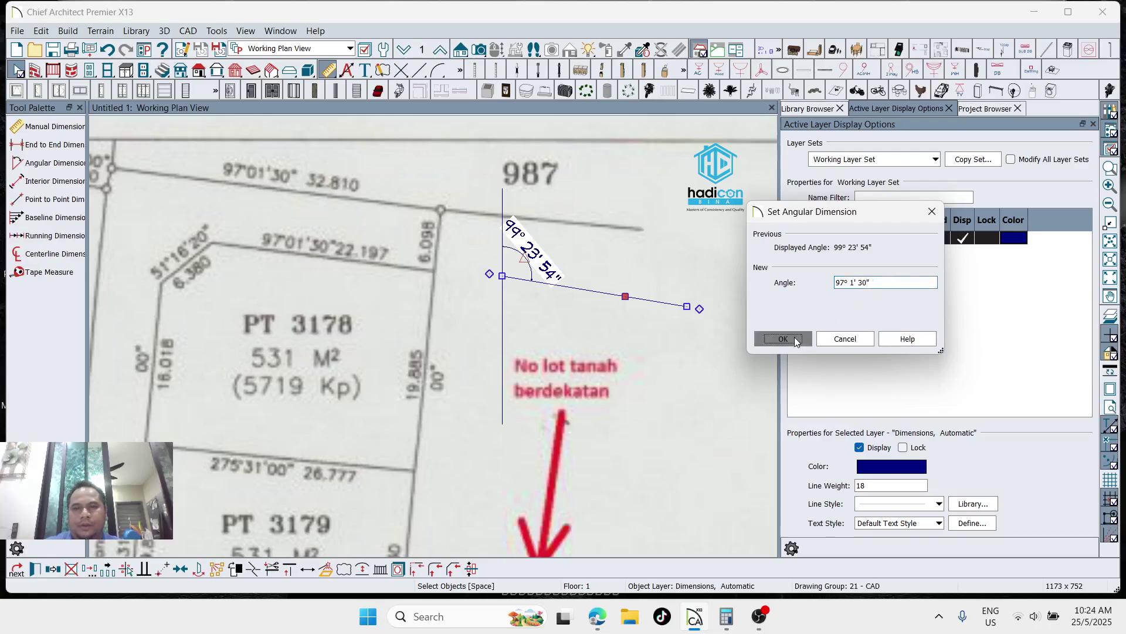
click(794, 336)
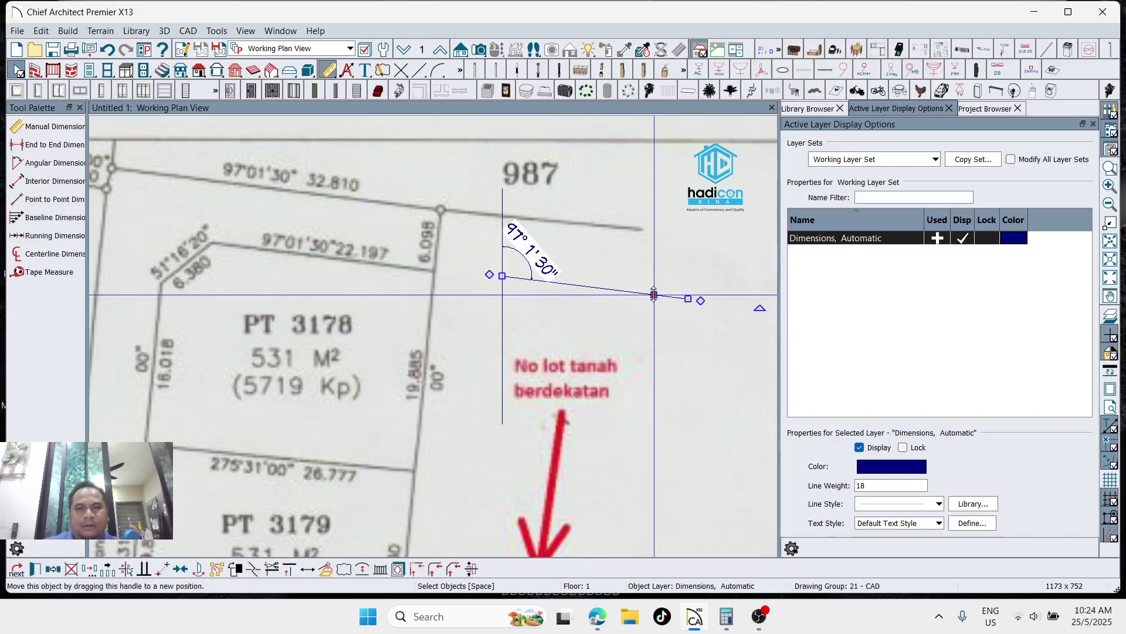
Set the sloping line's length to 22.197 m with its start point locked
double_click(655, 295)
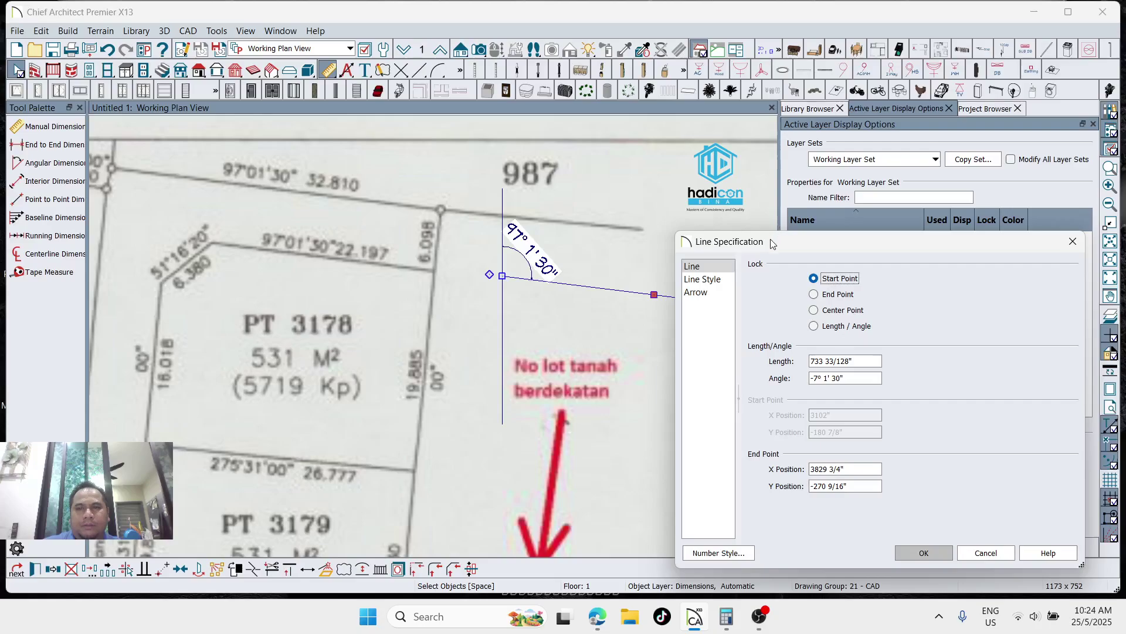
drag(773, 244, 861, 230)
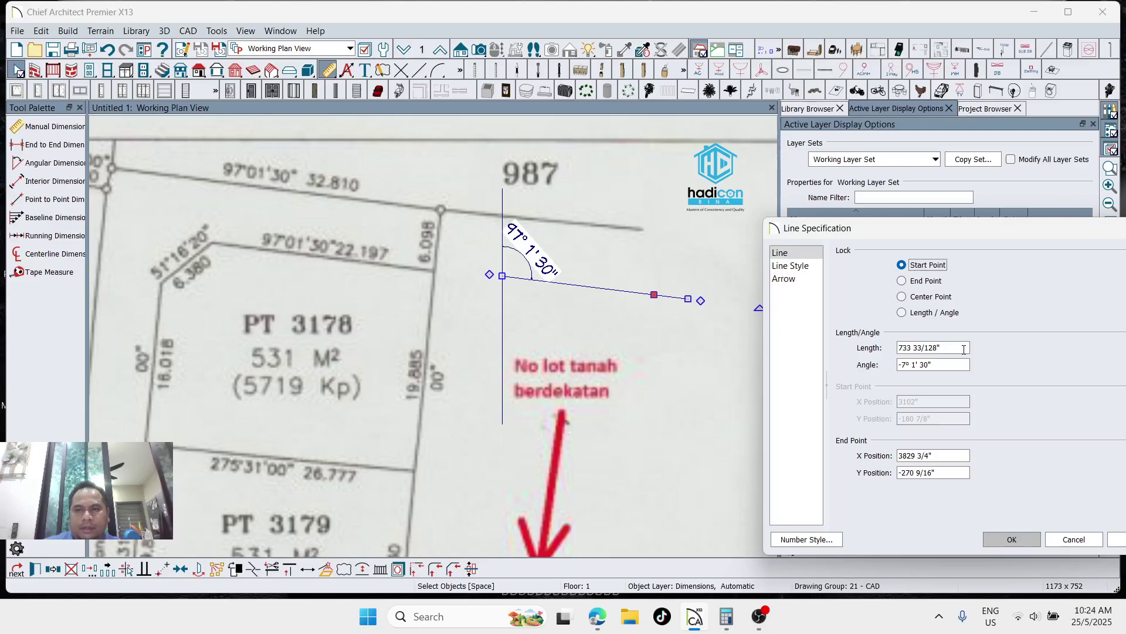
drag(964, 350, 893, 348)
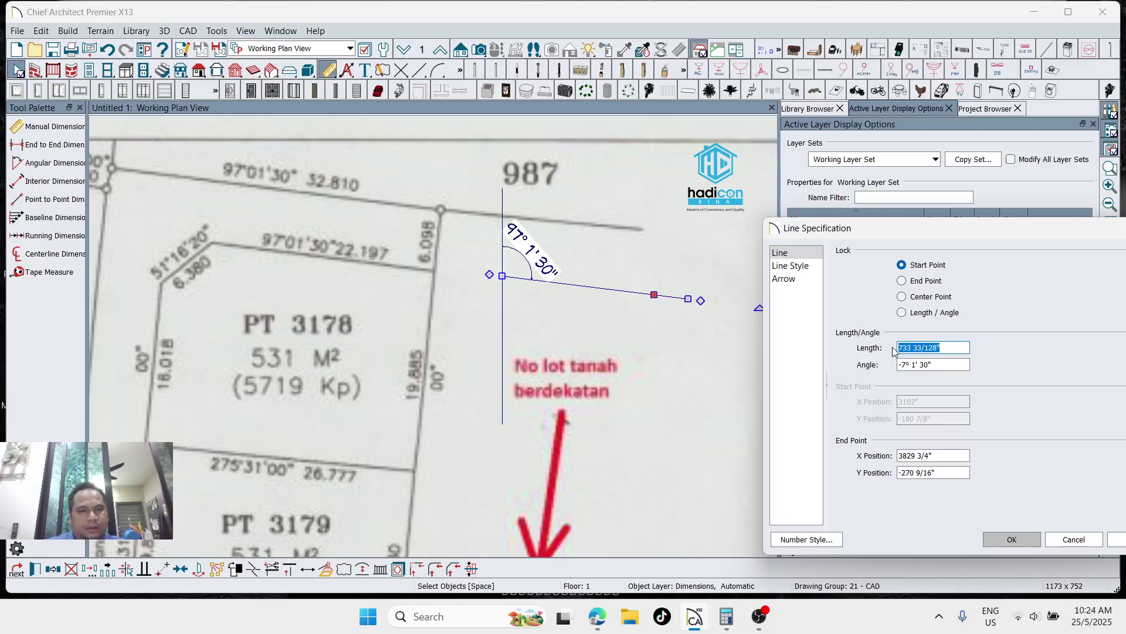
text(22.197m)
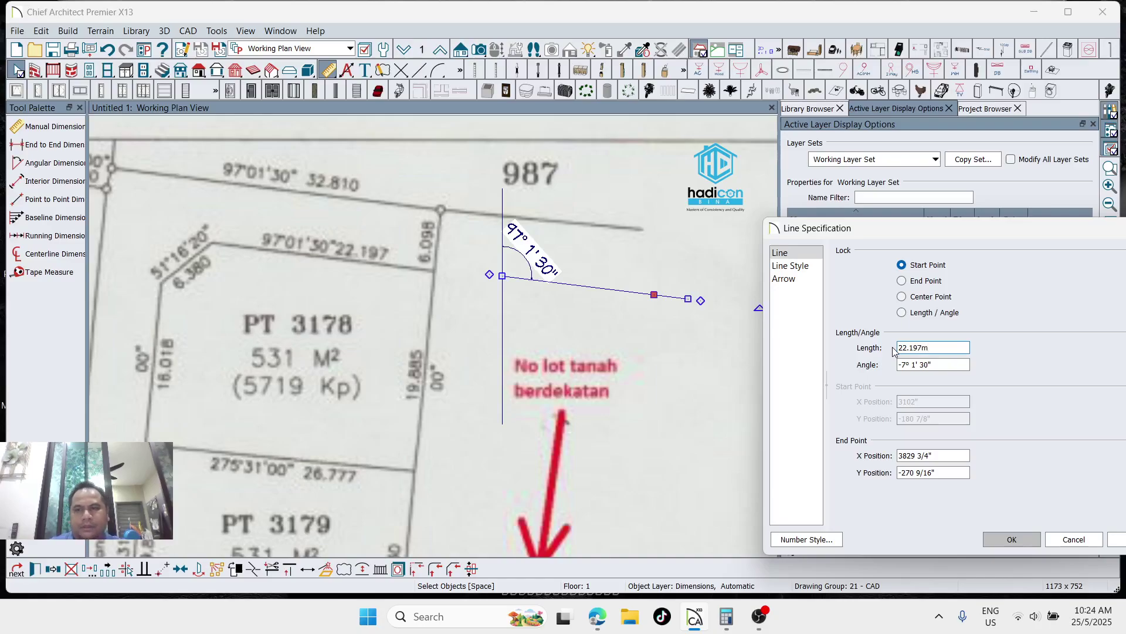
key(Return)
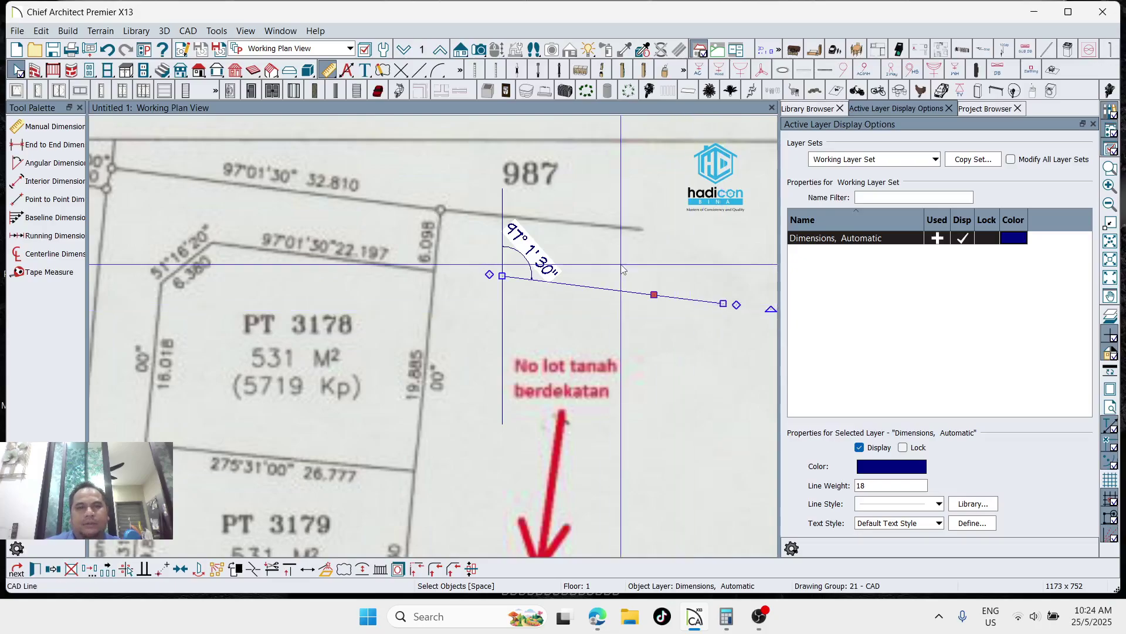
Move the sloping line onto PT 3178's northern boundary marked 22.197 and delete the leftover angular dimension beside the vertical reference line
scroll(575, 272, down, 1)
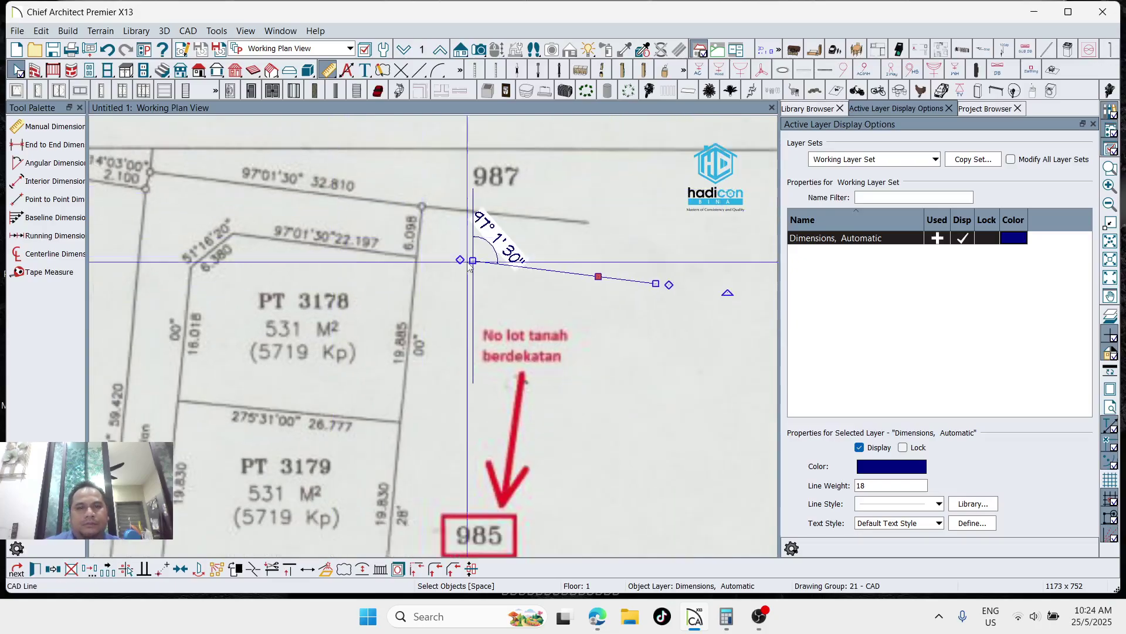
scroll(524, 276, up, 1)
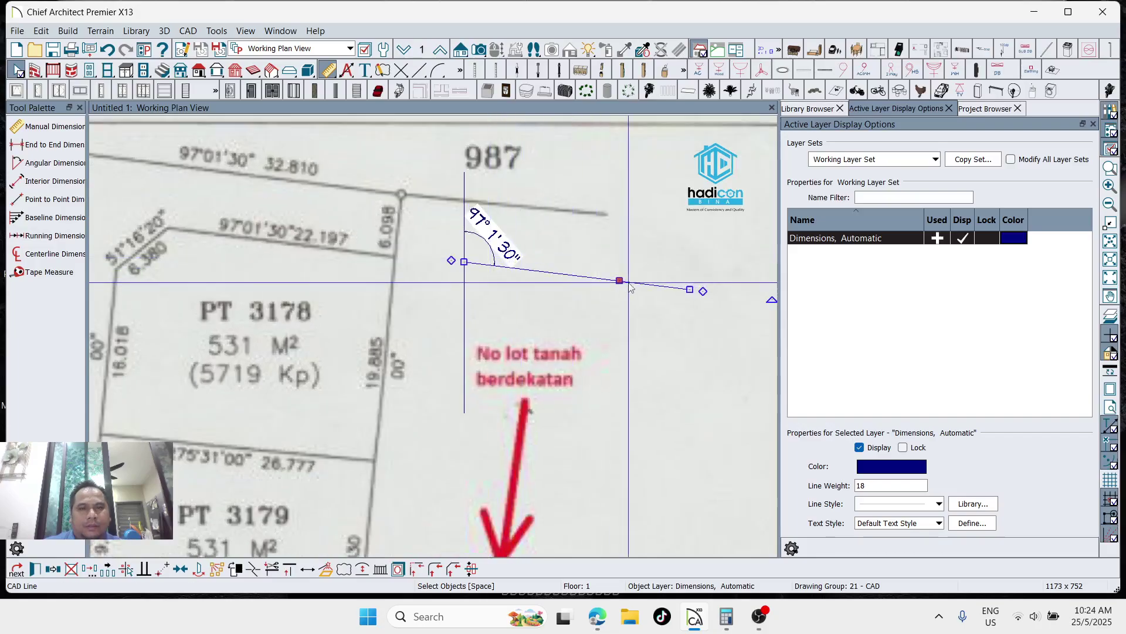
drag(619, 280, 460, 259)
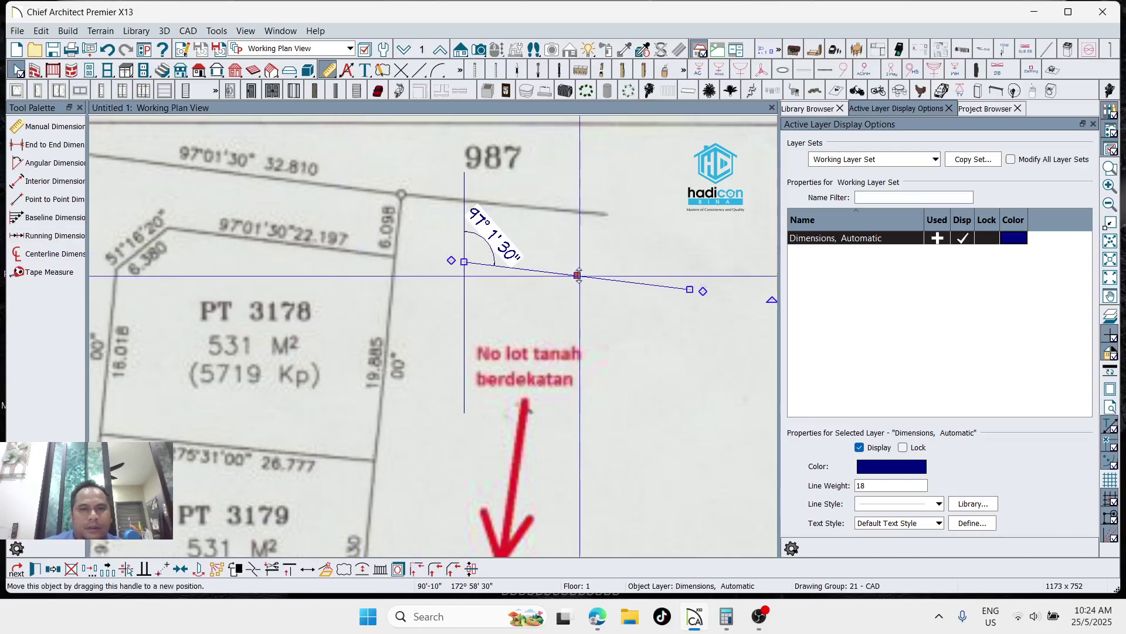
drag(579, 275, 280, 242)
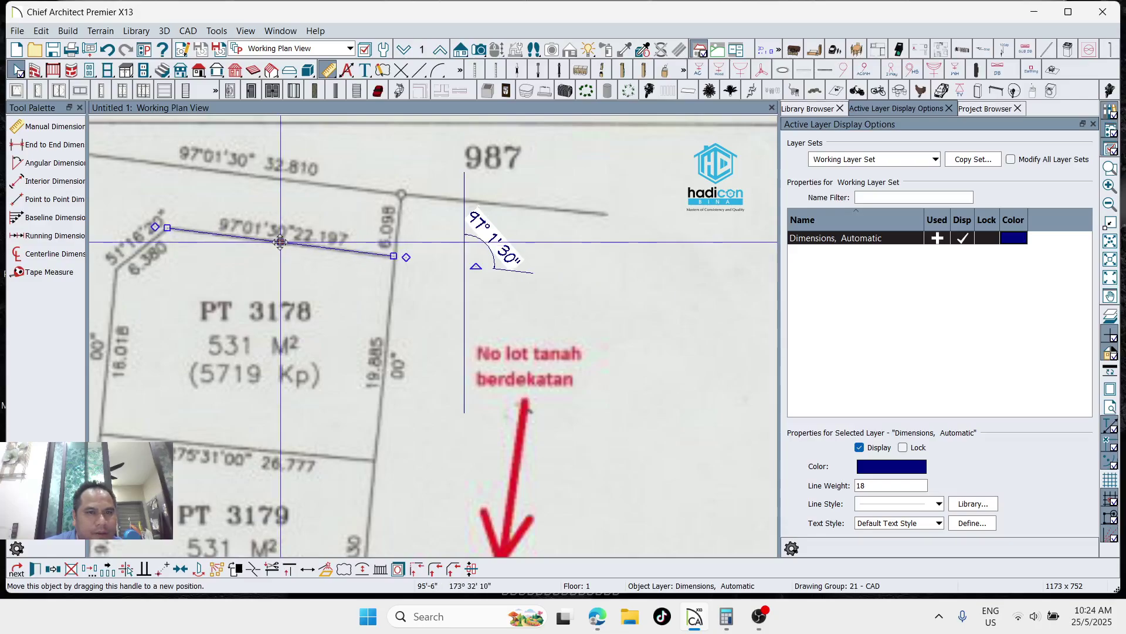
scroll(378, 166, down, 1)
key(Escape)
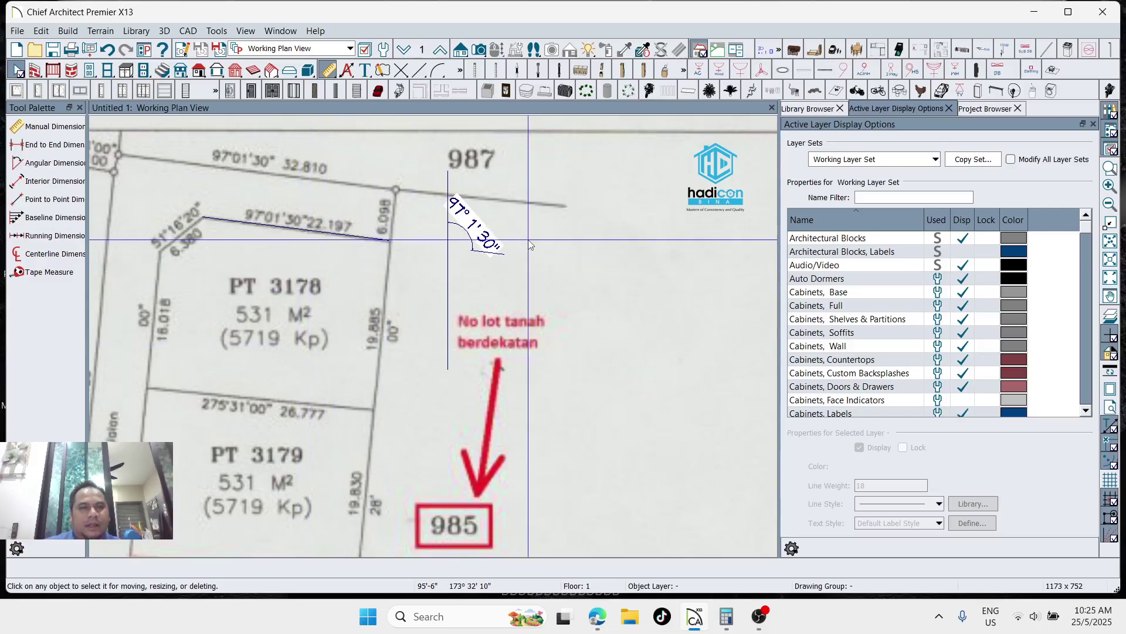
click(478, 239)
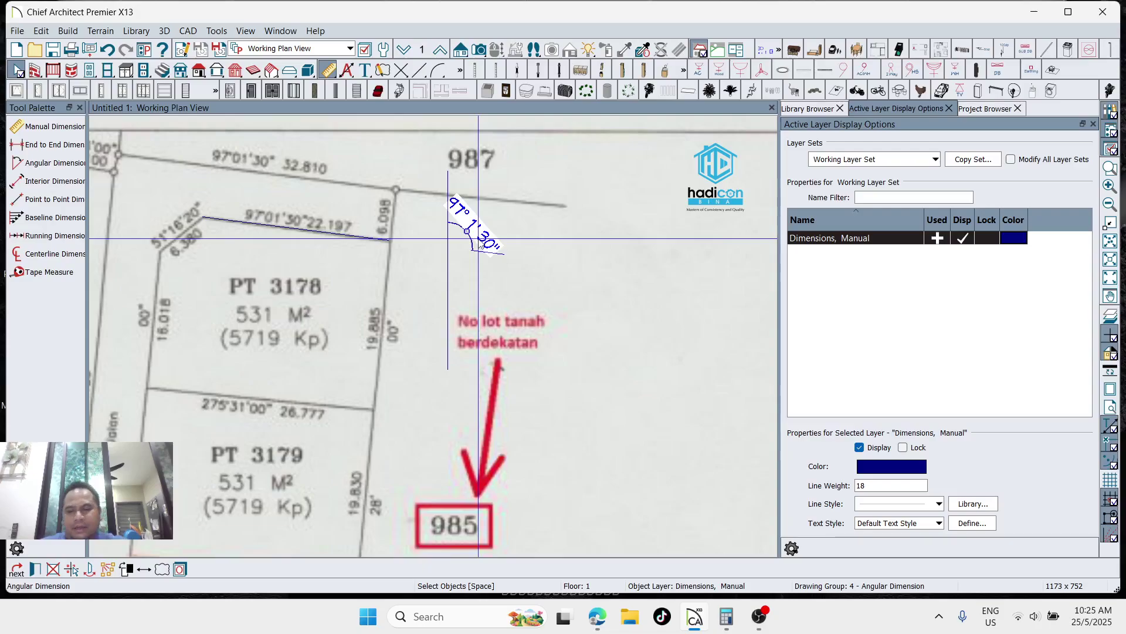
key(Delete)
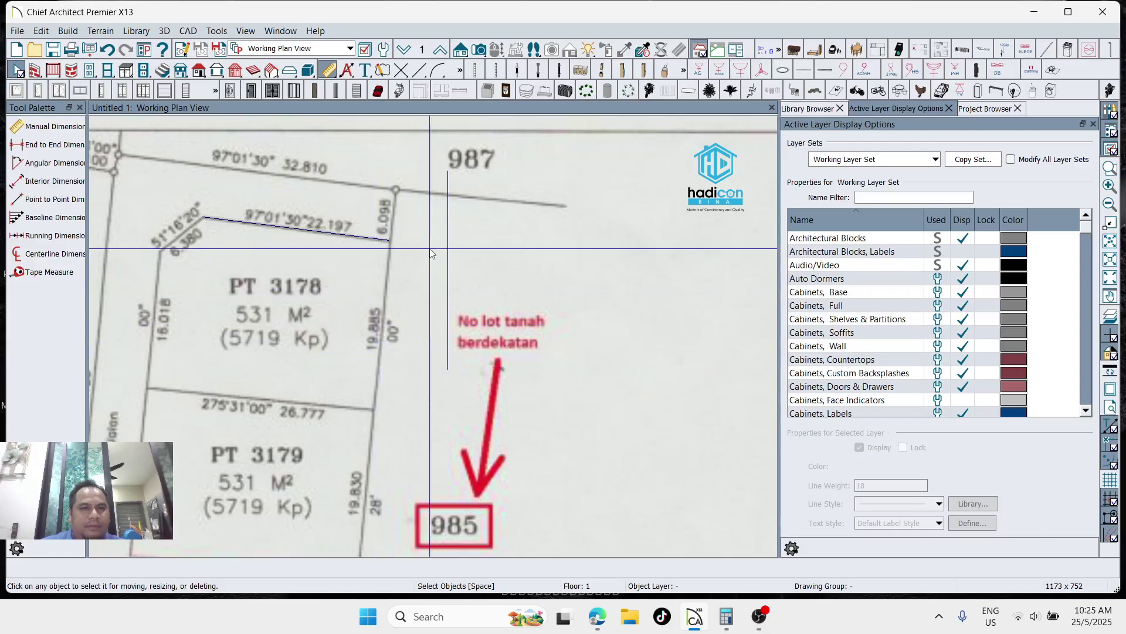
Draw a line about 76'-6" long at about 255° from the vertical reference line down toward the southwest
click(419, 70)
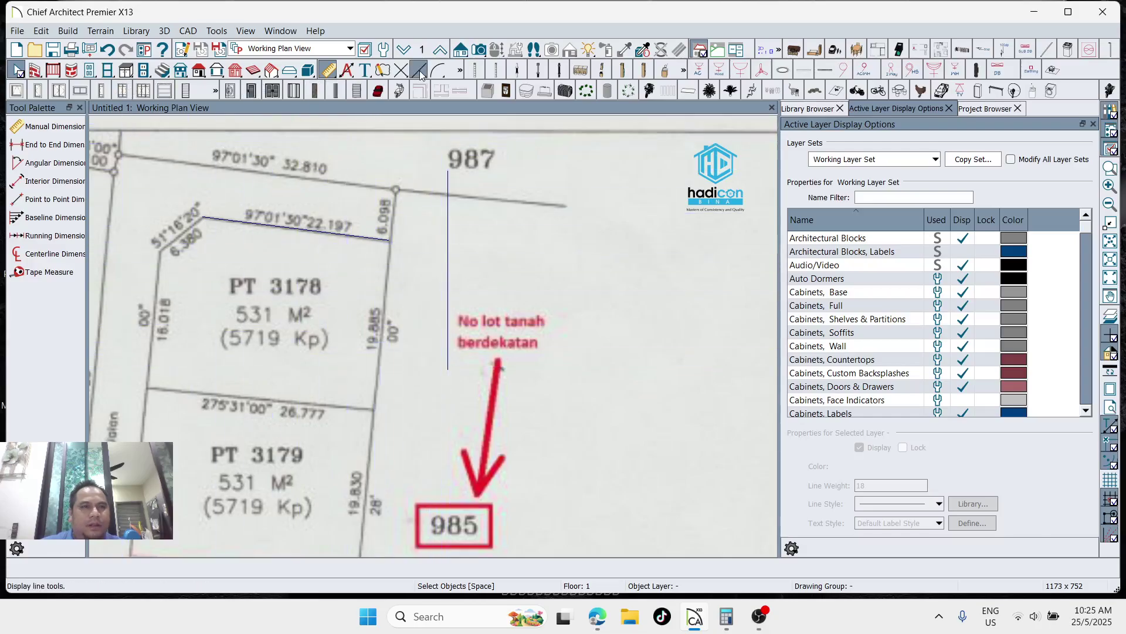
drag(447, 271, 386, 460)
key(space)
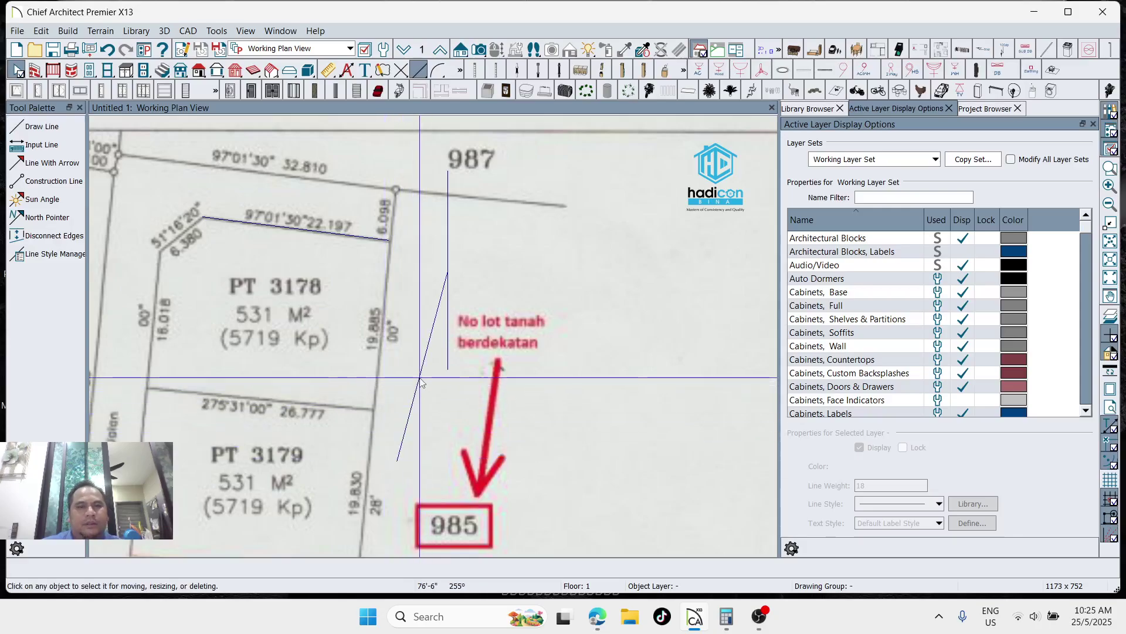
Set the new southwest-sloping line's length to 19.885 m with its start point locked
click(420, 380)
double_click(420, 380)
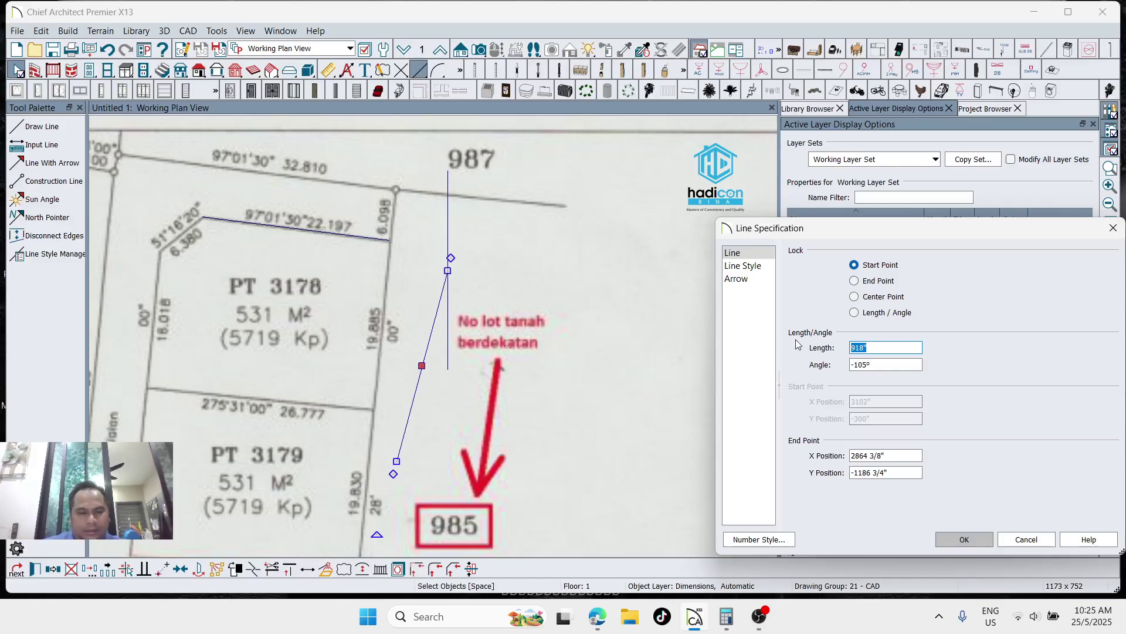
text(19.885)
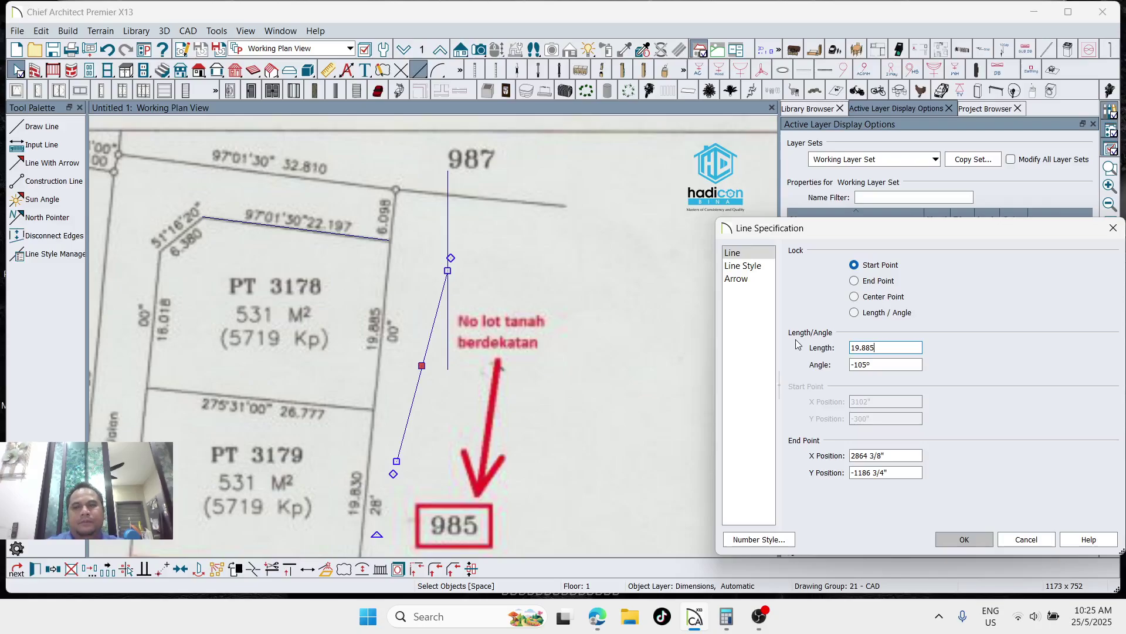
text(m)
key(Return)
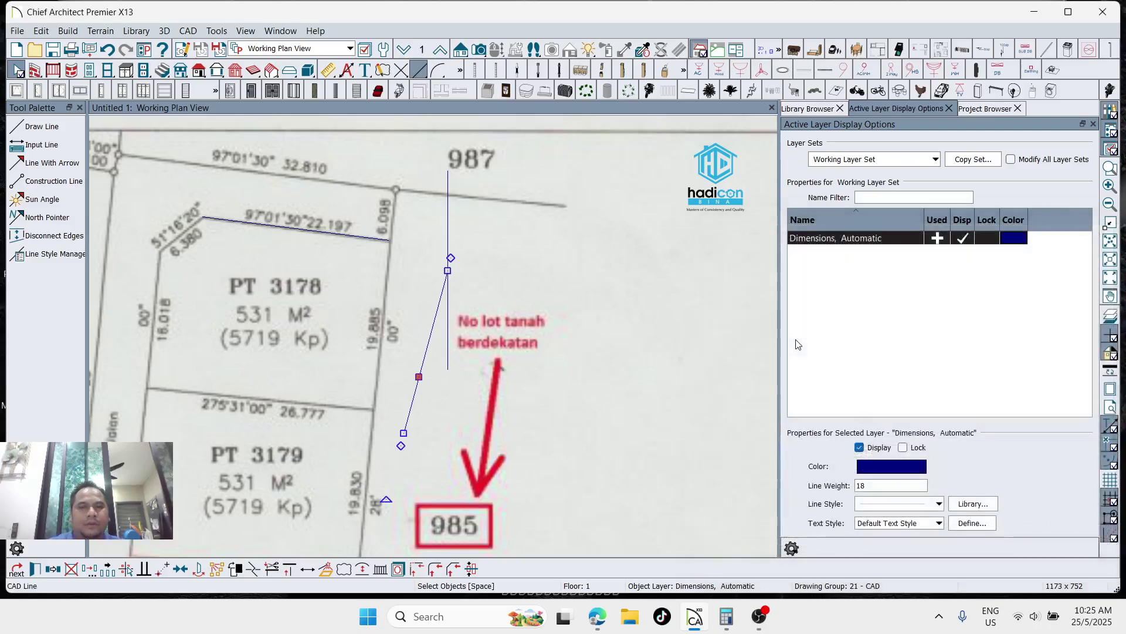
Add a clockwise angular dimension from the upper part of the vertical reference line to the southwest-sloping line
click(327, 71)
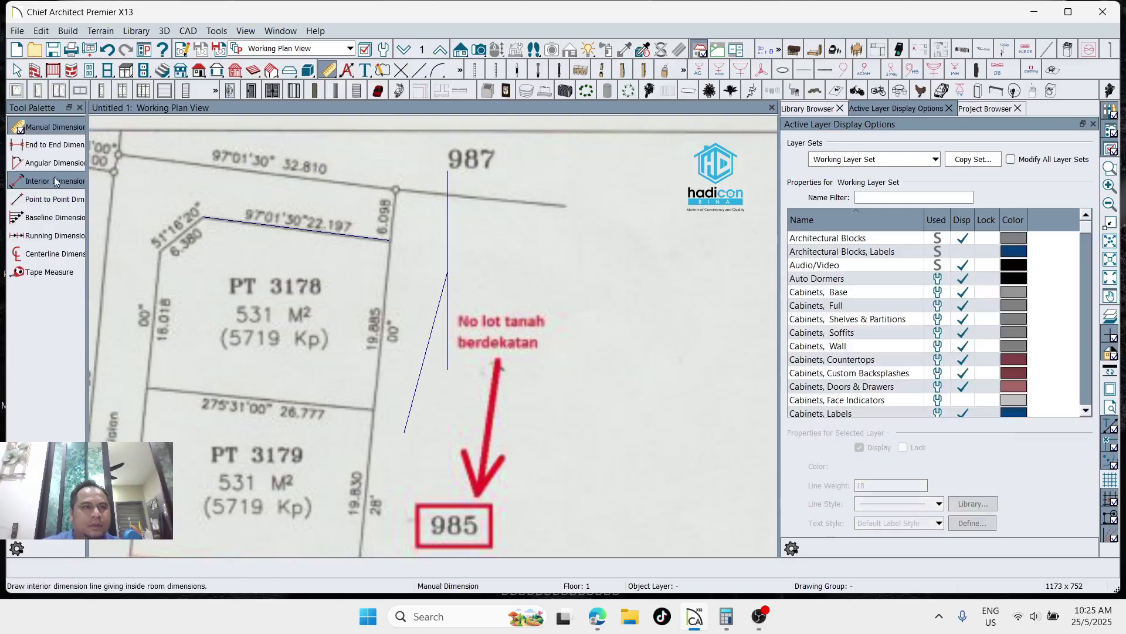
click(55, 164)
scroll(424, 291, up, 1)
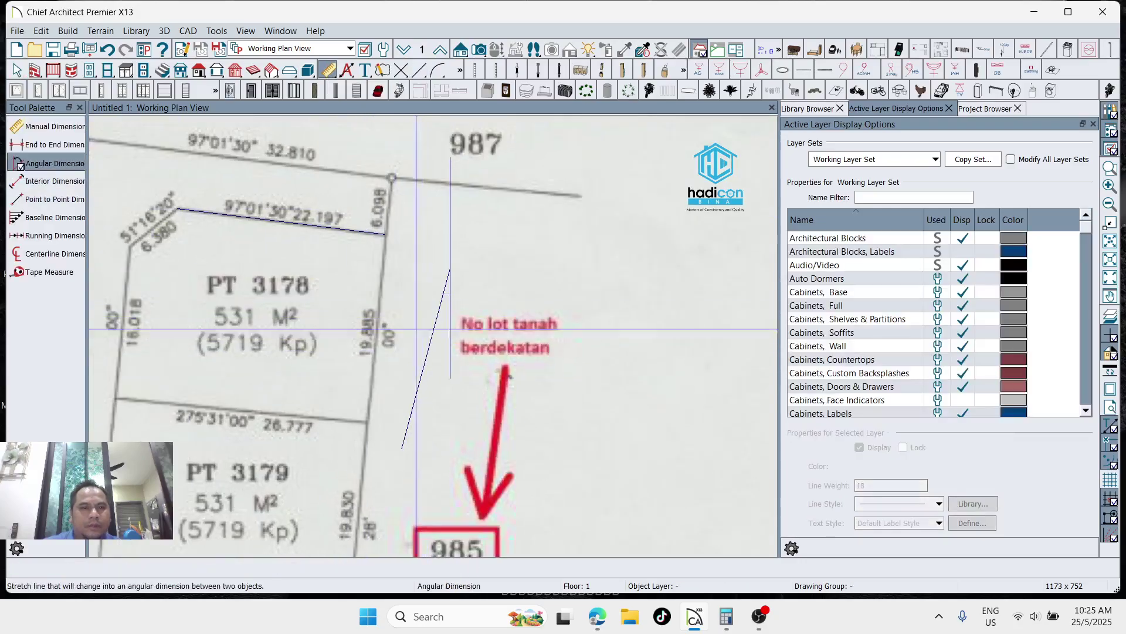
scroll(370, 243, down, 5)
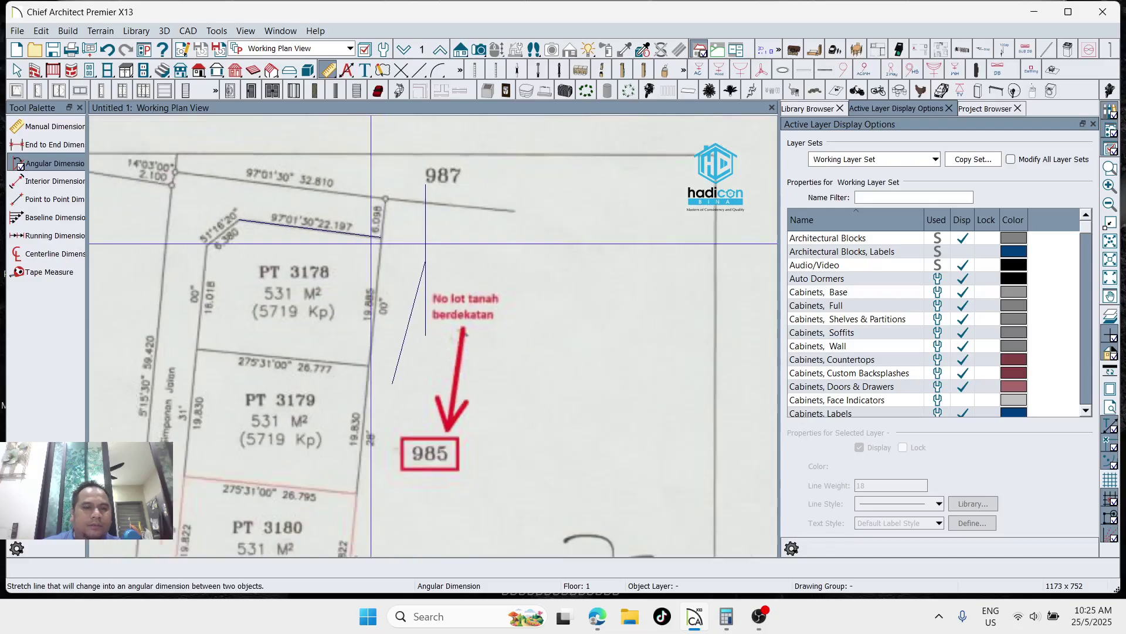
scroll(399, 276, up, 3)
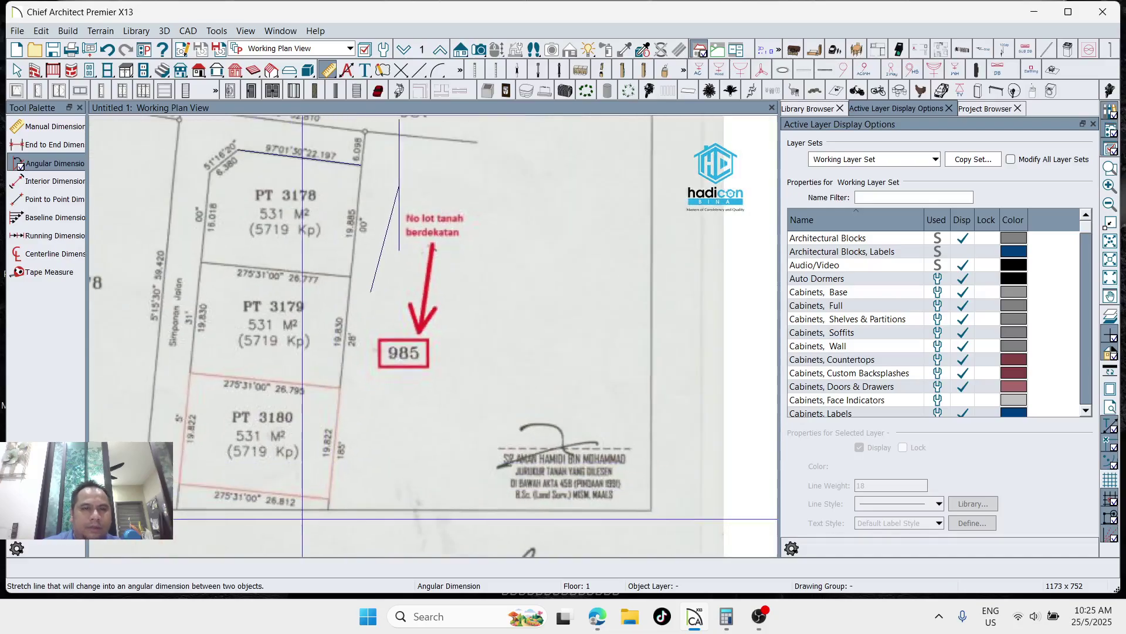
scroll(412, 280, up, 1)
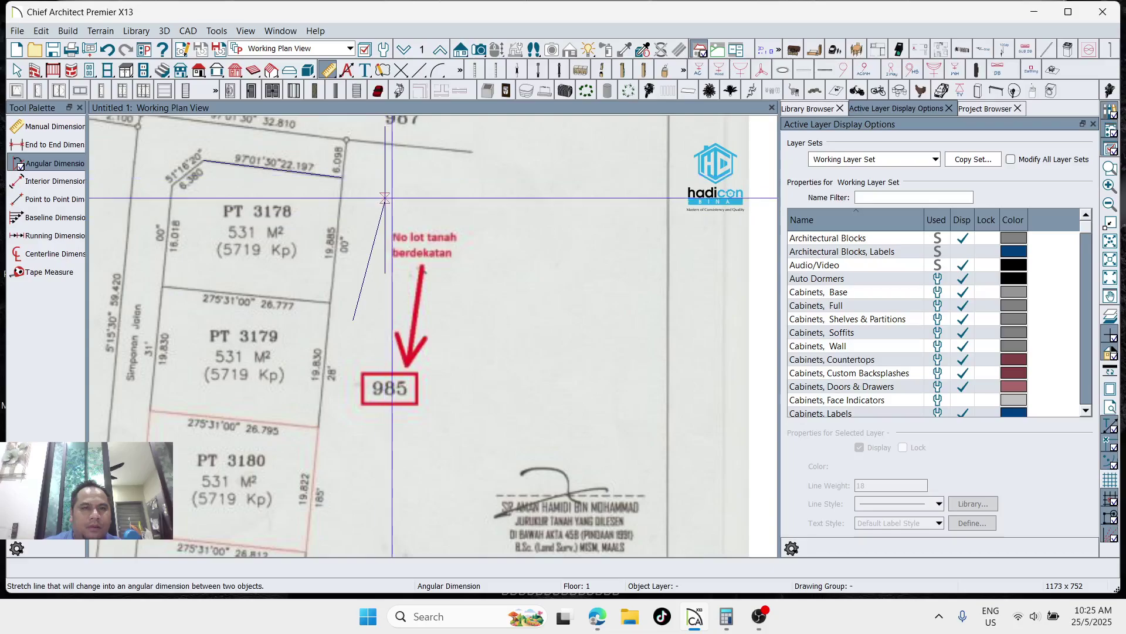
scroll(385, 167, up, 1)
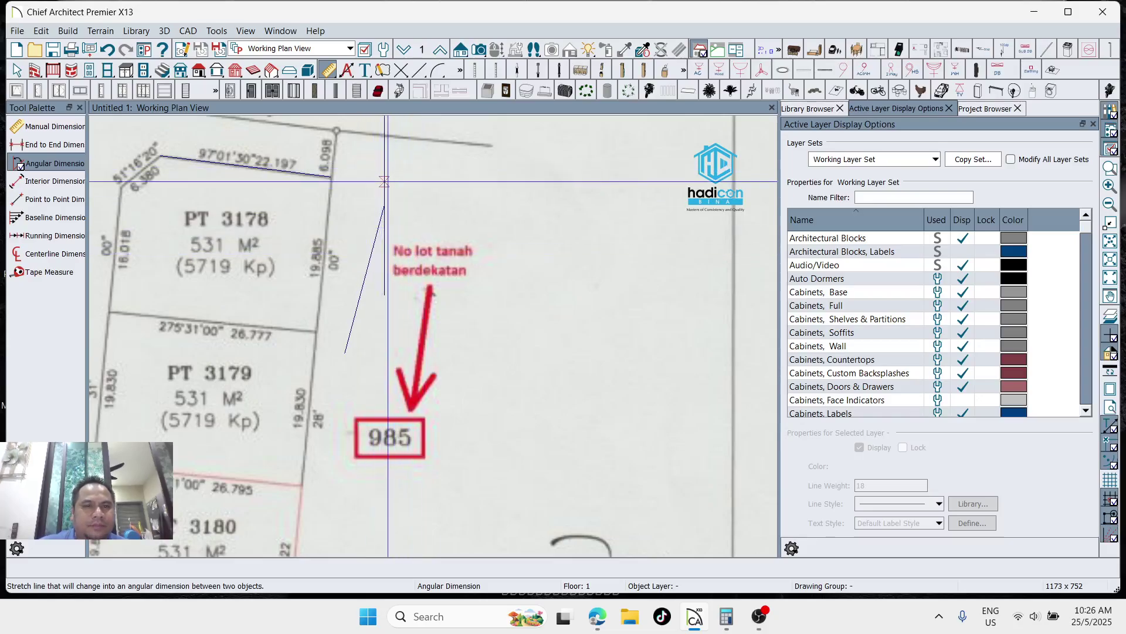
drag(384, 182, 366, 271)
scroll(366, 270, up, 2)
key(space)
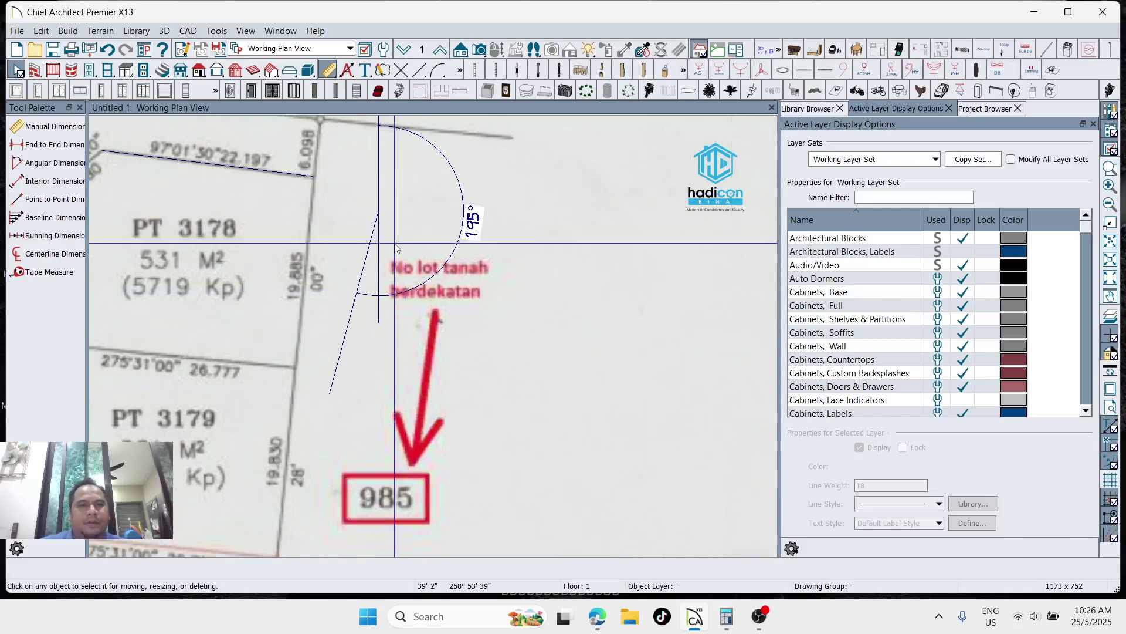
Set the southwest-sloping line's clockwise angle from the vertical reference line to 185°28'
click(367, 269)
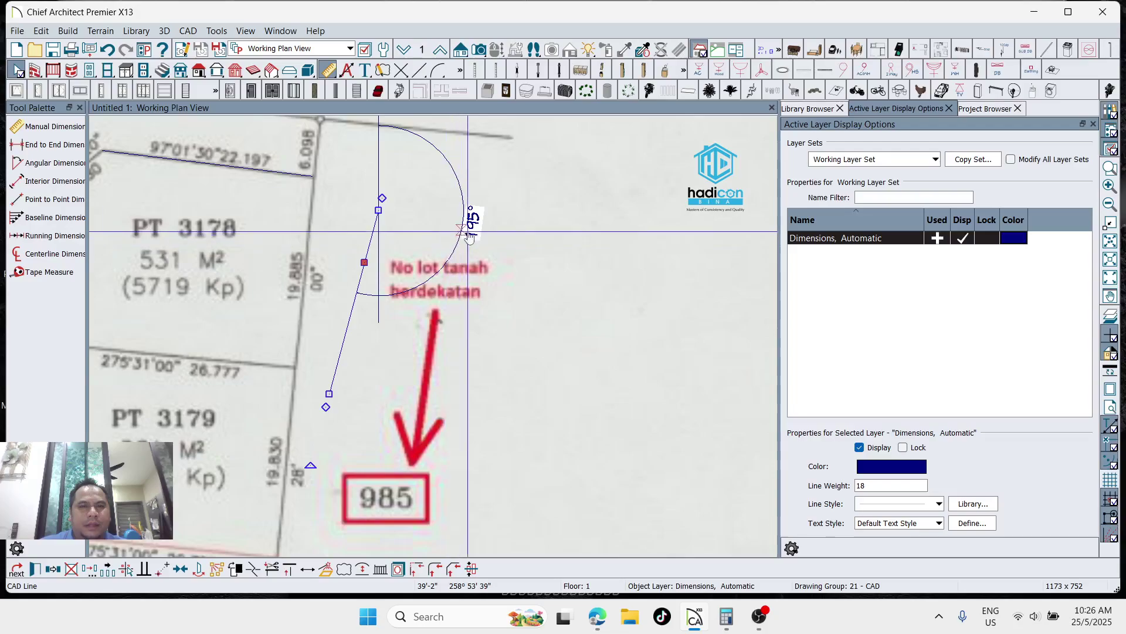
click(475, 234)
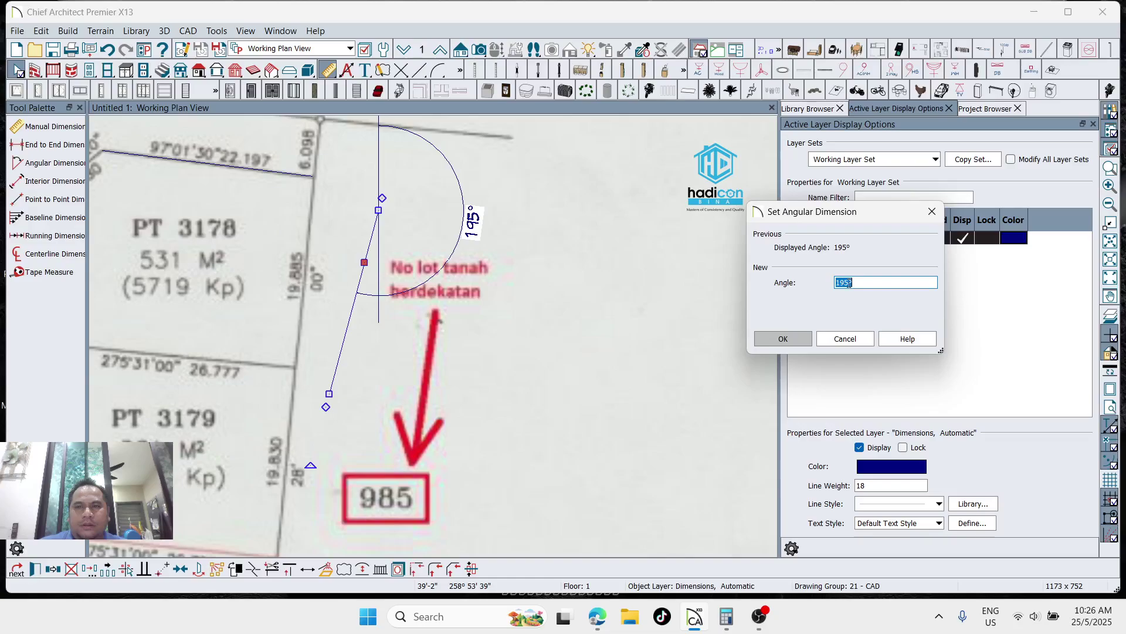
click(843, 338)
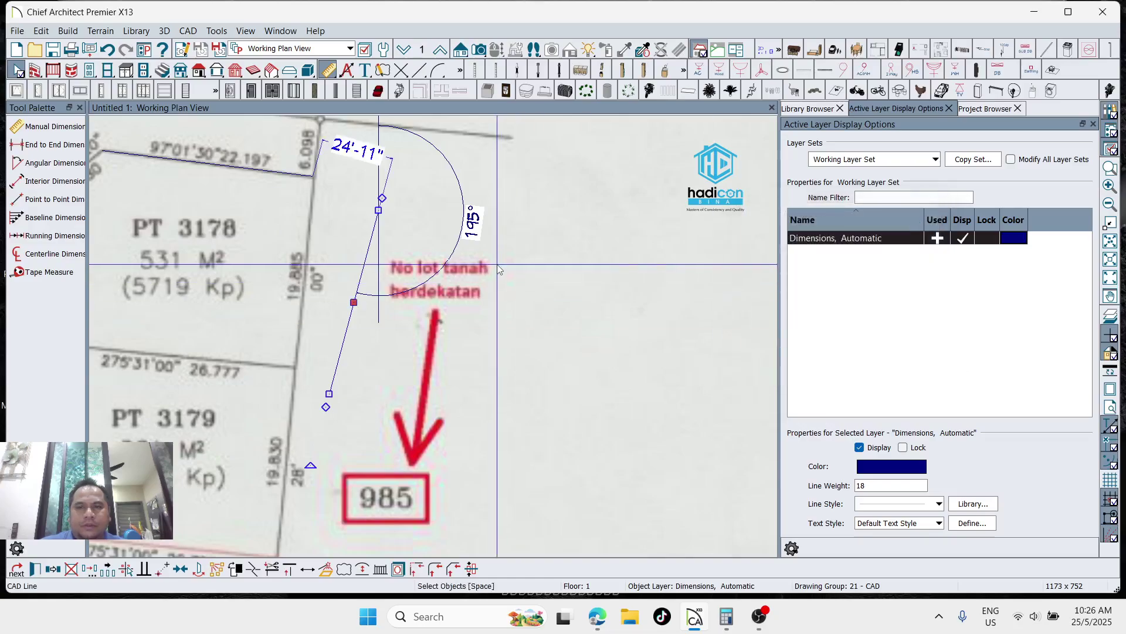
scroll(518, 280, down, 3)
scroll(518, 280, up, 3)
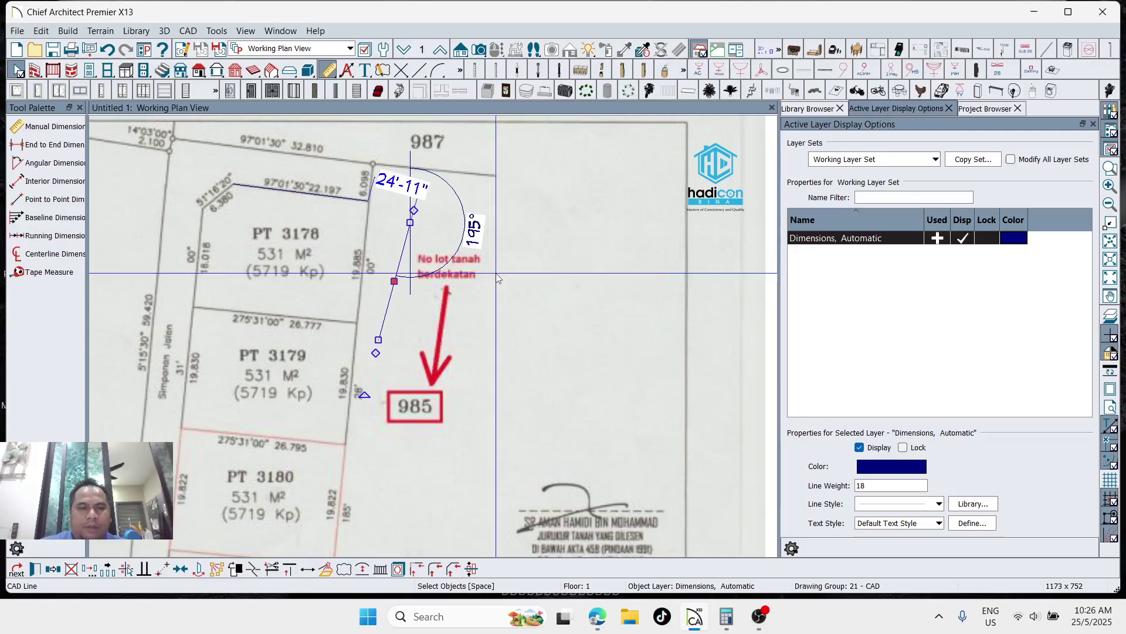
click(473, 233)
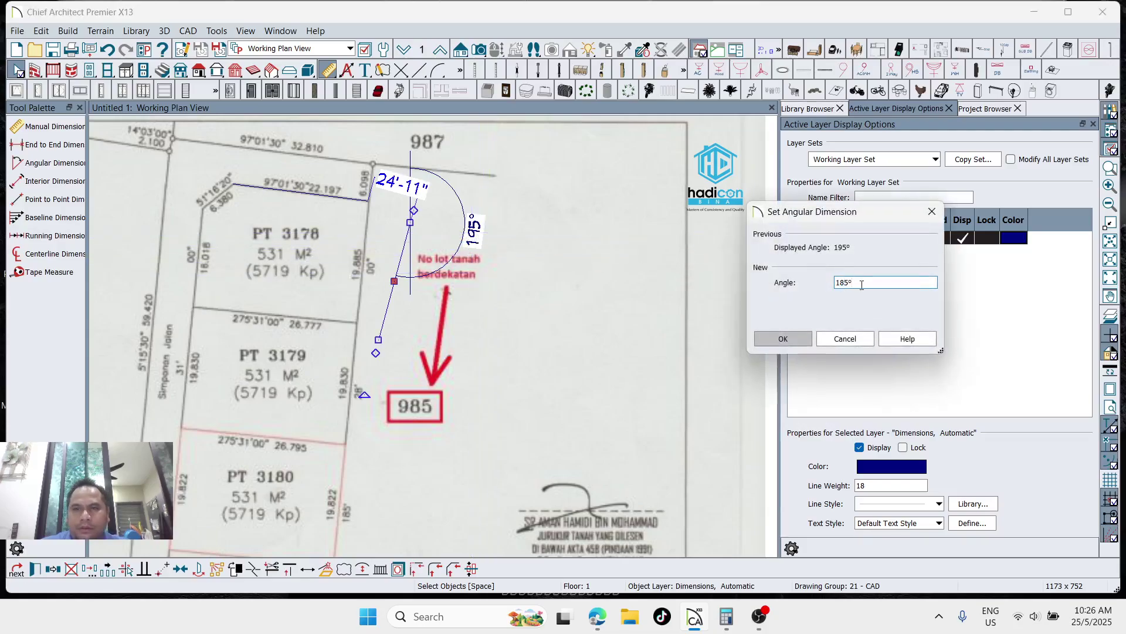
text(28')
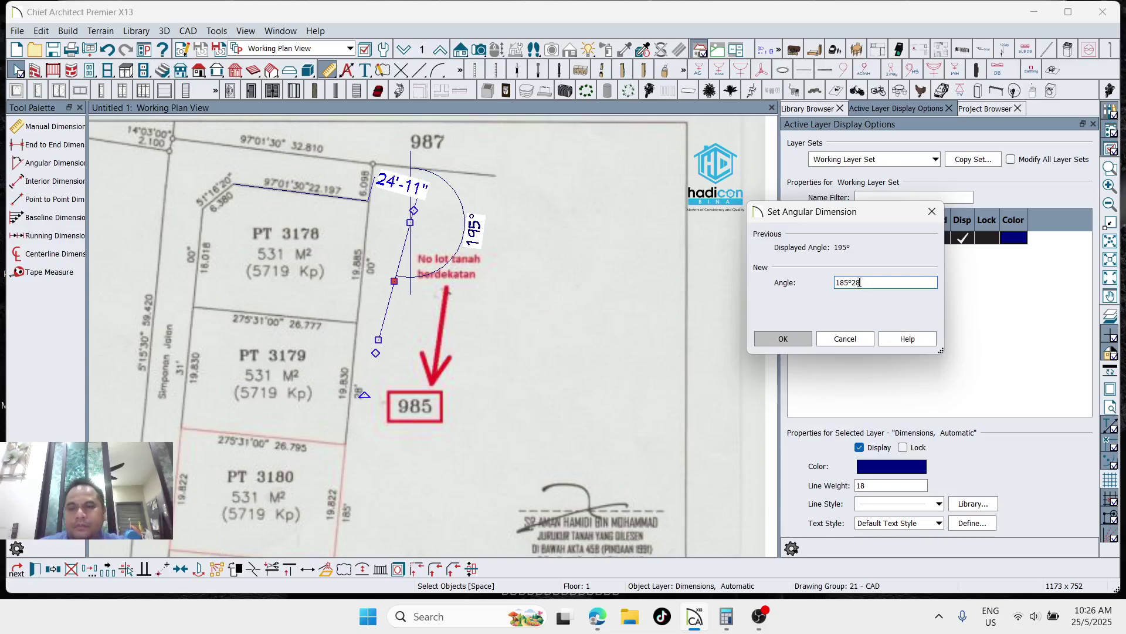
click(790, 339)
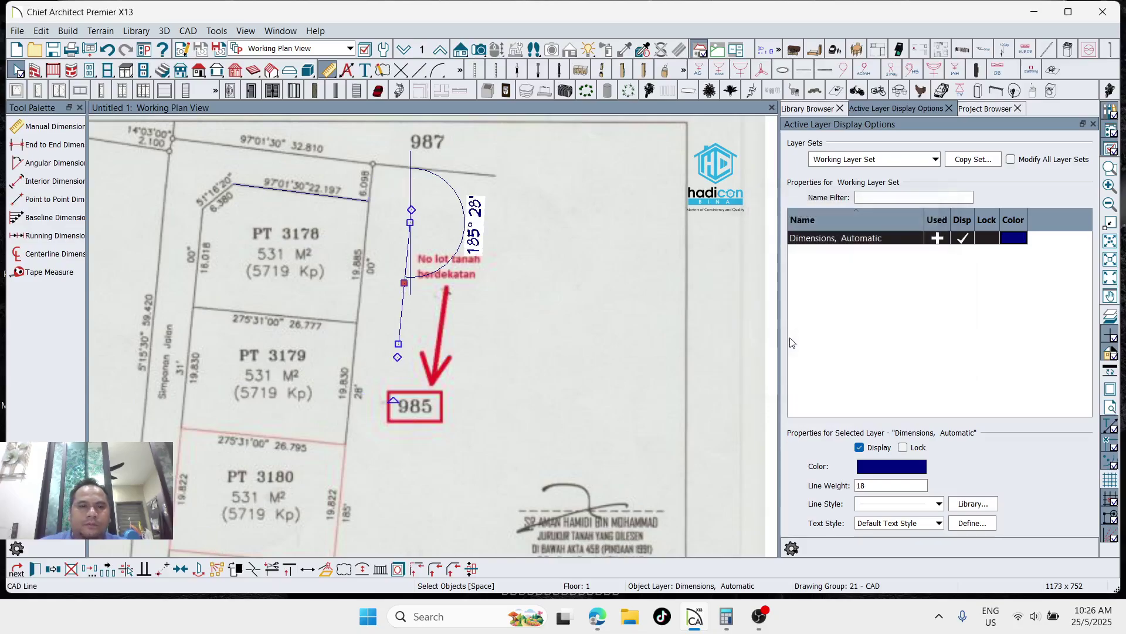
Move the 19.885 m line about 7'-10" west, clear of the vertical reference line
scroll(400, 325, up, 3)
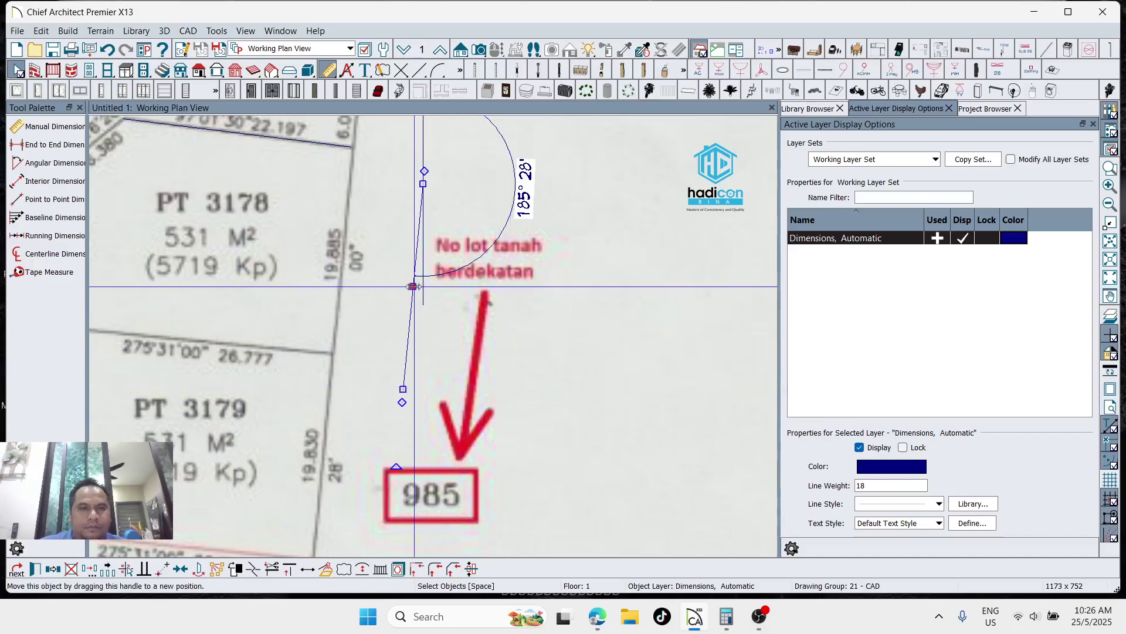
drag(412, 286, 389, 288)
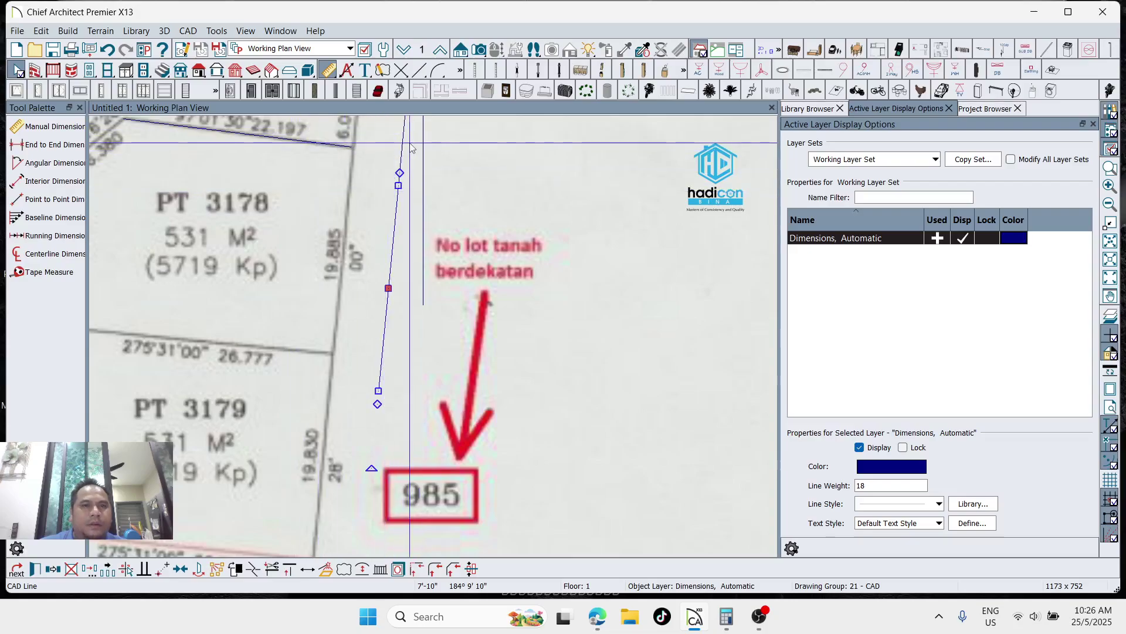
click(449, 146)
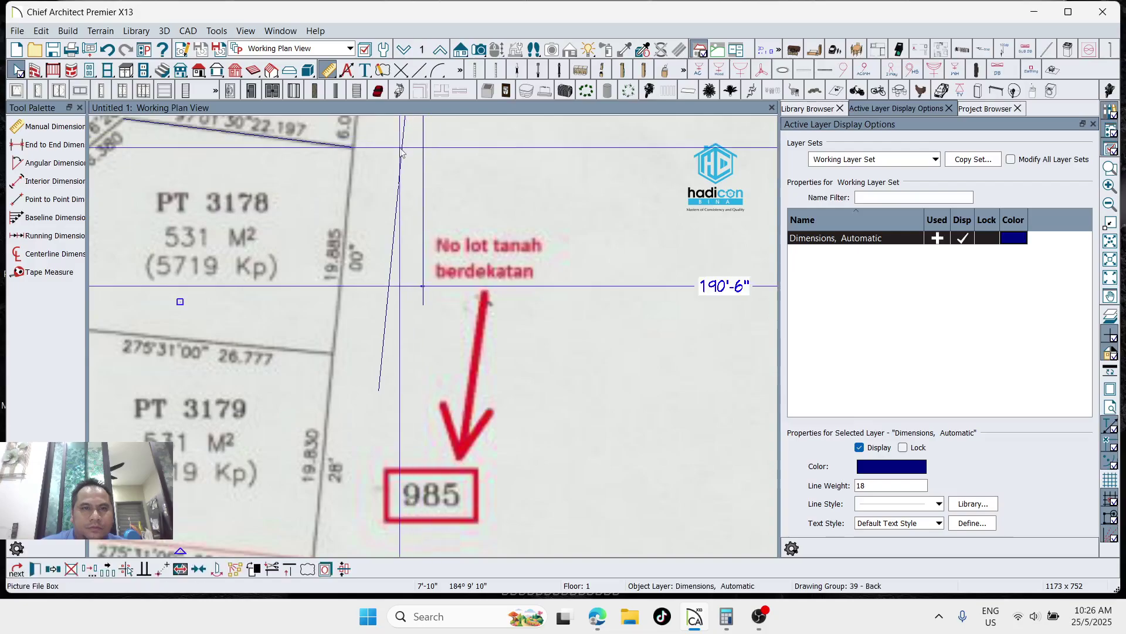
key(Escape)
click(382, 255)
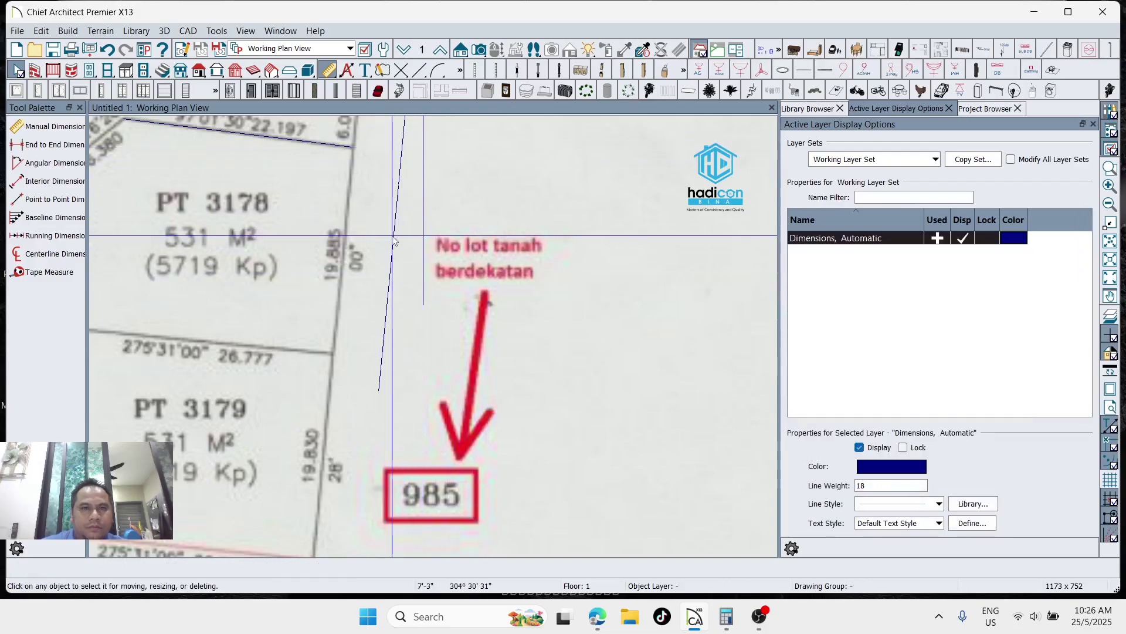
click(389, 276)
scroll(391, 306, down, 1)
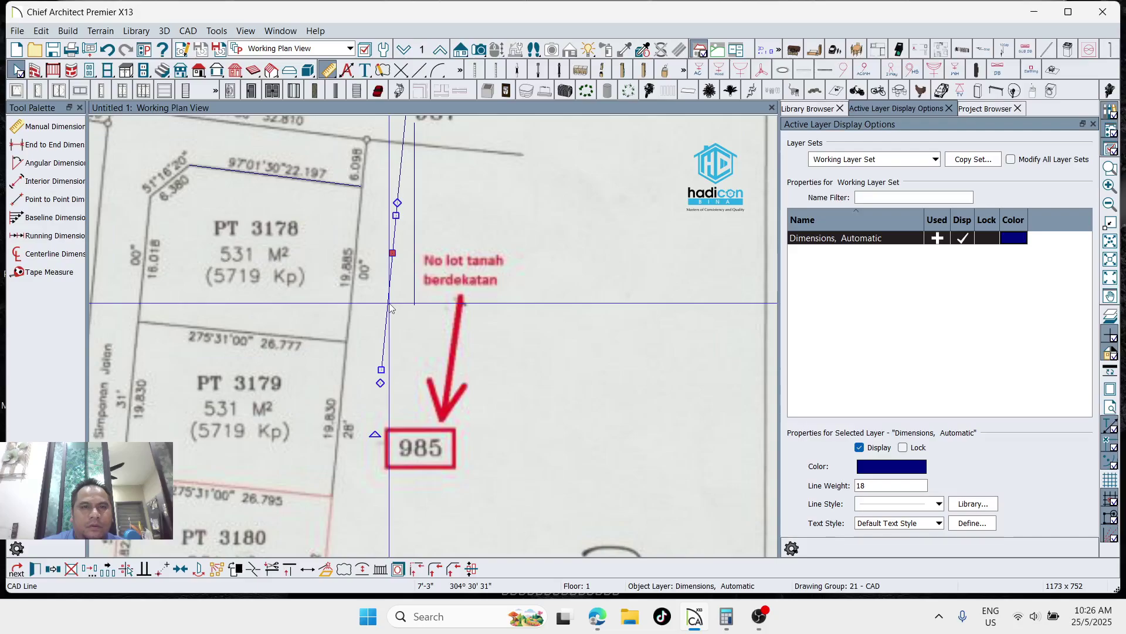
scroll(416, 246, down, 1)
scroll(447, 140, down, 1)
key(Escape)
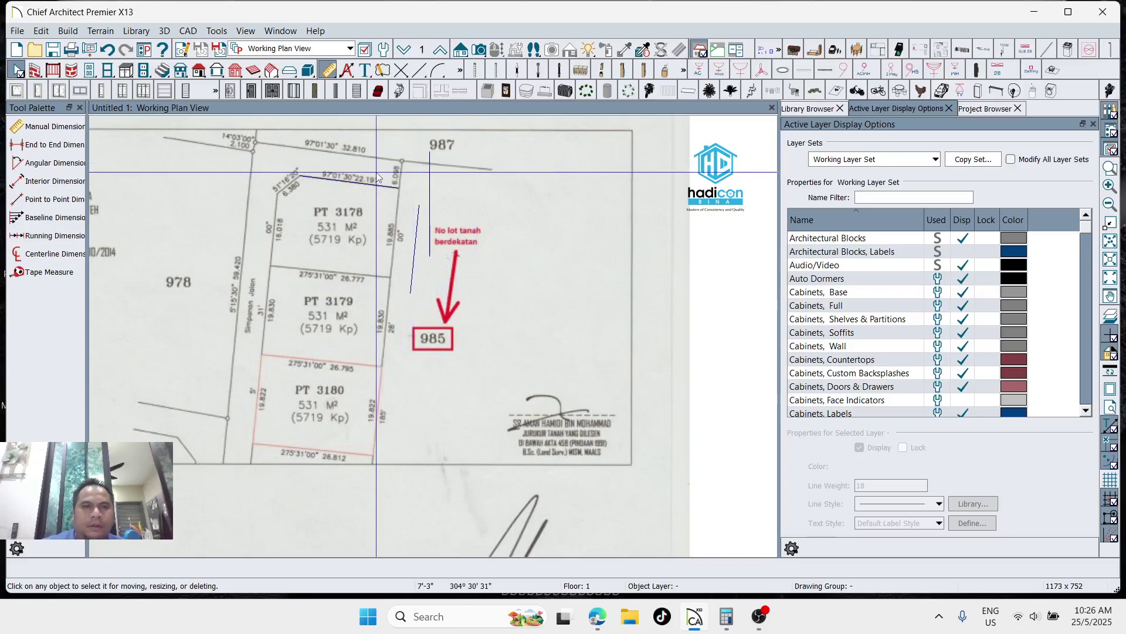
Move the 19.885 m line point to point, from its upper end to the eastern end of PT 3178's northern boundary line
scroll(410, 211, up, 2)
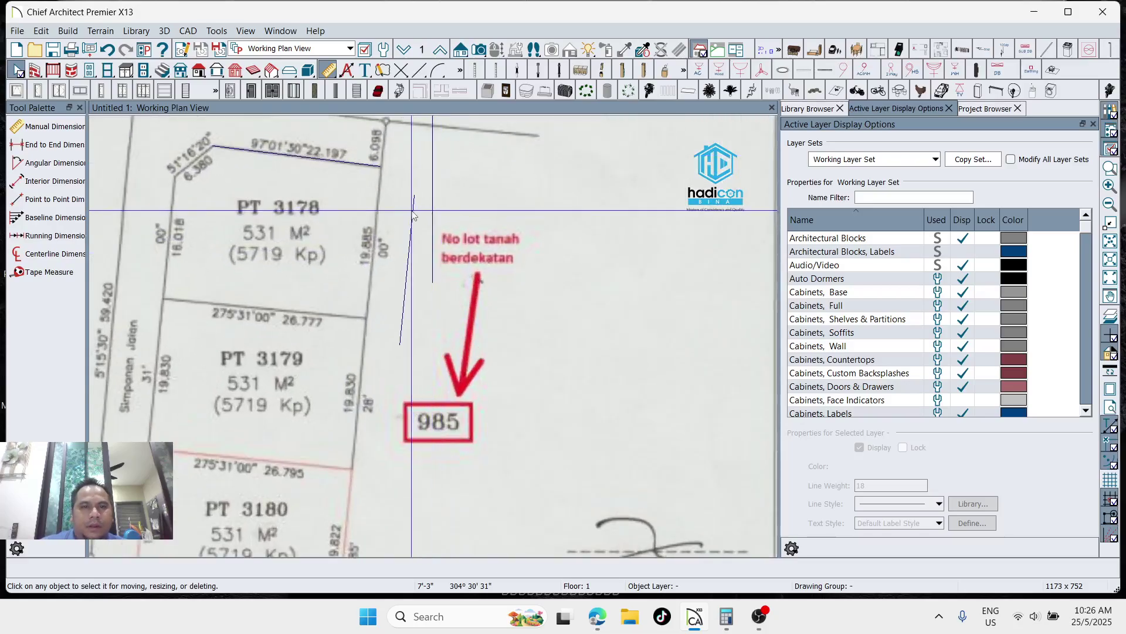
click(412, 215)
click(159, 569)
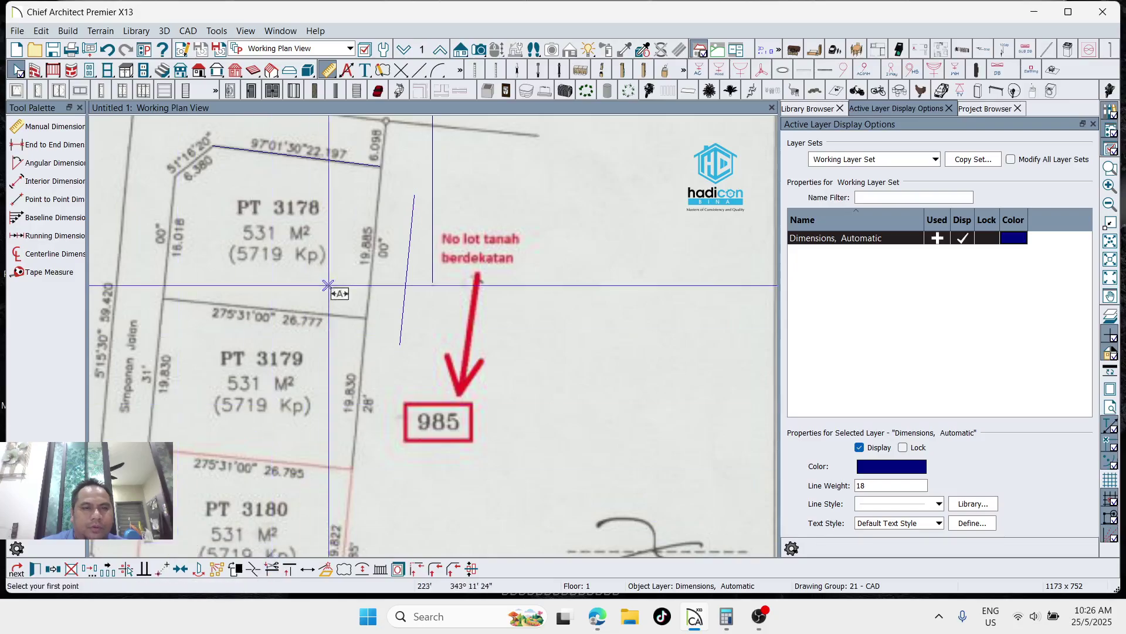
click(414, 195)
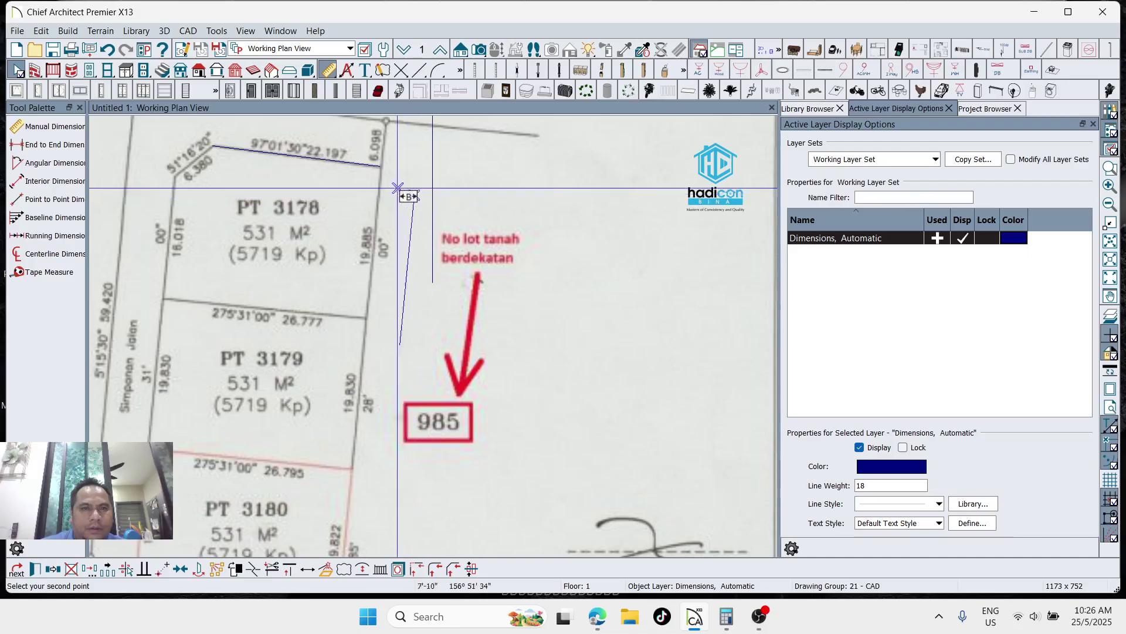
click(380, 166)
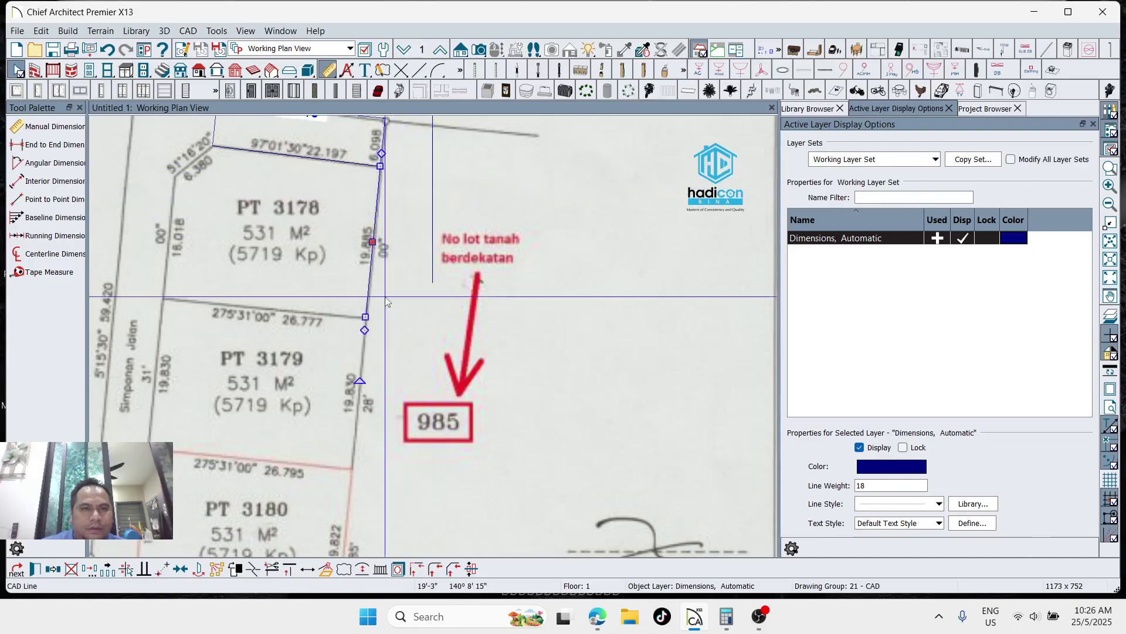
scroll(345, 312, up, 2)
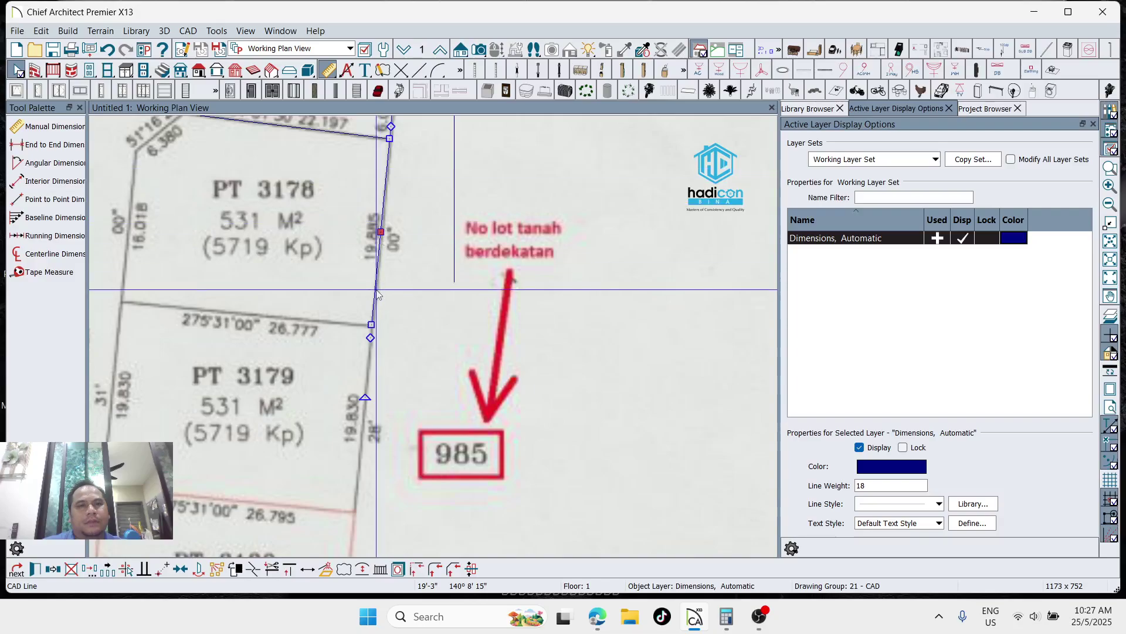
scroll(415, 288, down, 2)
Move the vertical reference line about 76'-7" toward the east and draw a line about 74' long at 165° from it
click(447, 234)
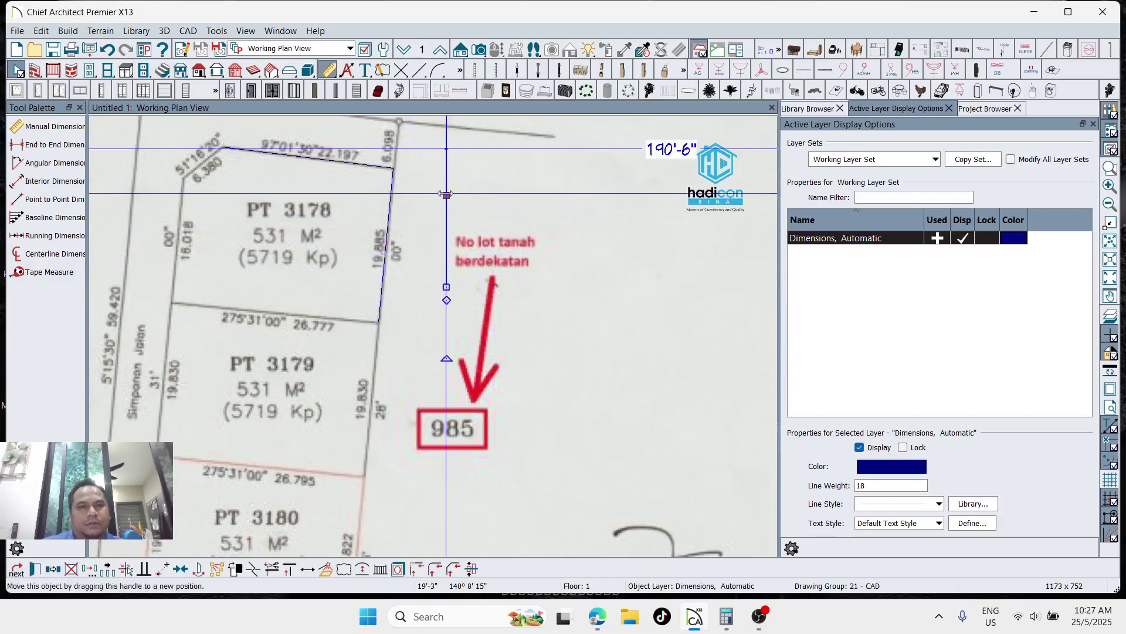
drag(447, 195, 619, 250)
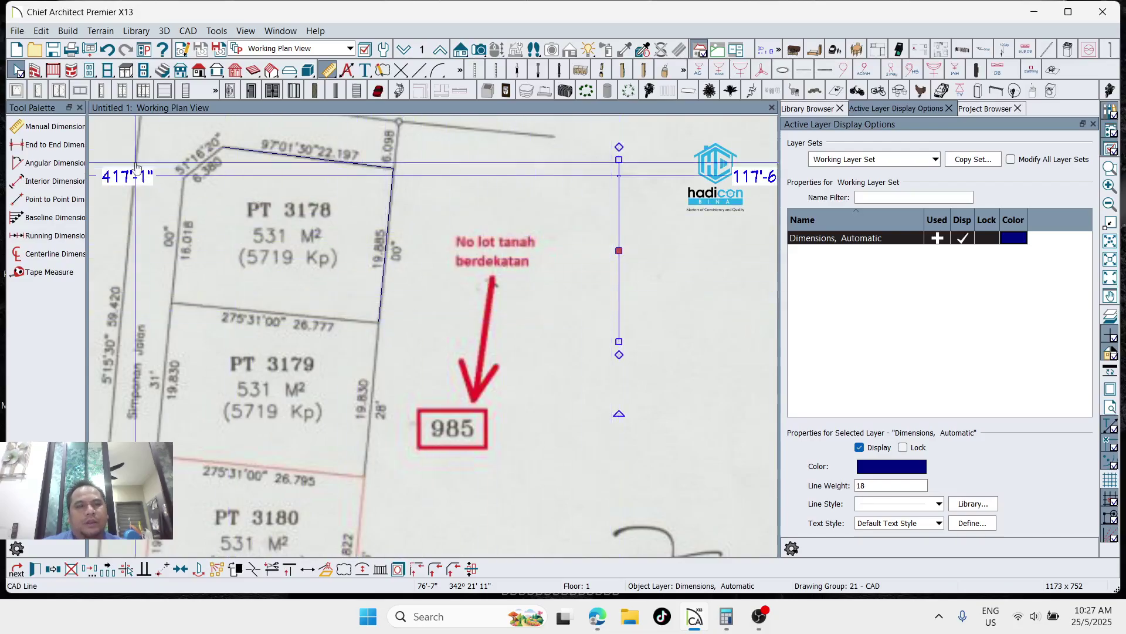
click(418, 70)
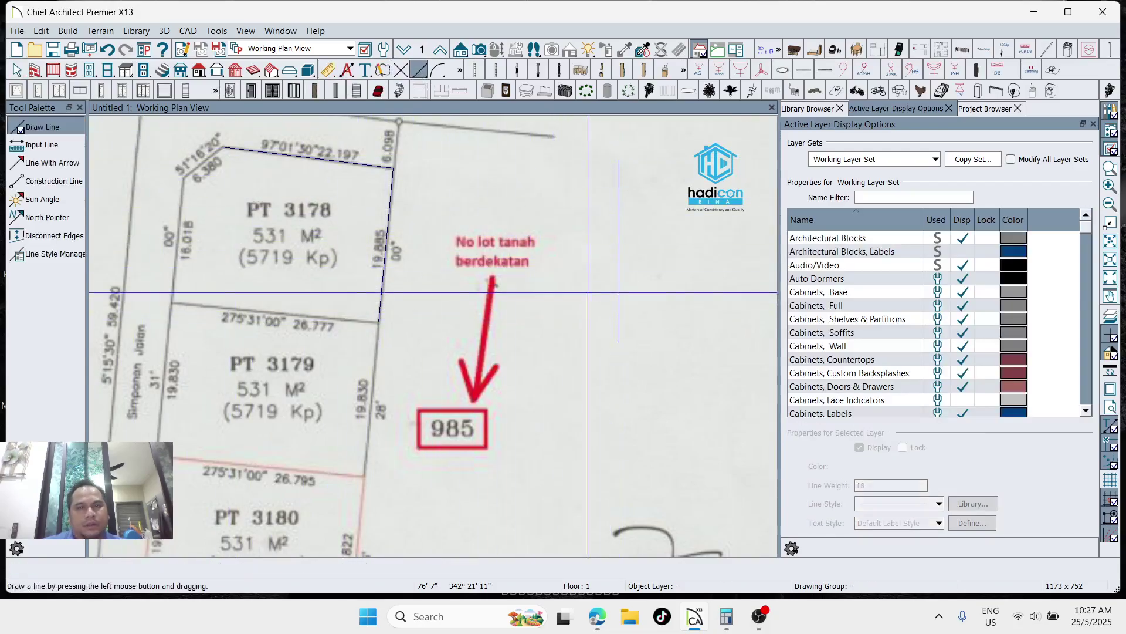
drag(619, 272, 447, 243)
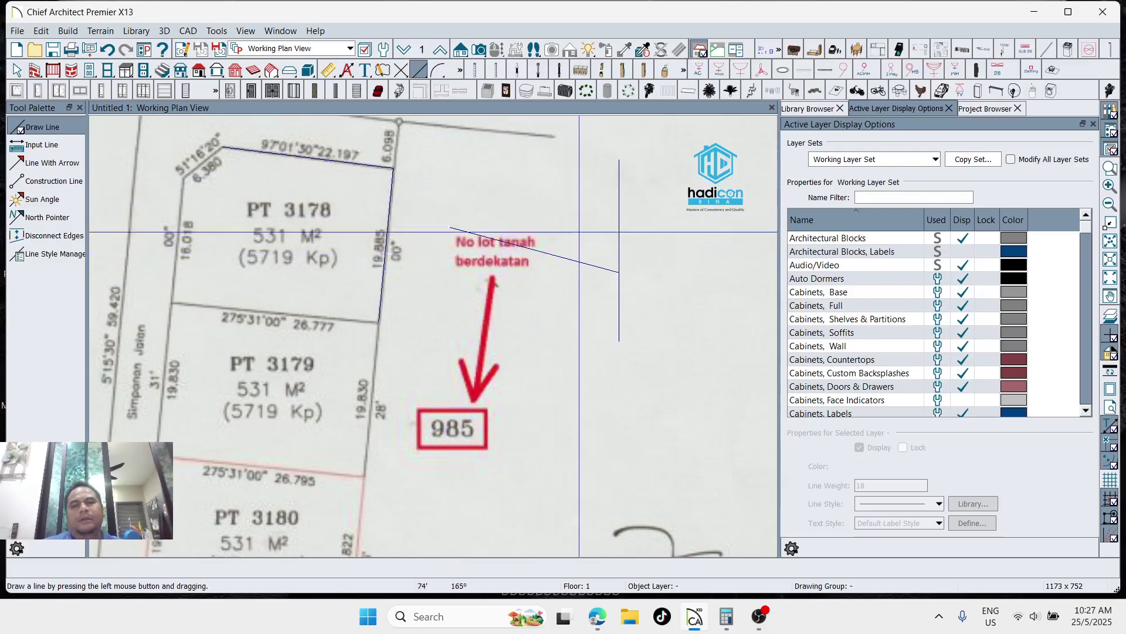
key(space)
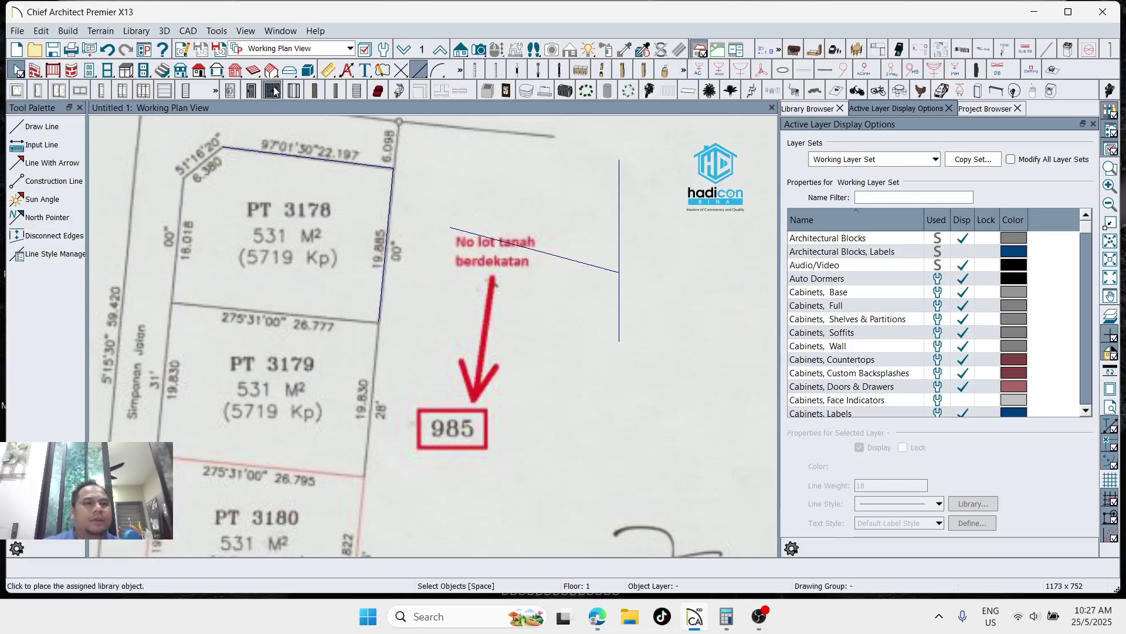
Add a clockwise angular dimension from the upper part of the vertical reference line to the new northwest-sloping line
click(328, 70)
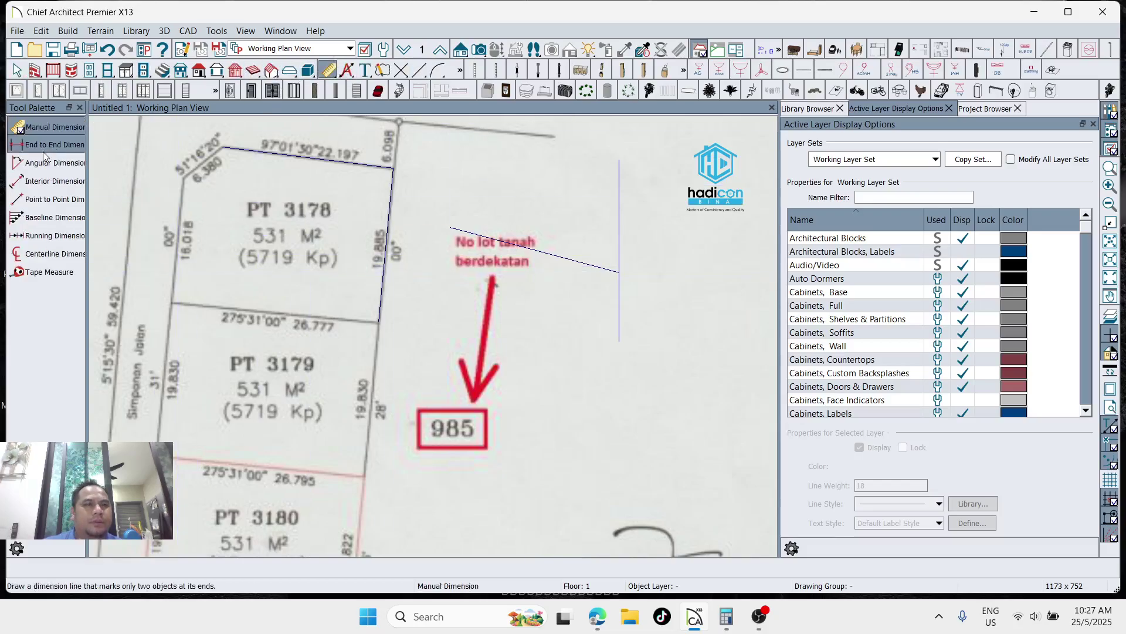
click(55, 163)
drag(622, 213, 588, 265)
key(space)
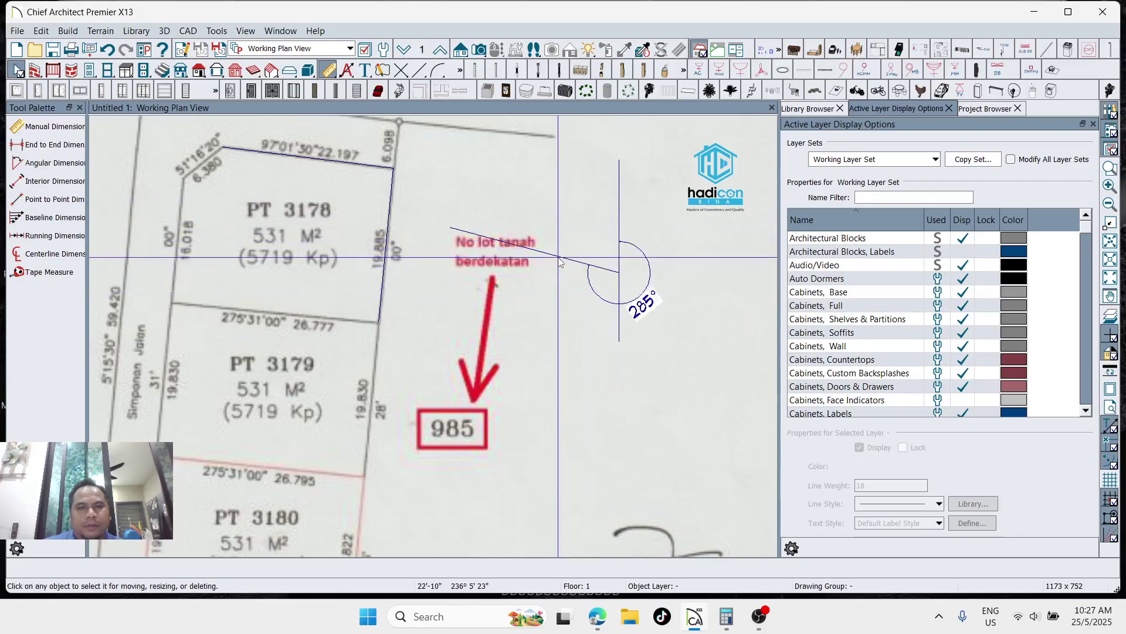
Set the northwest-sloping line's clockwise angle from the vertical reference line to 275°31'00"
click(559, 258)
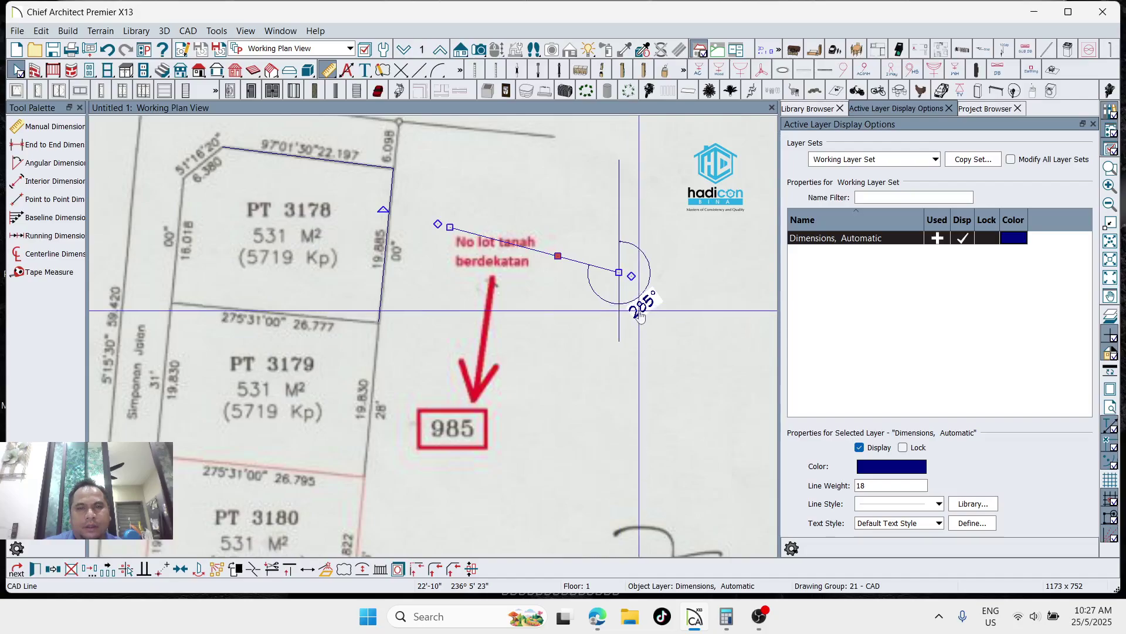
click(640, 311)
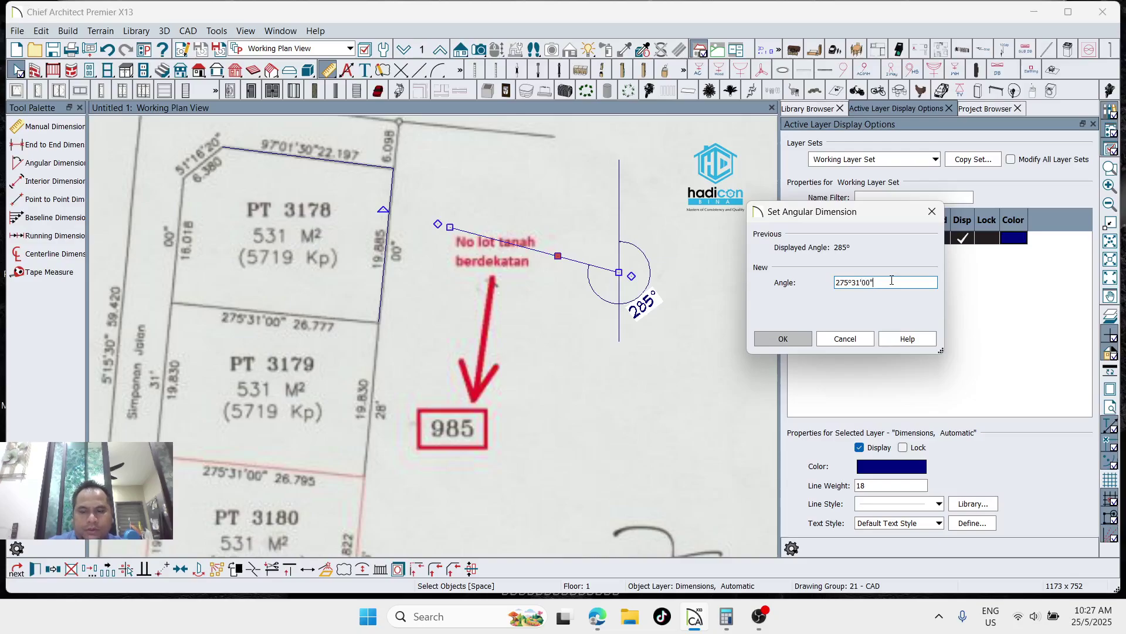
click(783, 337)
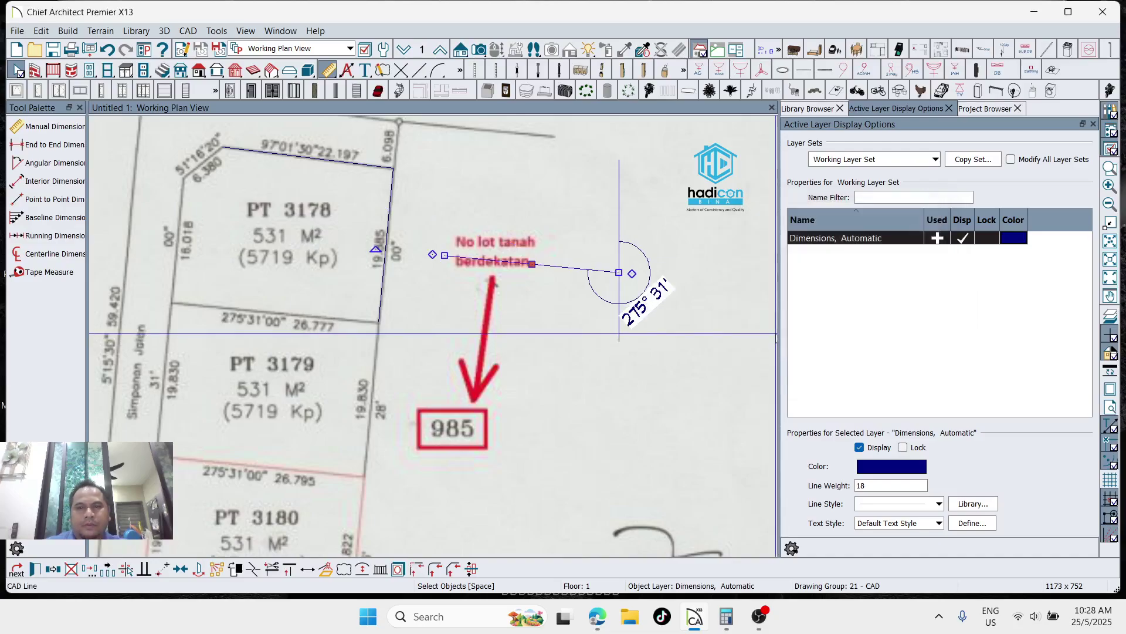
Set the northwest-sloping line's length to 26.777 m with its start point locked, and delete its angular dimension
double_click(533, 264)
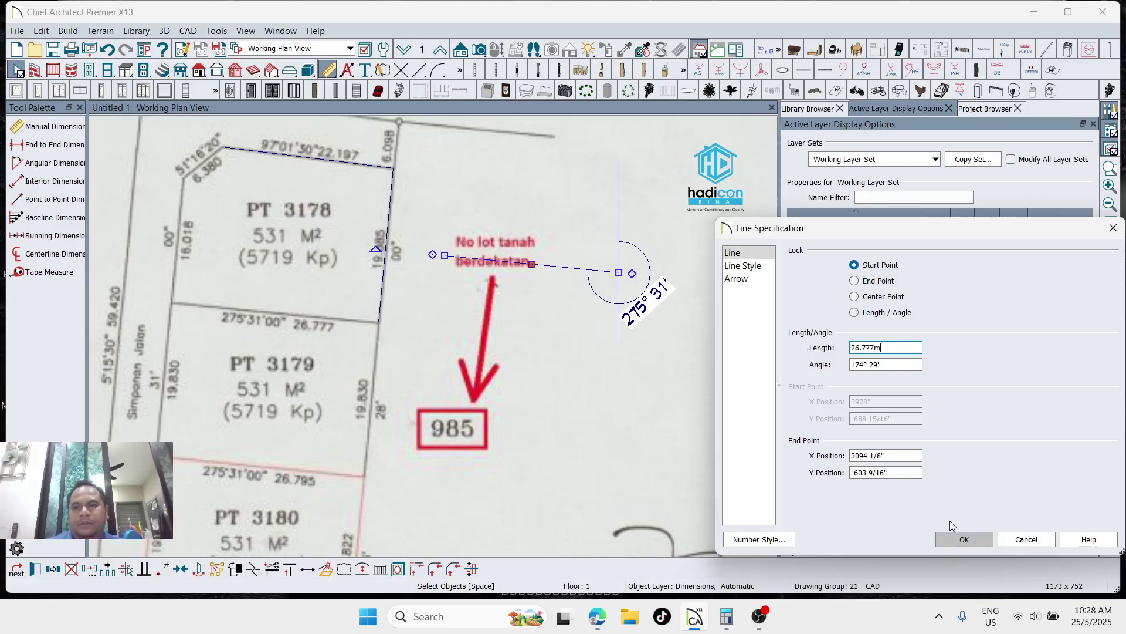
click(964, 539)
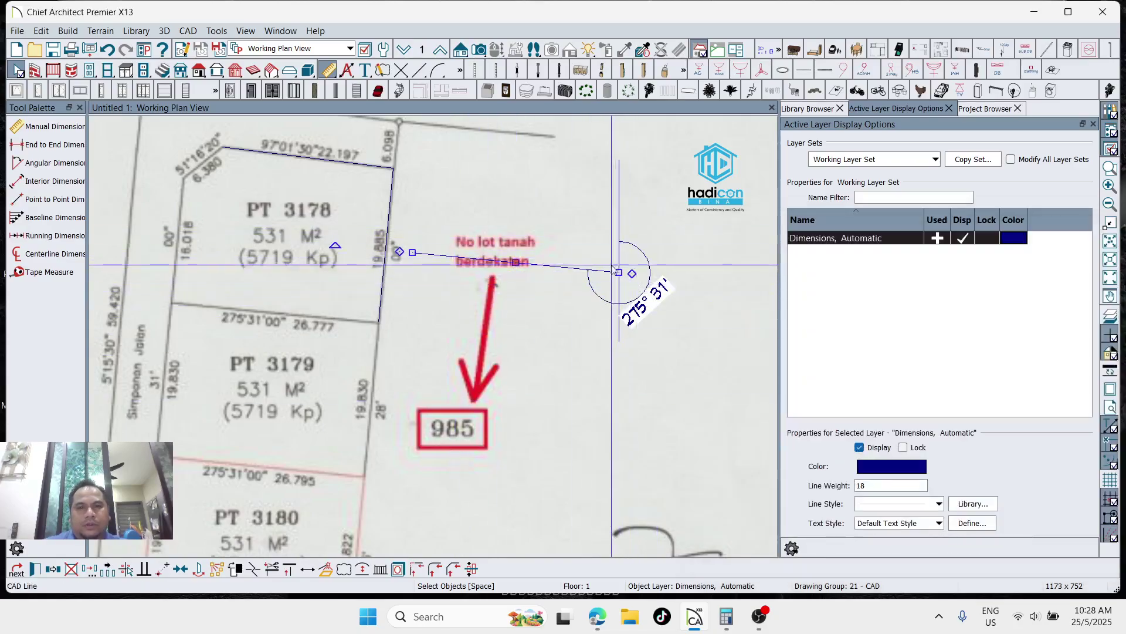
click(598, 300)
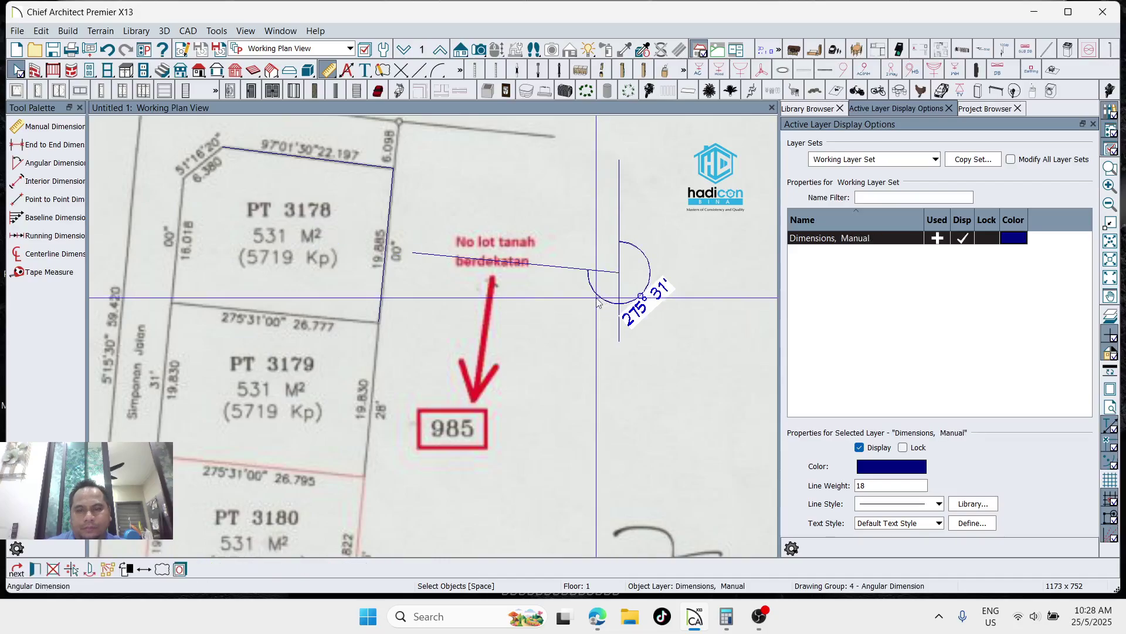
key(Delete)
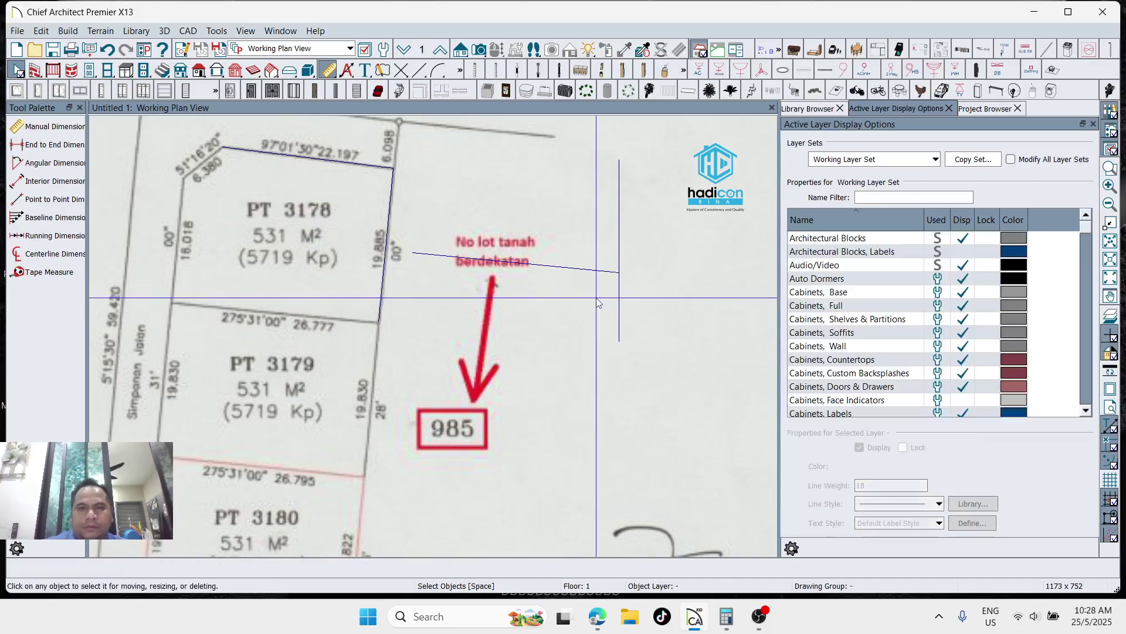
Move the 26.777 m line point to point so its east end meets the lower end of lot PT 3178's east boundary line
click(585, 270)
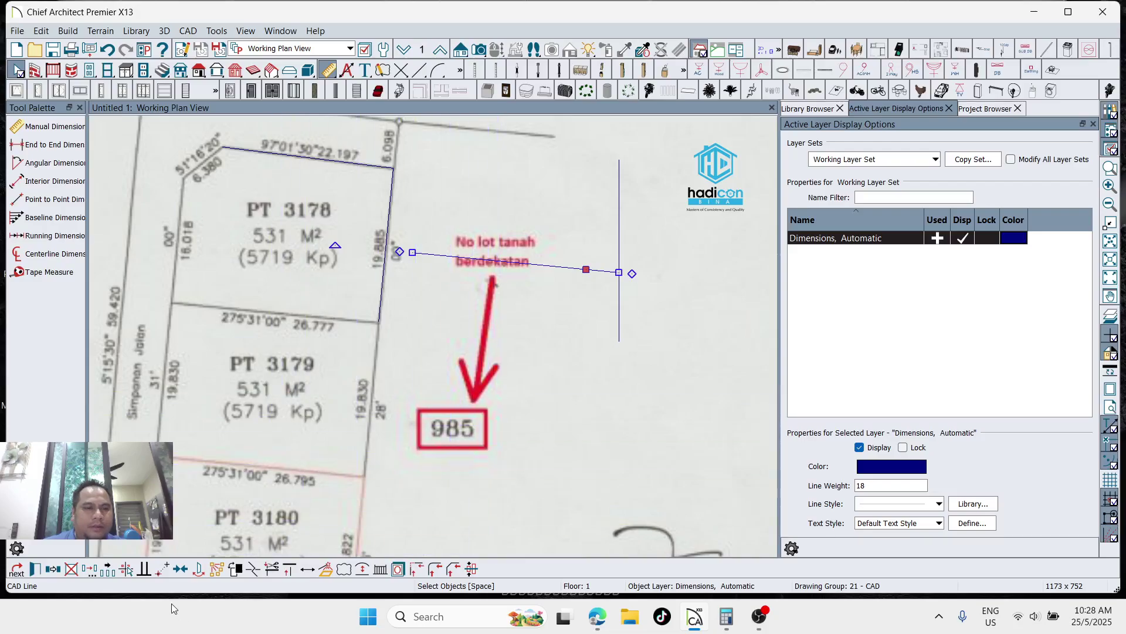
click(162, 569)
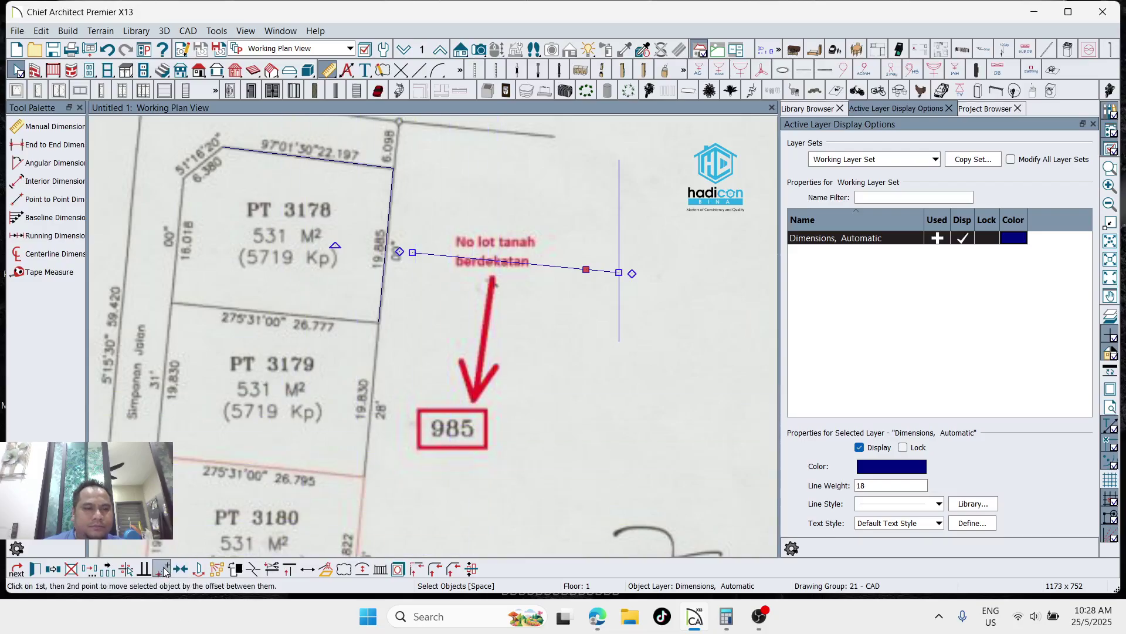
click(619, 272)
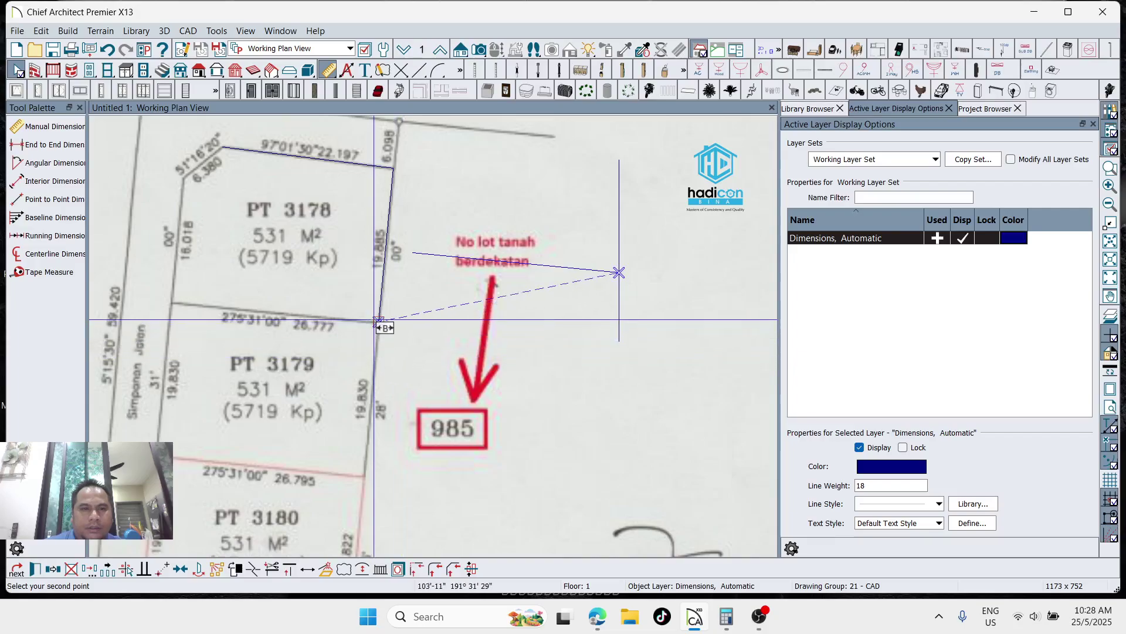
click(378, 321)
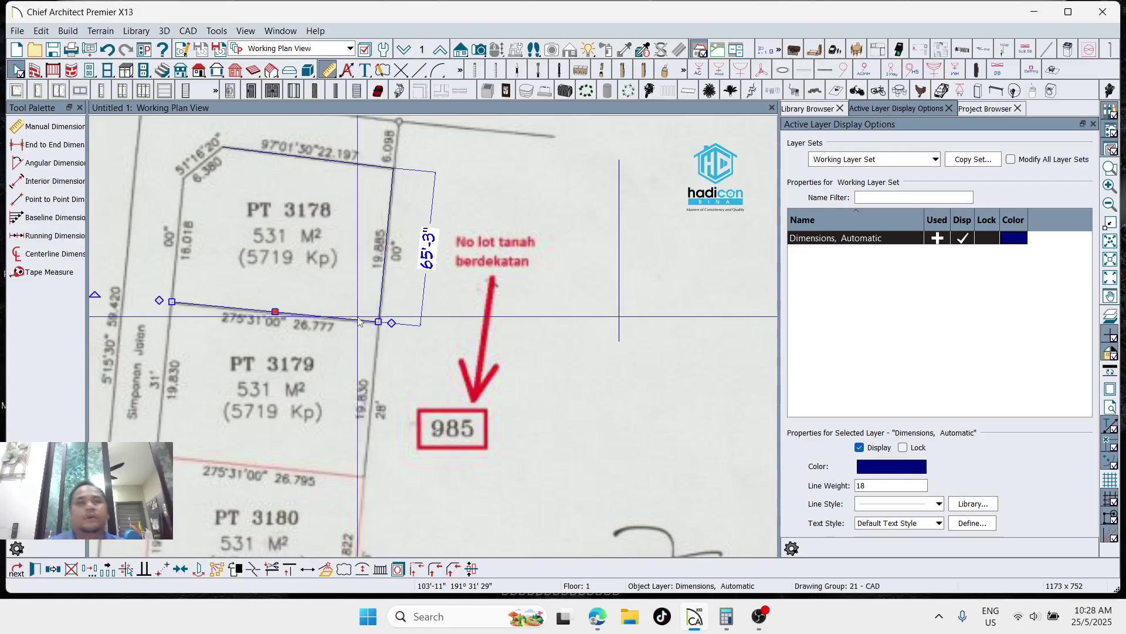
key(Delete)
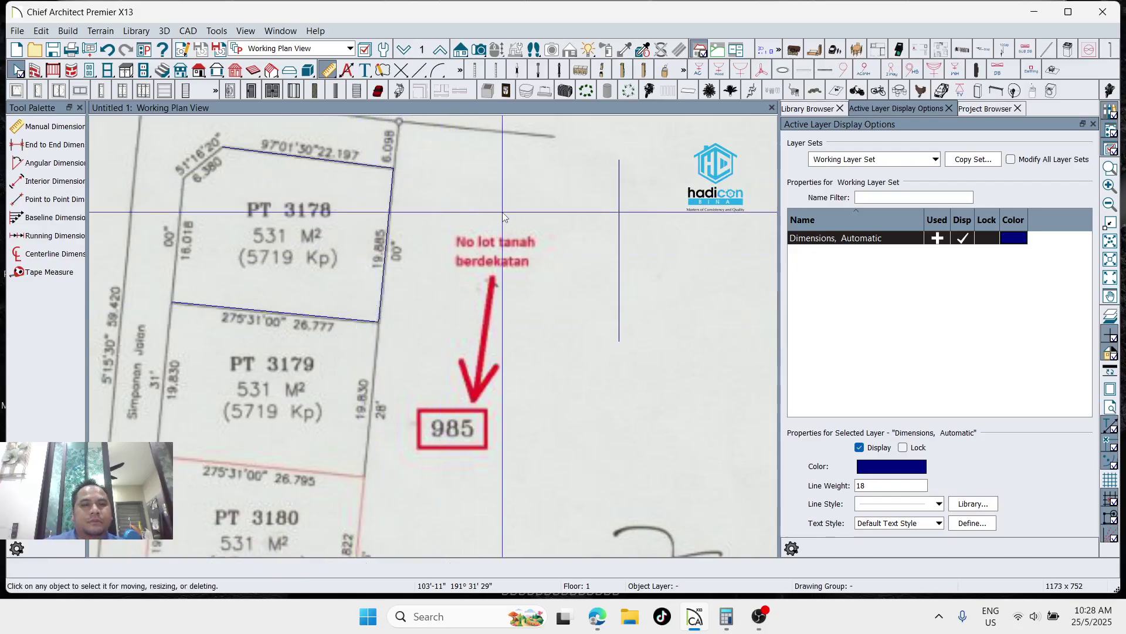
click(534, 211)
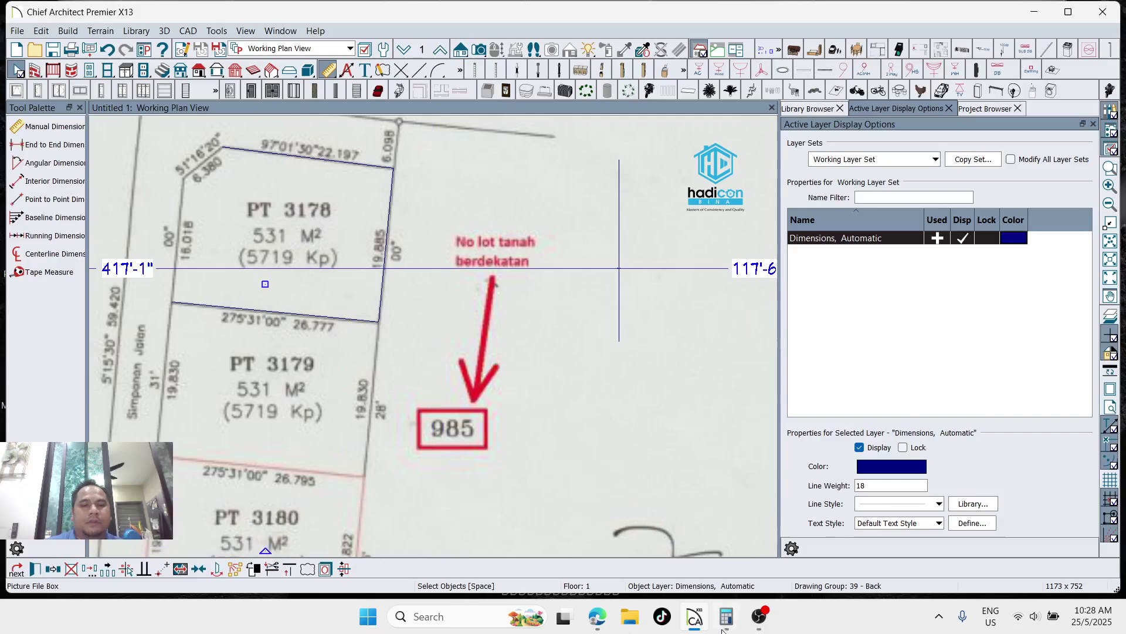
click(757, 624)
click(757, 624)
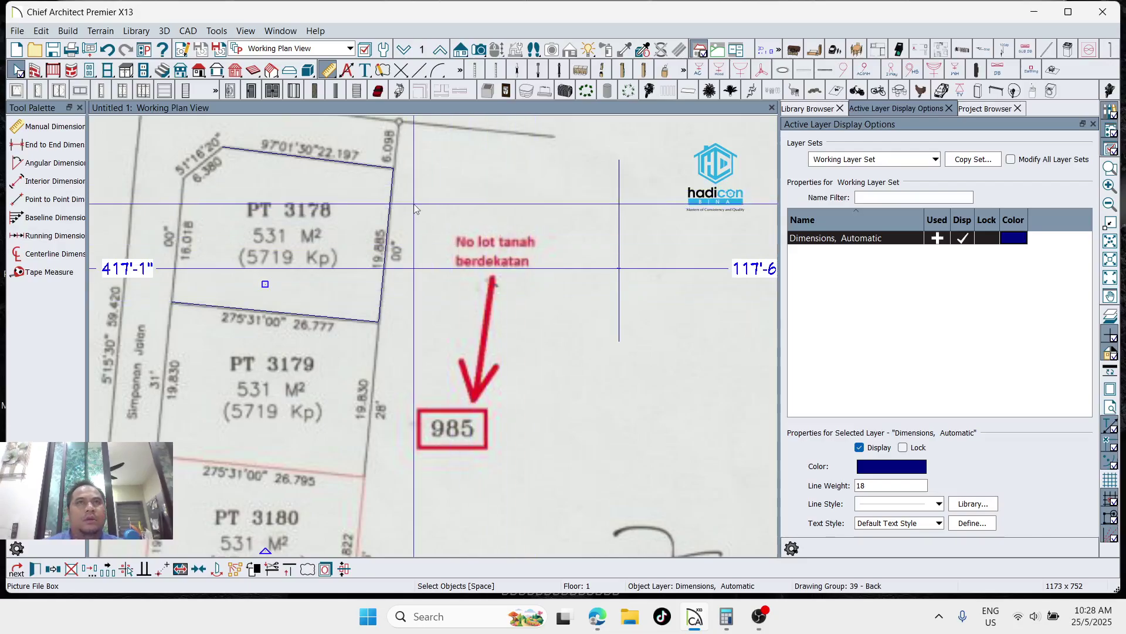
Draw a line about 53' long at 75° toward the northeast, starting from the middle of the vertical reference line
click(417, 71)
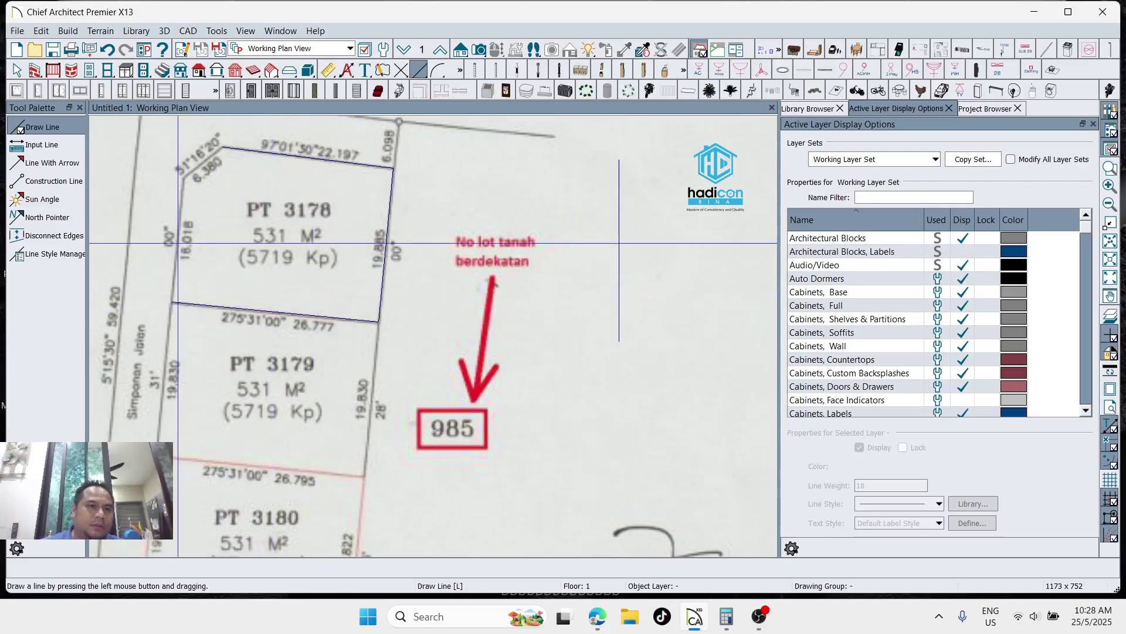
scroll(178, 242, up, 1)
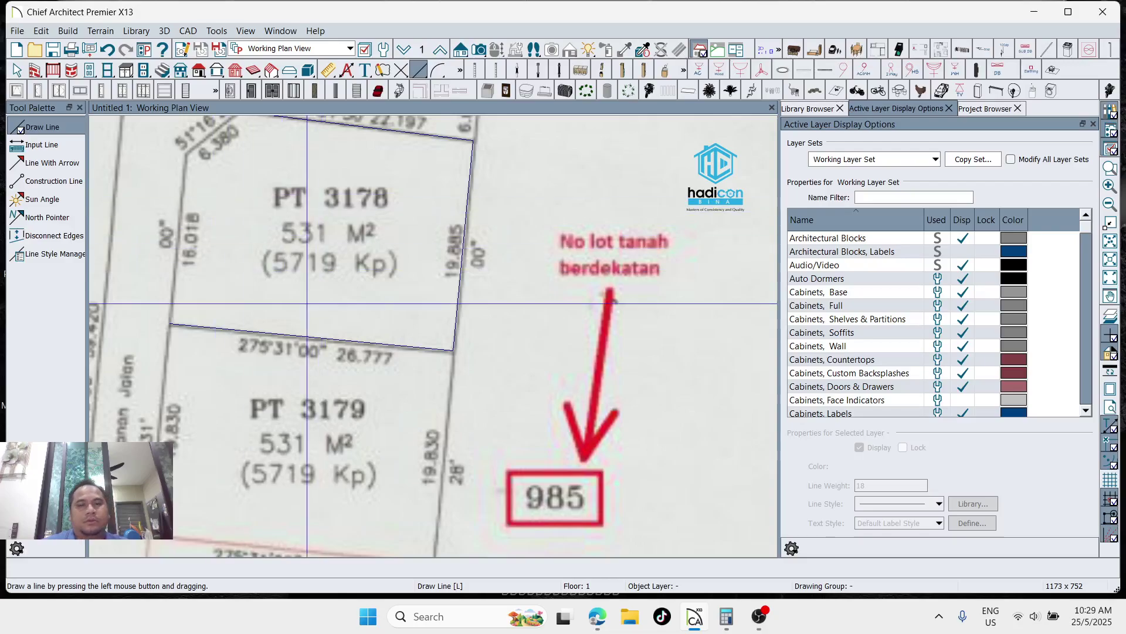
scroll(375, 369, down, 1)
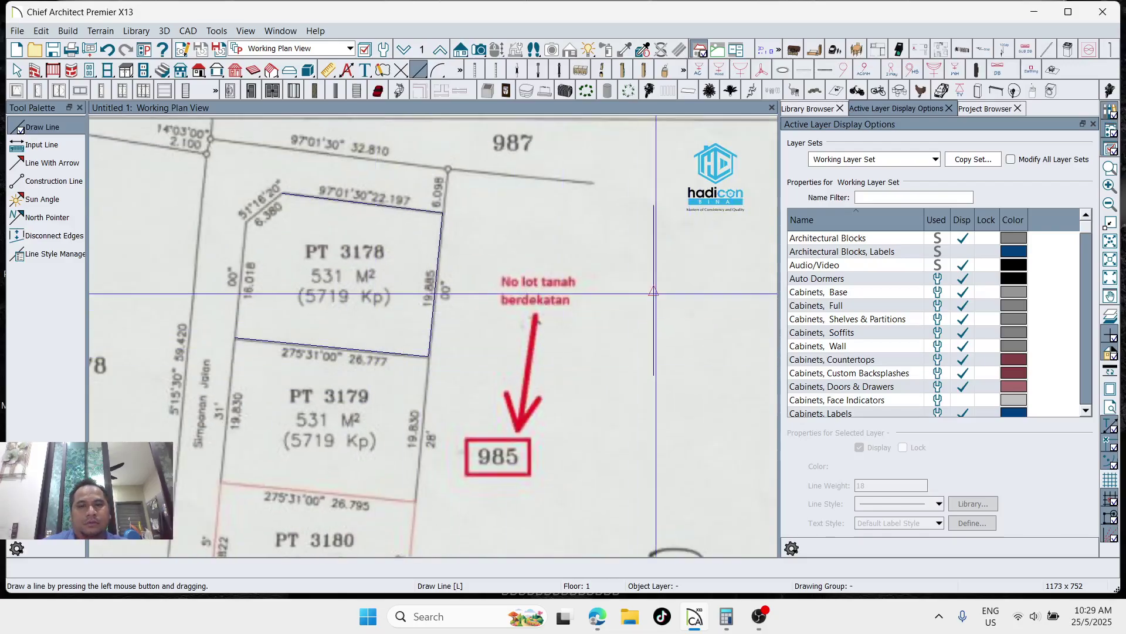
mouse_move(653, 291)
mouse_down()
mouse_move(674, 217)
mouse_move(709, 217)
mouse_up()
scroll(709, 217, up, 3)
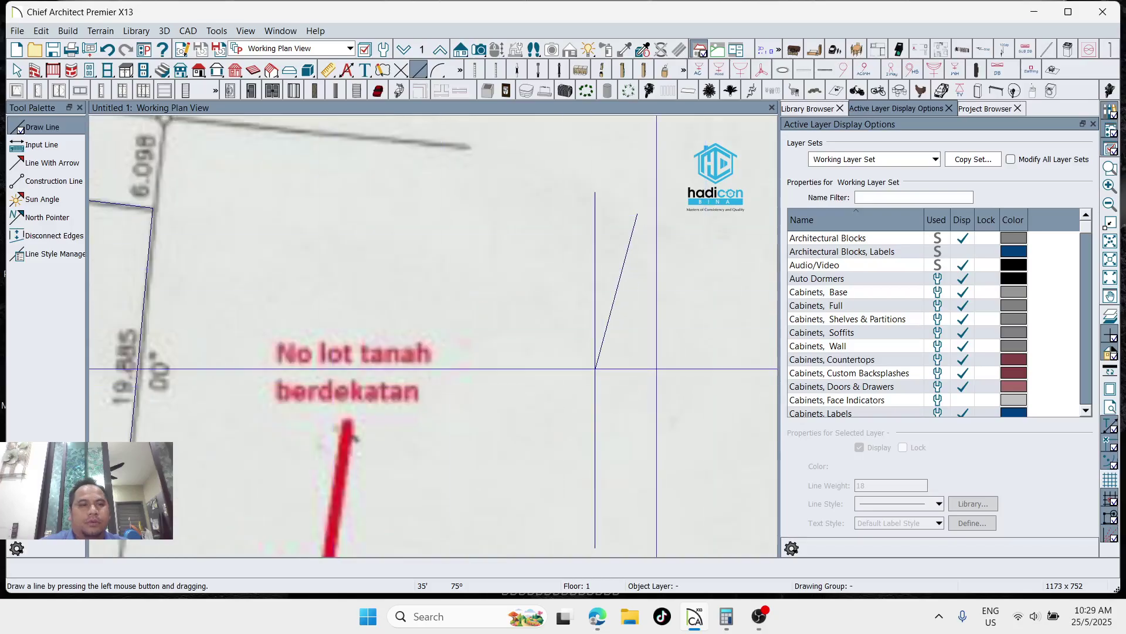
scroll(688, 314, down, 3)
key(space)
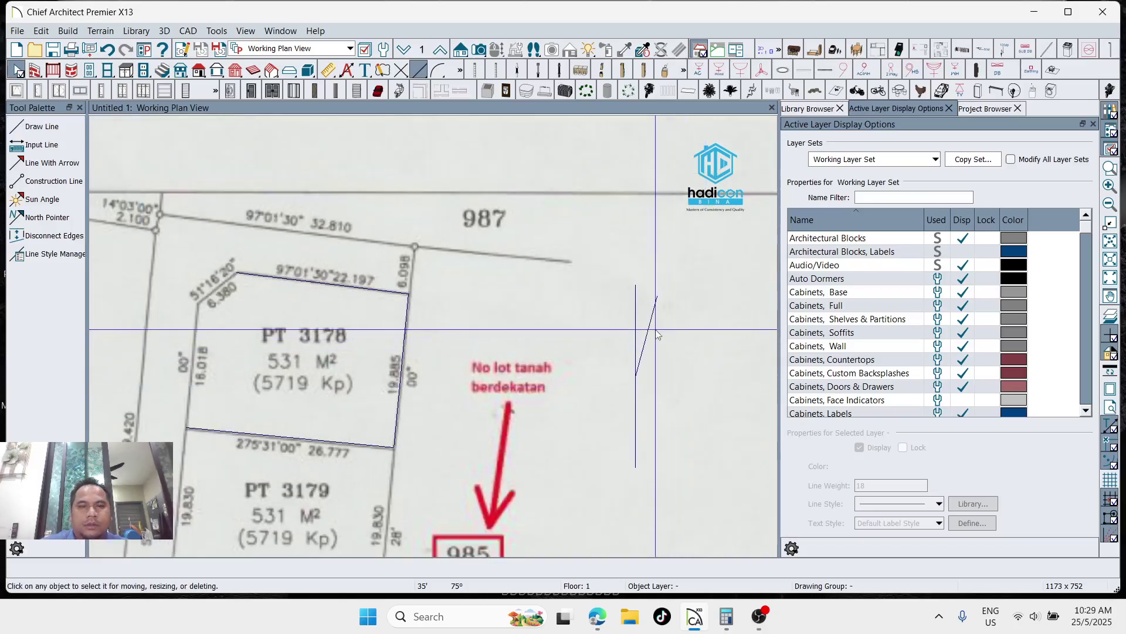
click(653, 311)
drag(655, 304, 664, 265)
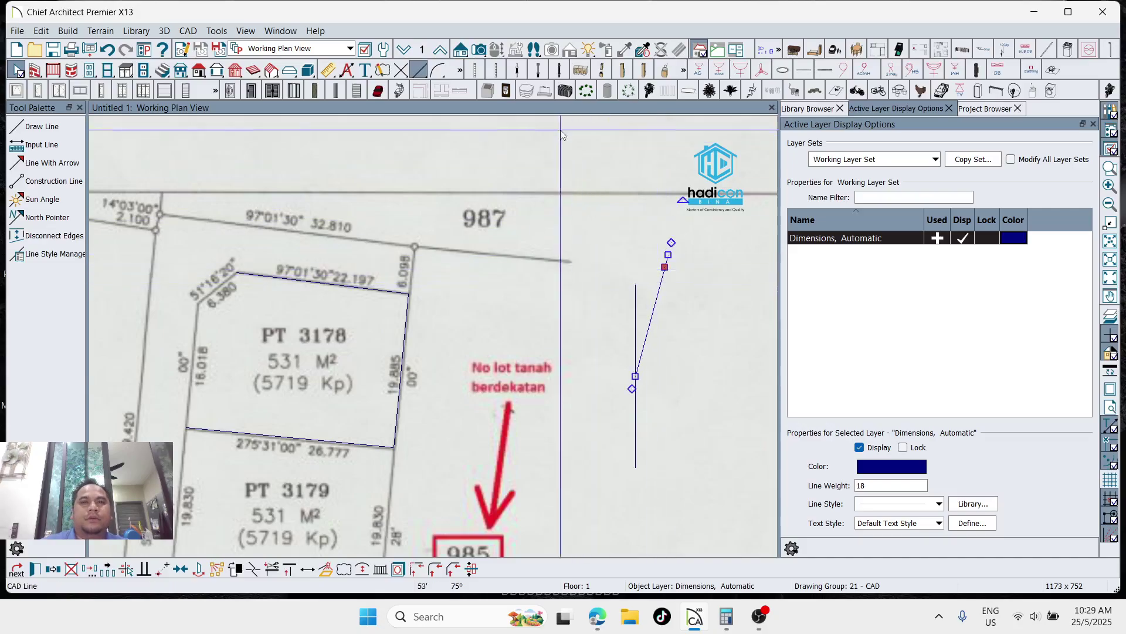
Add an angular dimension between the upper part of the vertical reference line and the new northeast-sloping line
click(329, 70)
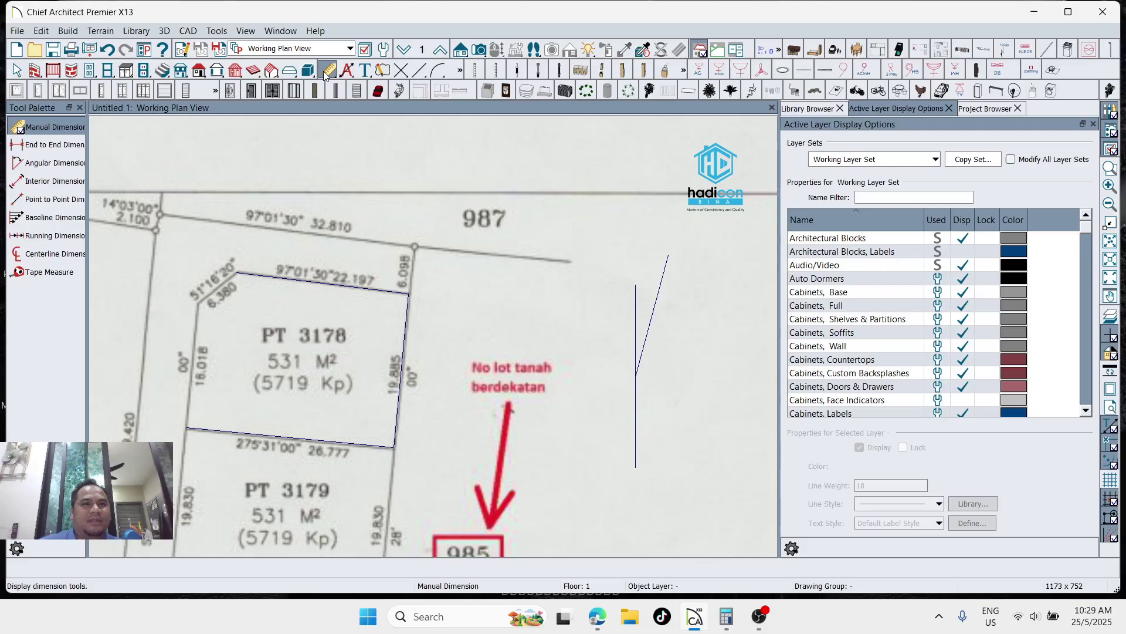
click(53, 163)
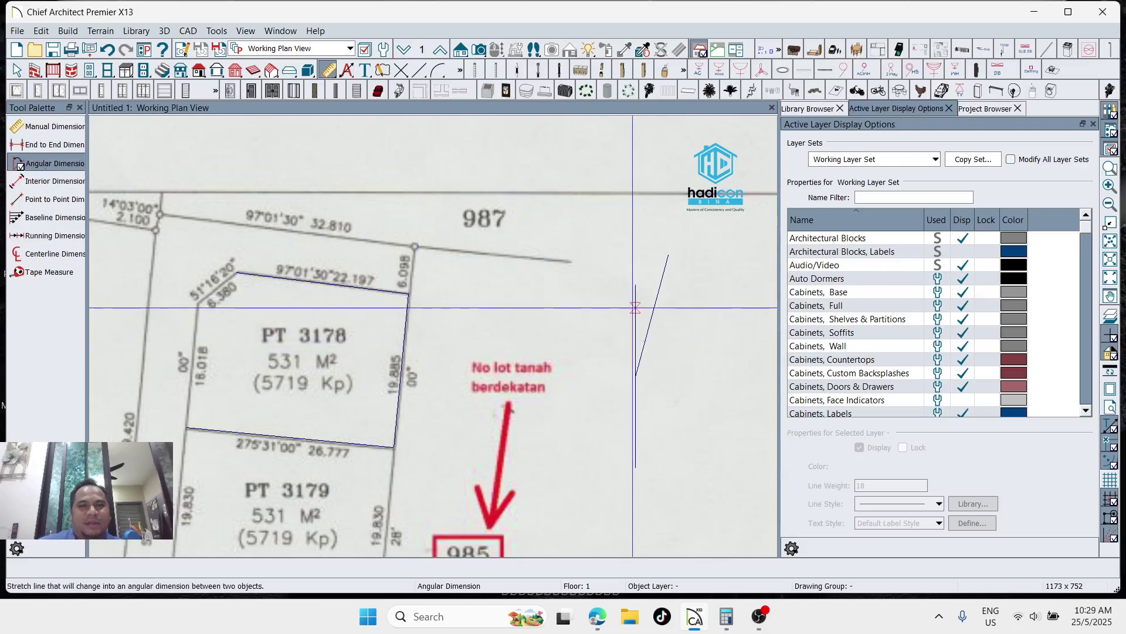
drag(638, 307, 651, 309)
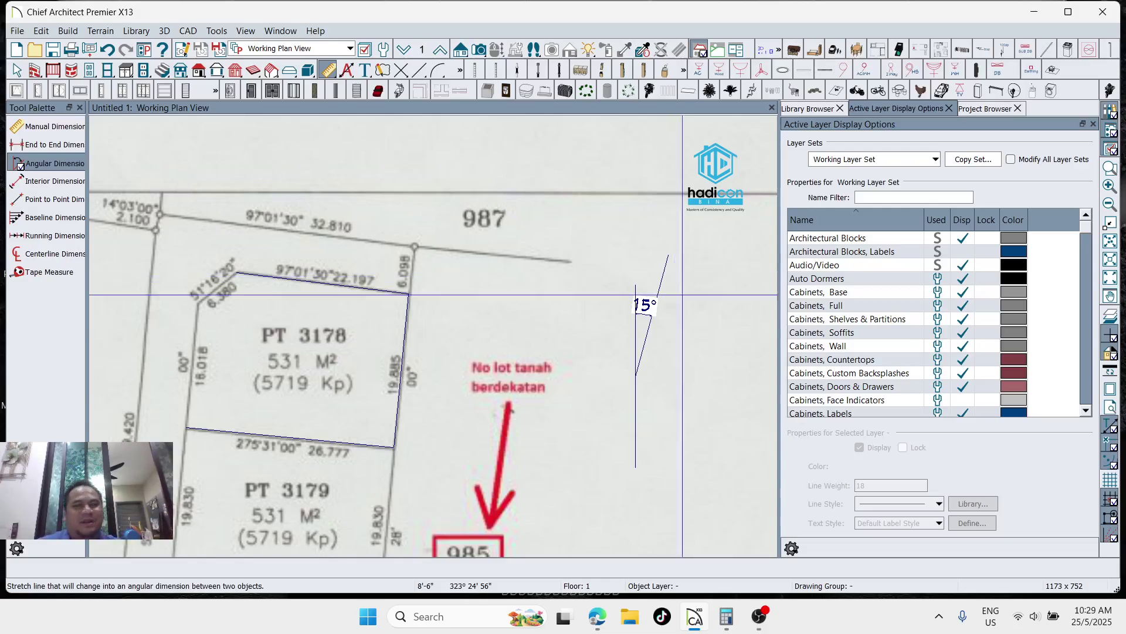
scroll(669, 271, up, 2)
key(space)
Set the northeast-sloping line's angle from the vertical reference line to 5°31'
click(659, 272)
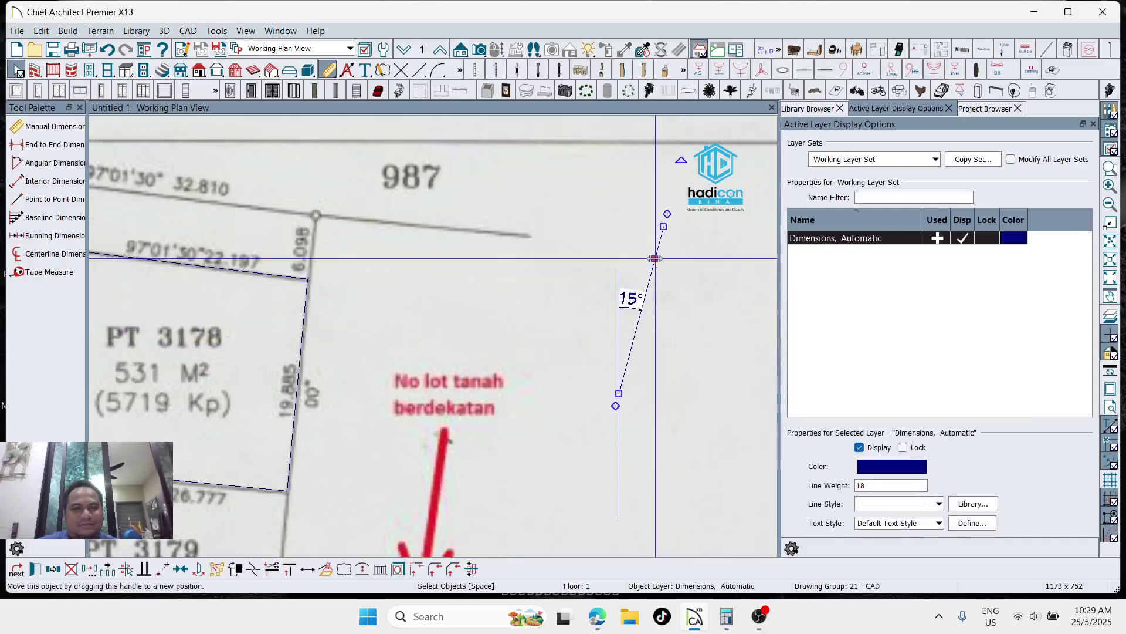
scroll(725, 338, down, 2)
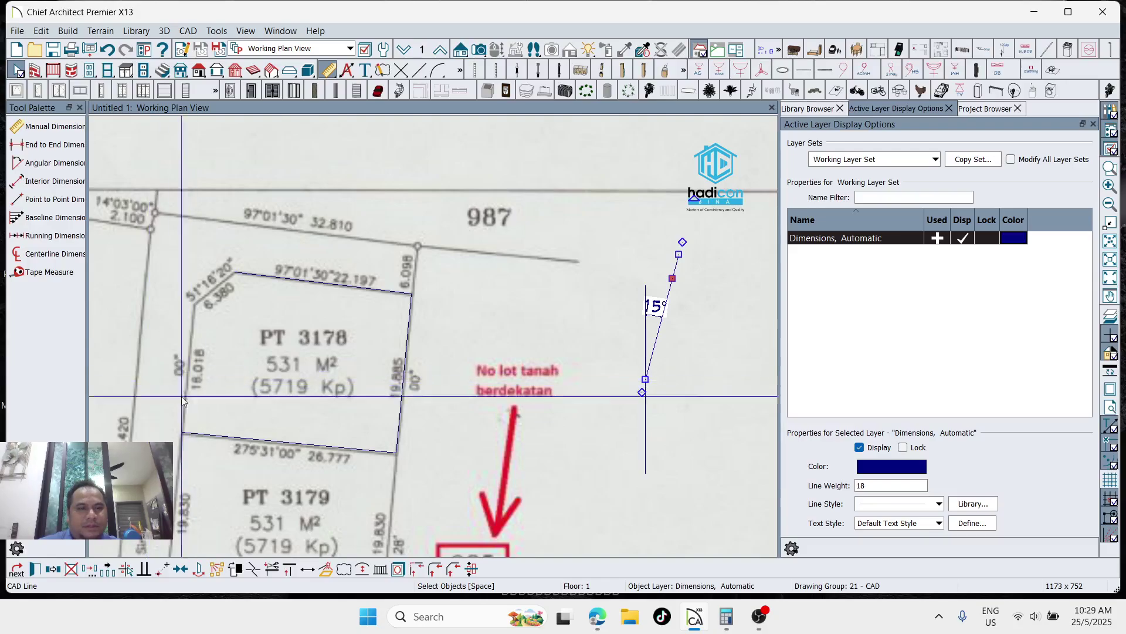
scroll(188, 393, down, 3)
scroll(264, 492, up, 4)
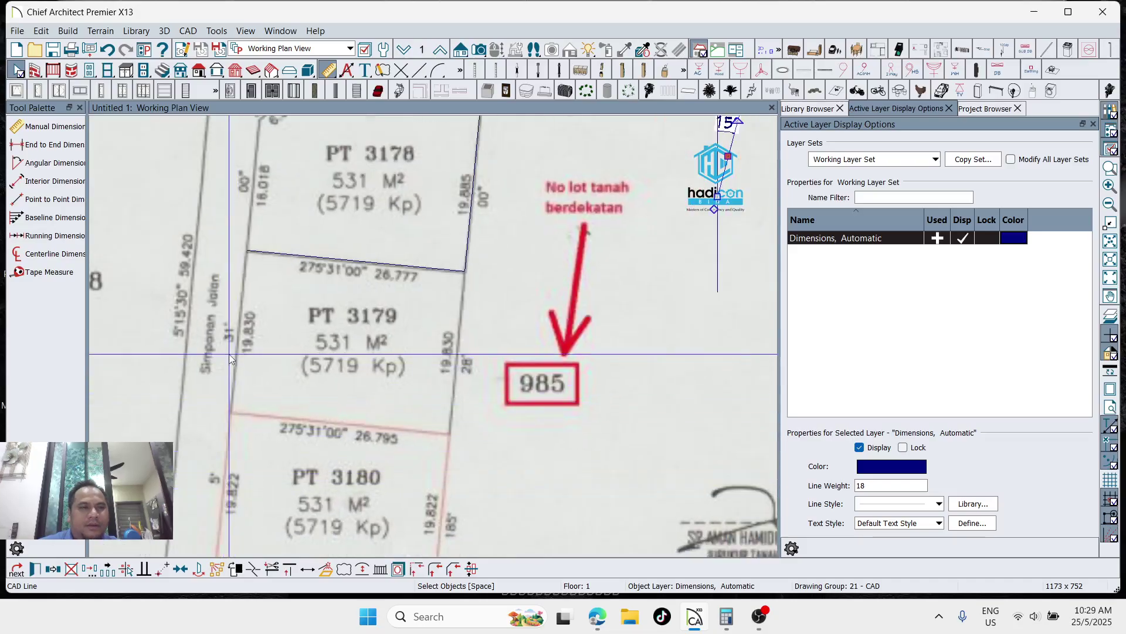
scroll(411, 410, down, 3)
scroll(653, 170, up, 5)
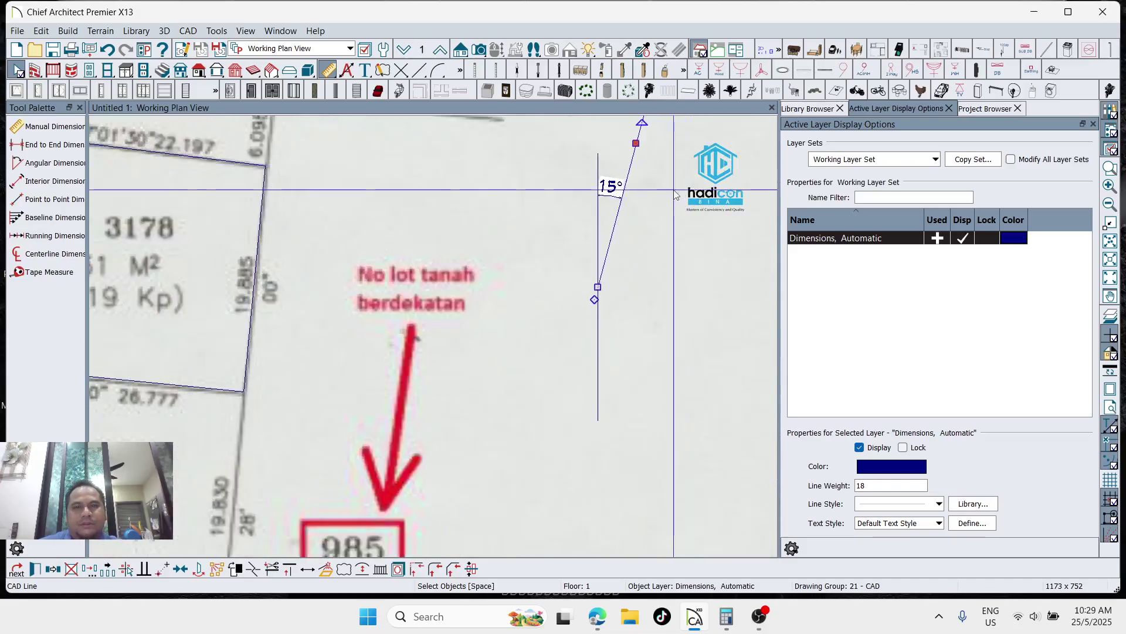
click(610, 186)
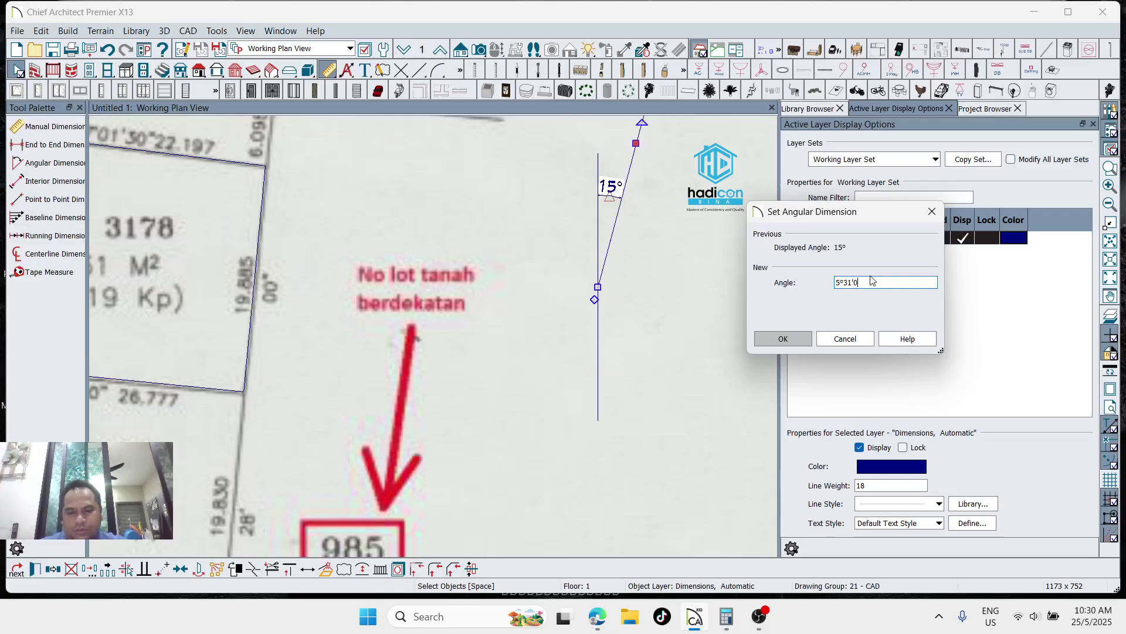
click(805, 342)
scroll(584, 332, down, 1)
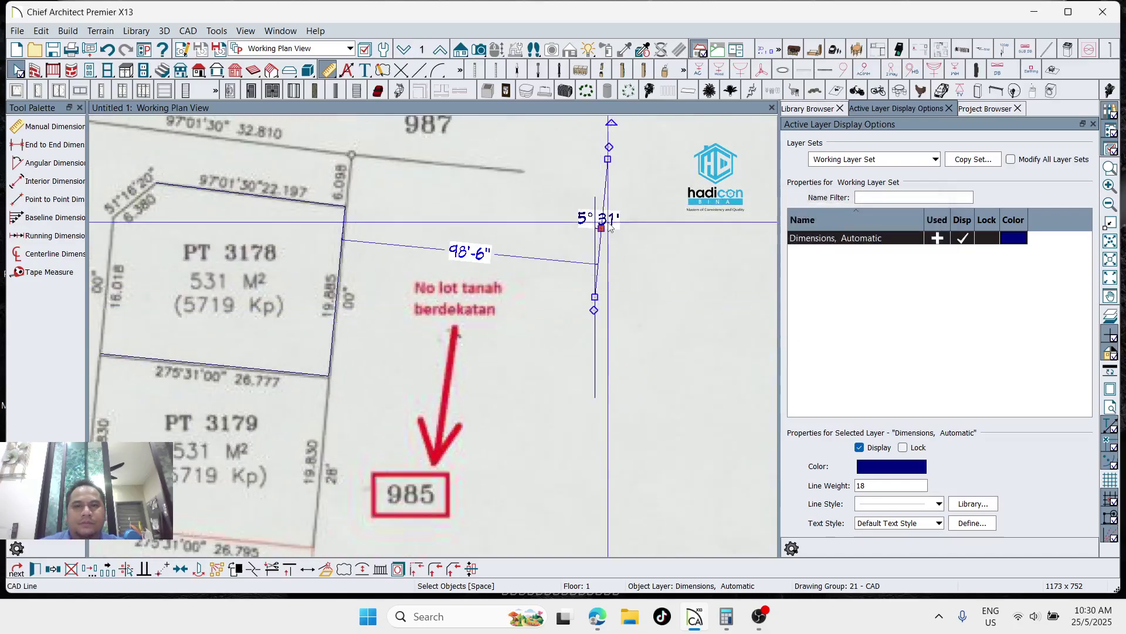
Set the northeast-sloping line's length to 16.018 m with its start point locked
scroll(599, 318, down, 1)
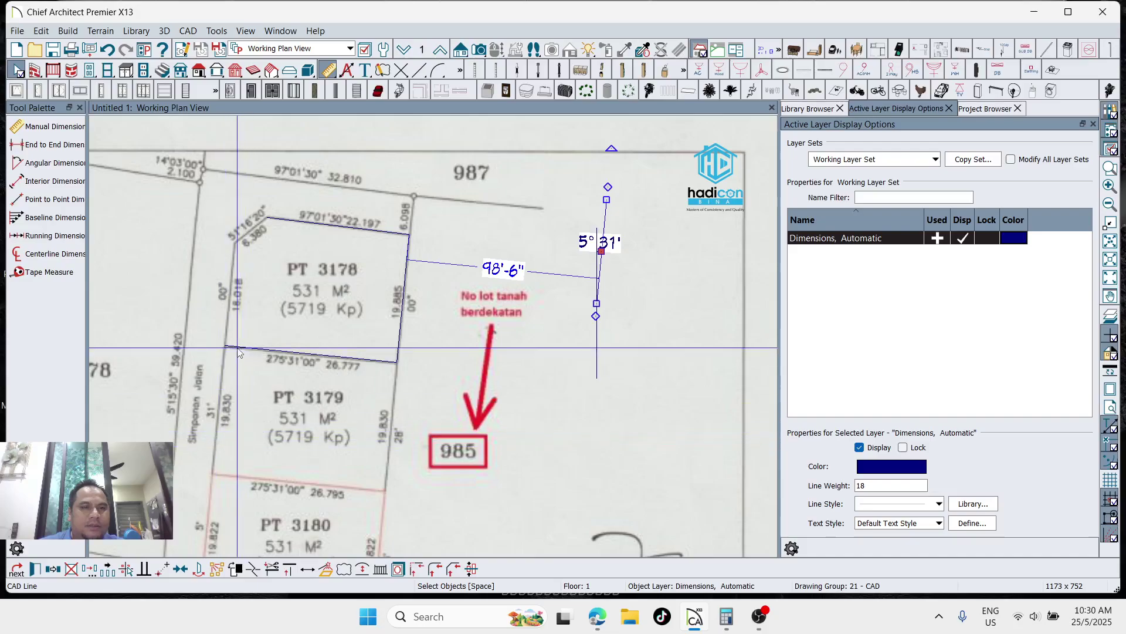
scroll(235, 437, up, 3)
scroll(578, 306, up, 1)
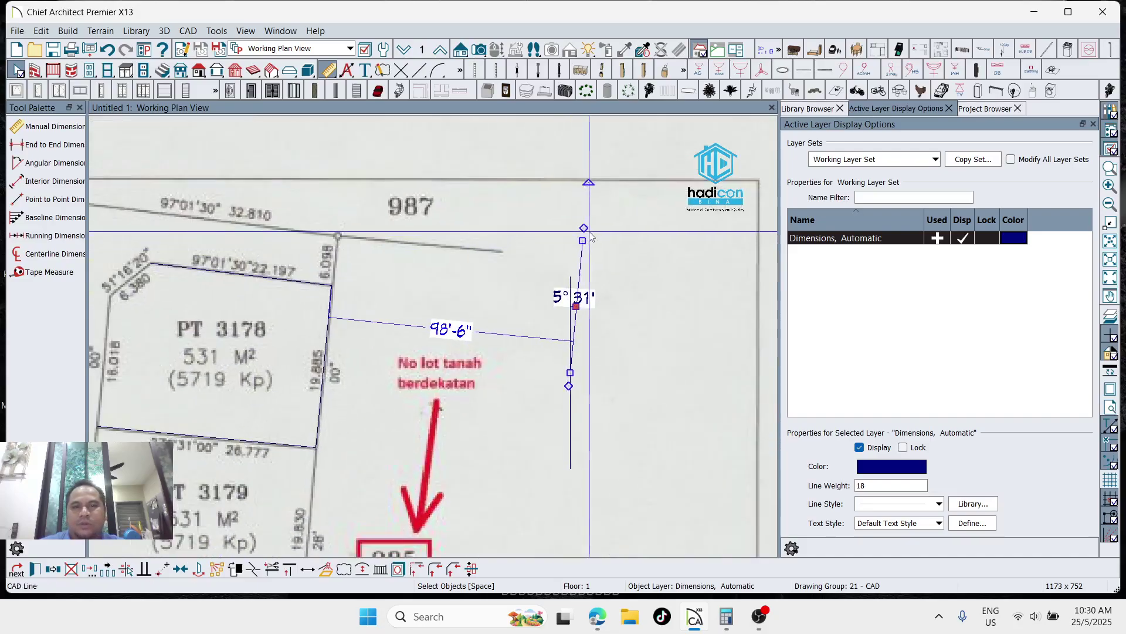
double_click(577, 306)
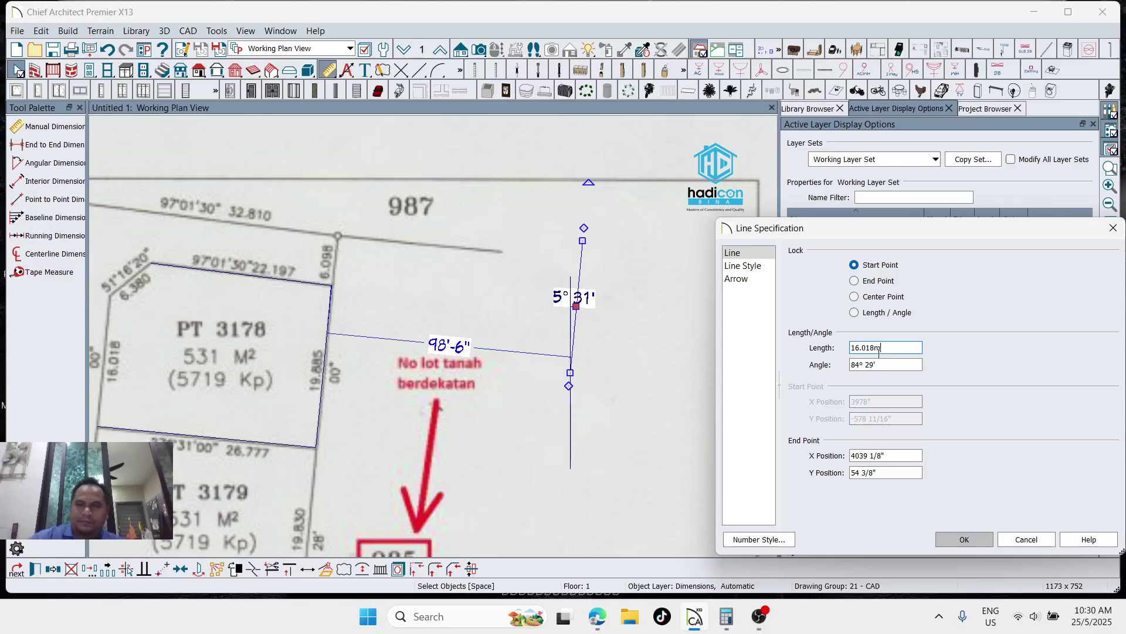
click(965, 539)
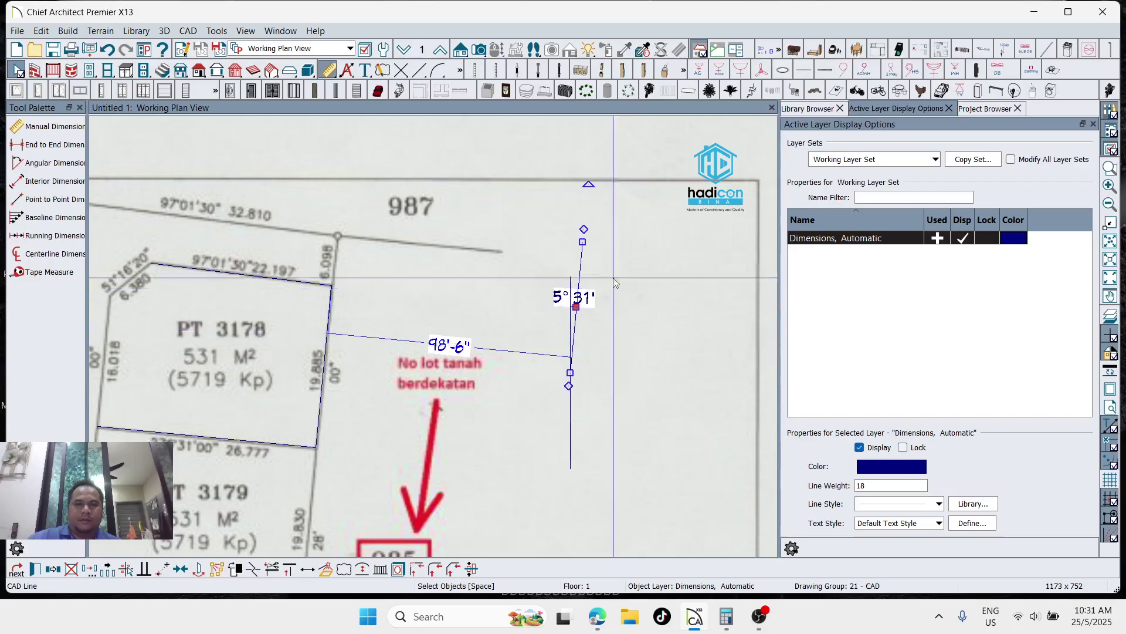
Move the 16.018 m line point to point so its lower end meets the west end of lot PT 3178's 26.777 m boundary line
click(581, 269)
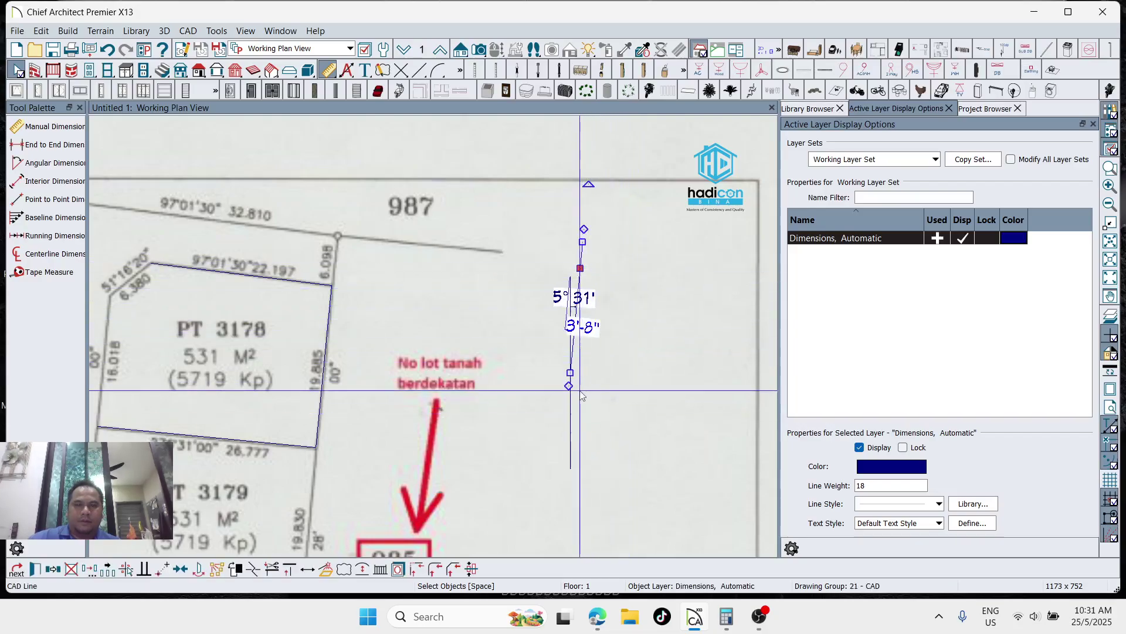
key(Escape)
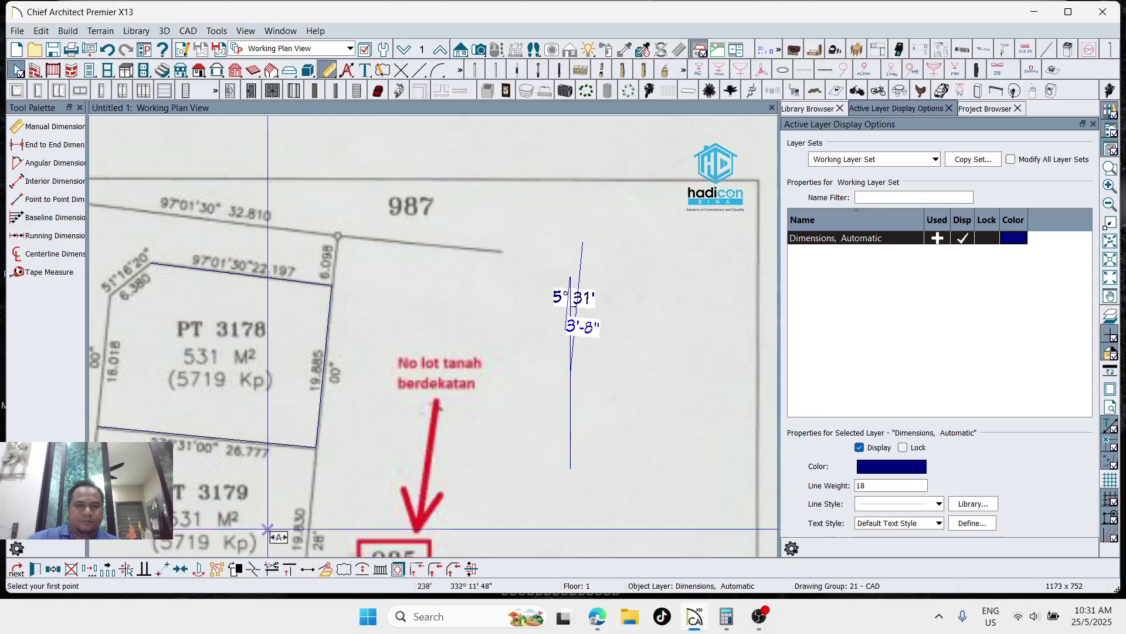
click(570, 373)
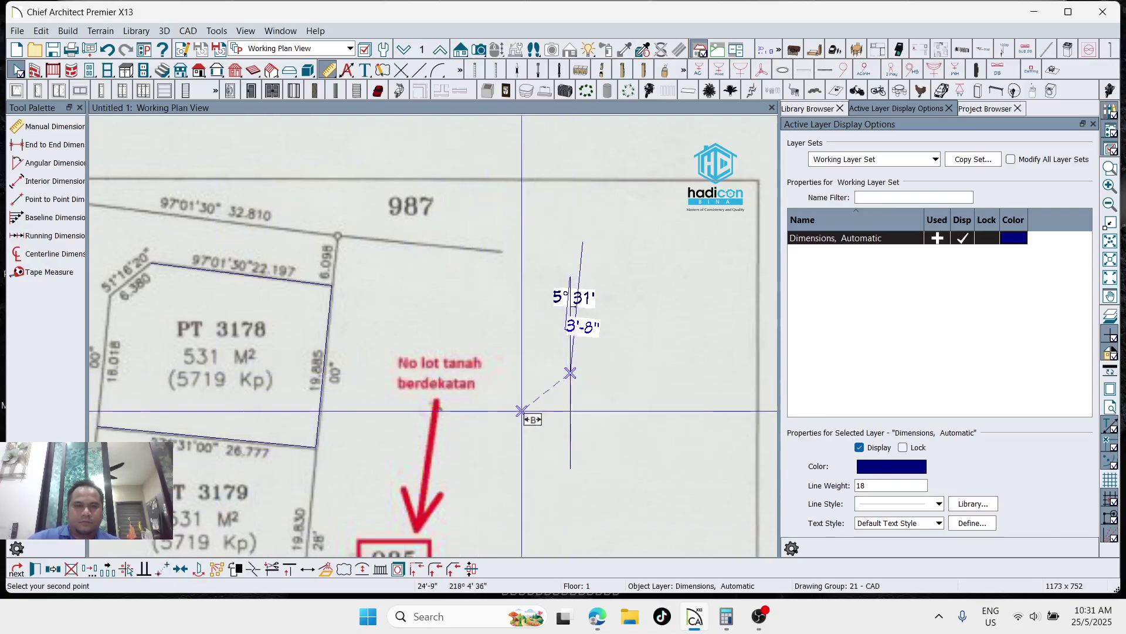
scroll(224, 347, down, 1)
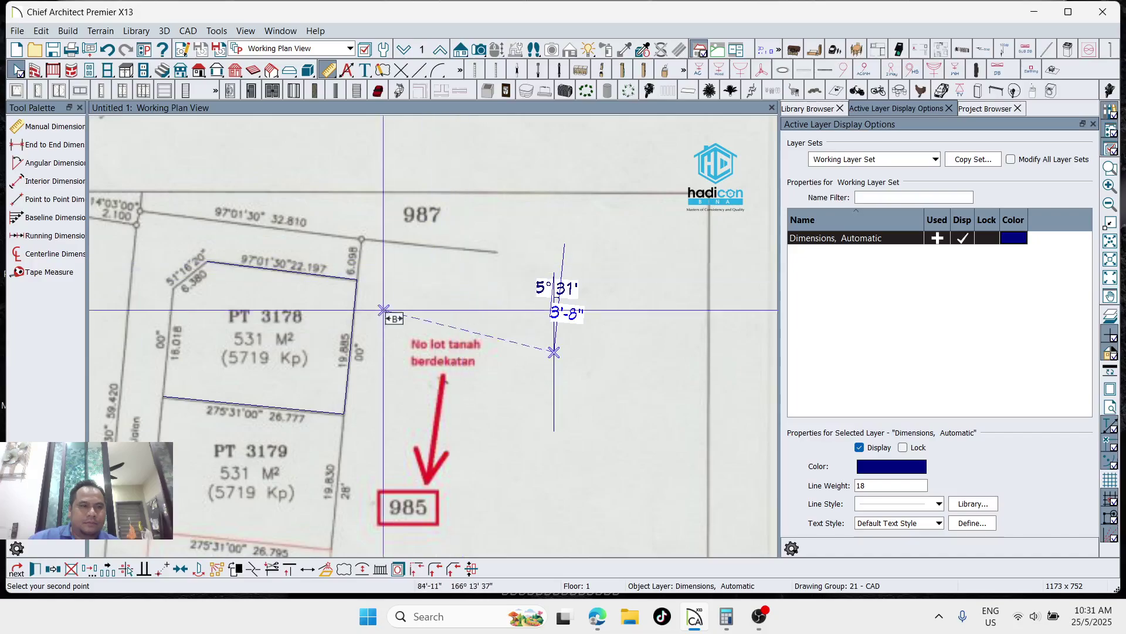
scroll(180, 379, up, 2)
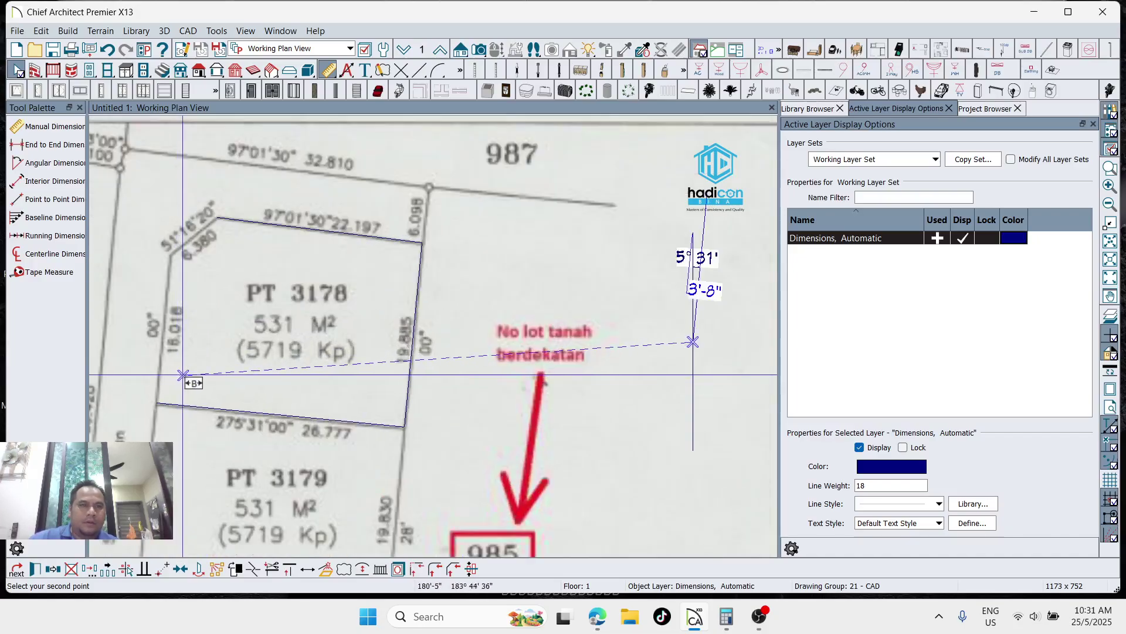
click(156, 403)
click(273, 458)
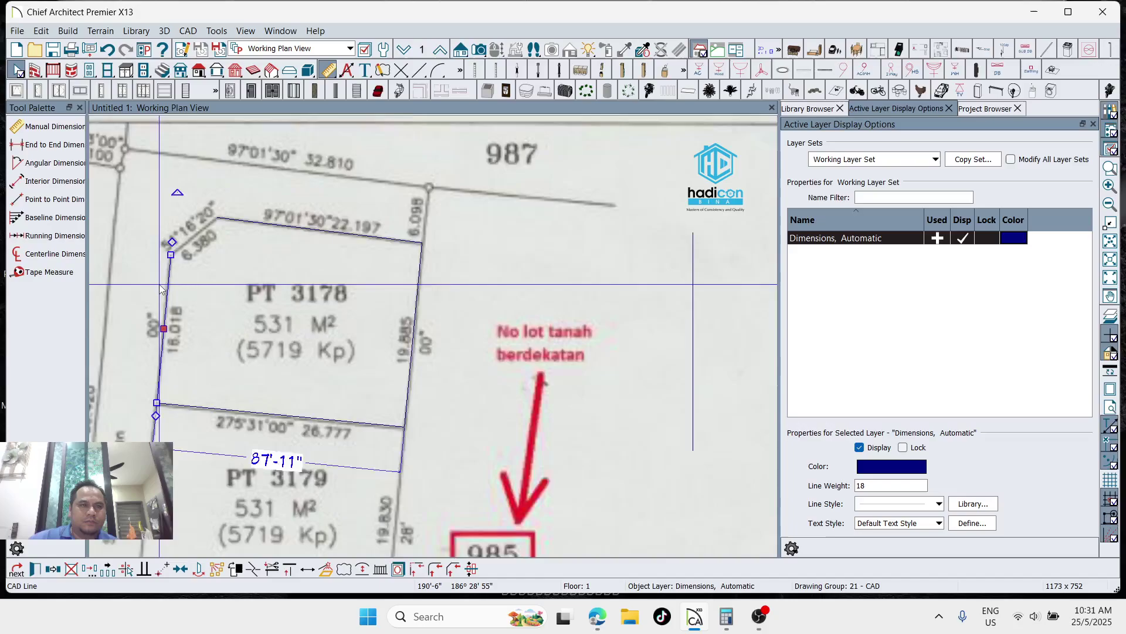
scroll(156, 282, up, 1)
key(Delete)
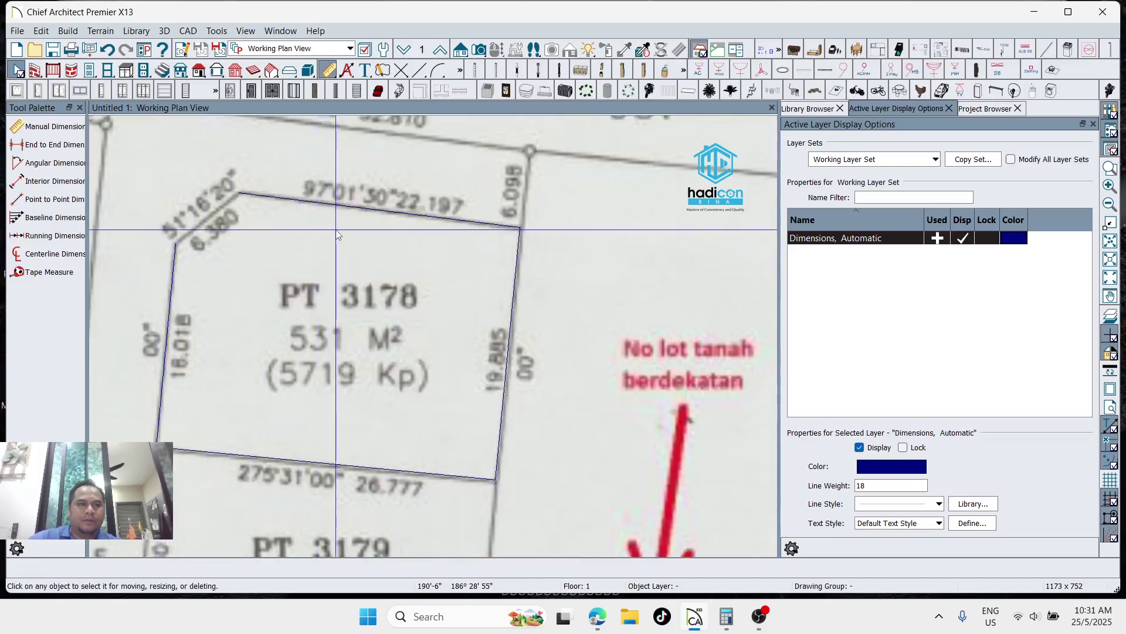
Draw a northeast-sloping line about 34' long at about 60° from the middle of the vertical reference line
scroll(256, 250, down, 1)
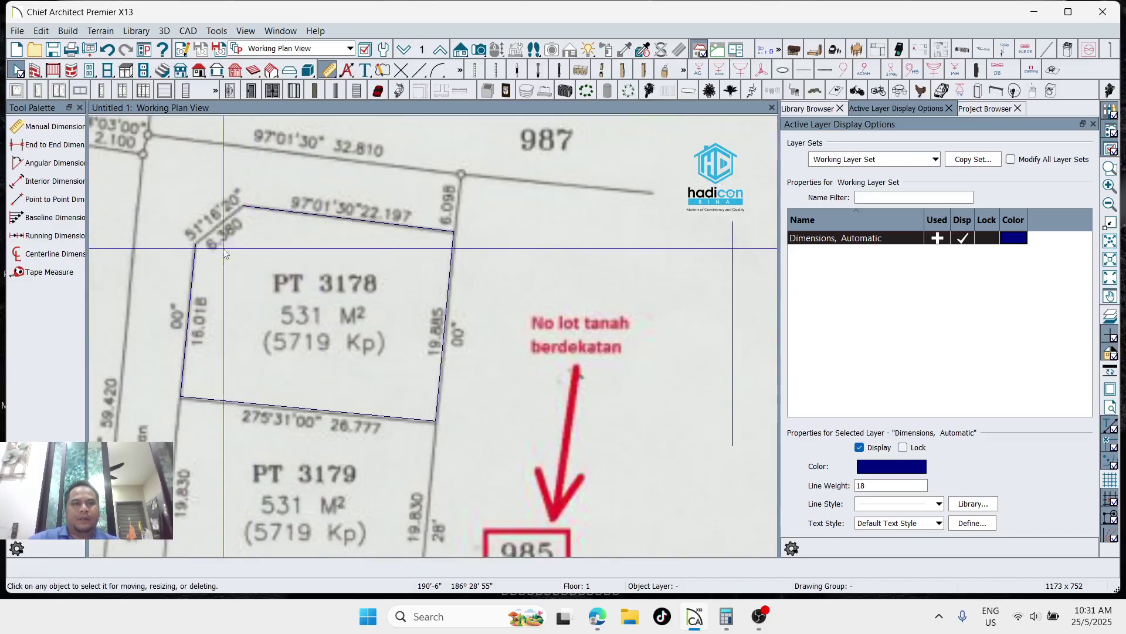
click(279, 209)
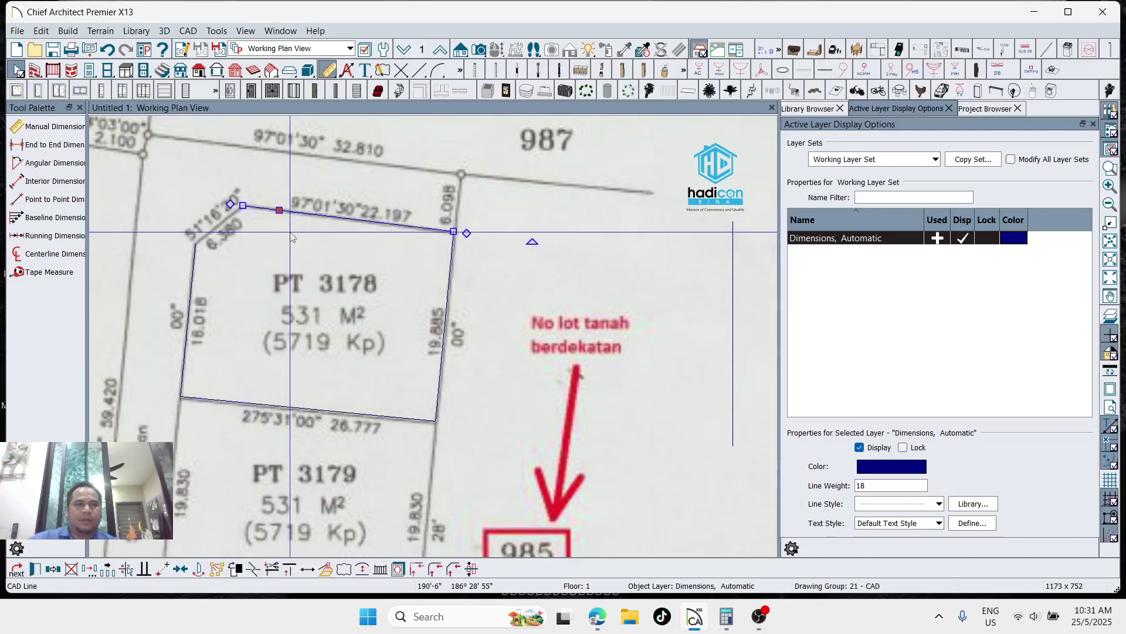
click(242, 231)
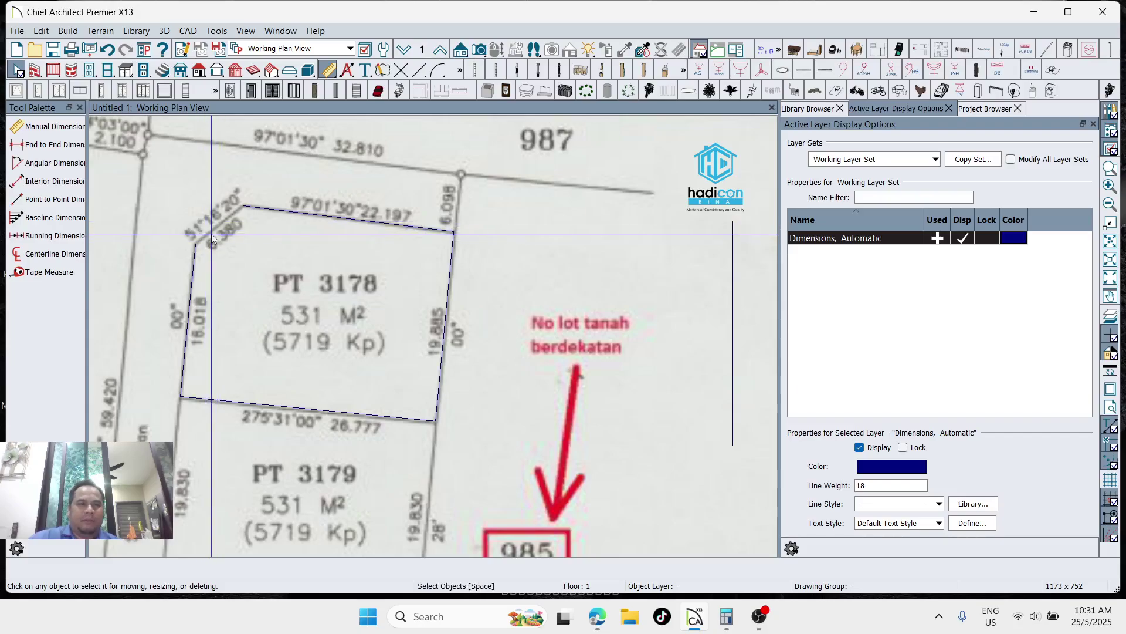
scroll(237, 298, down, 1)
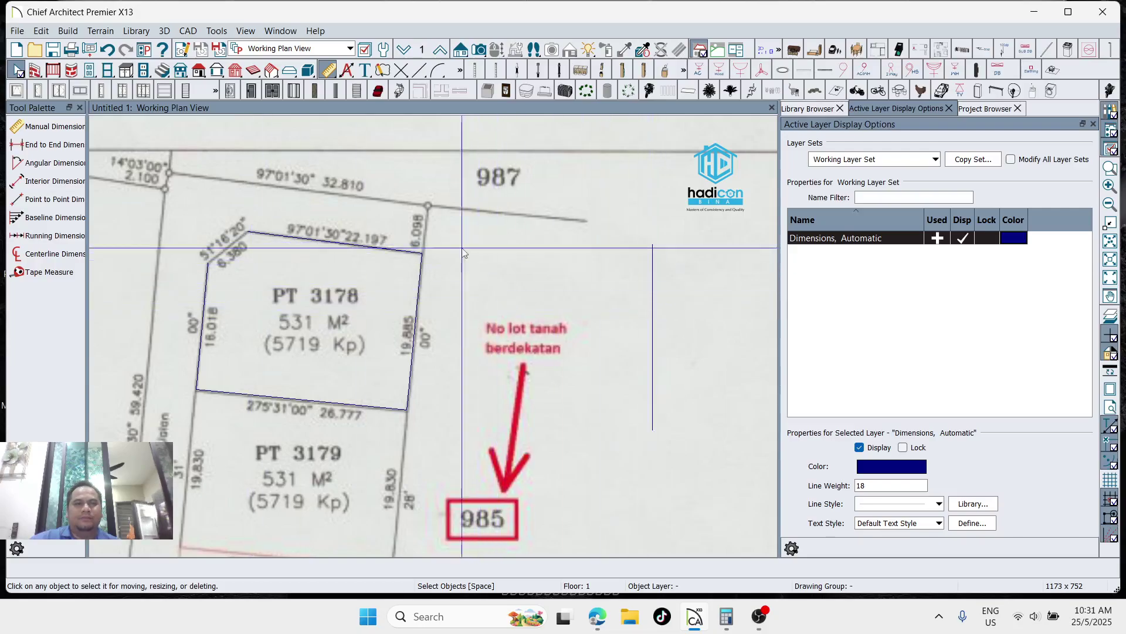
click(422, 75)
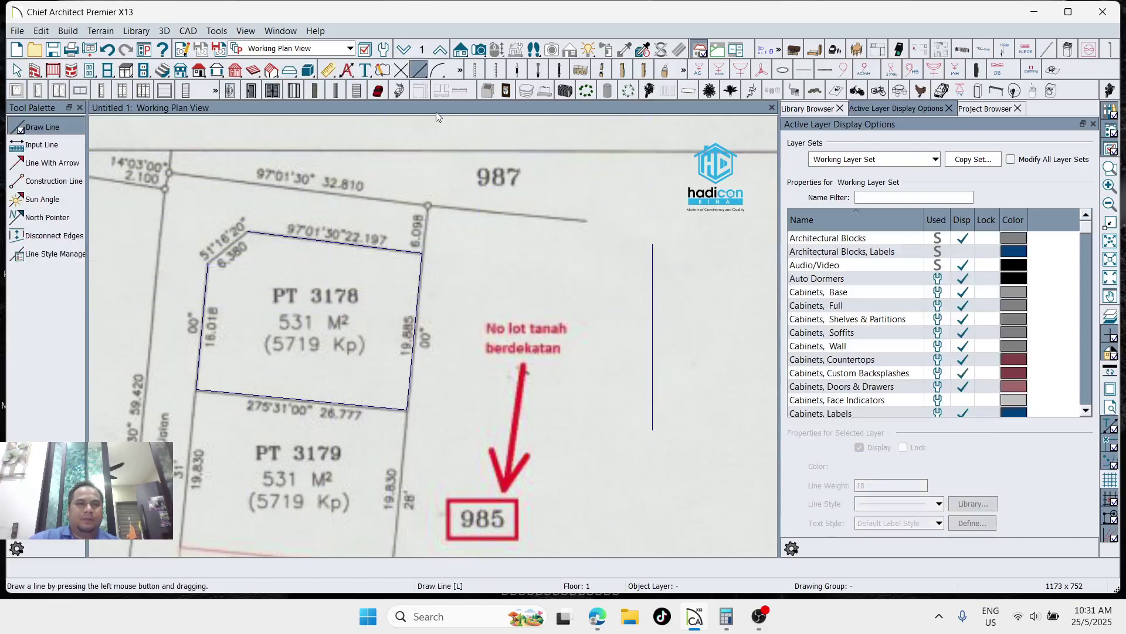
drag(664, 332, 695, 267)
scroll(695, 269, up, 1)
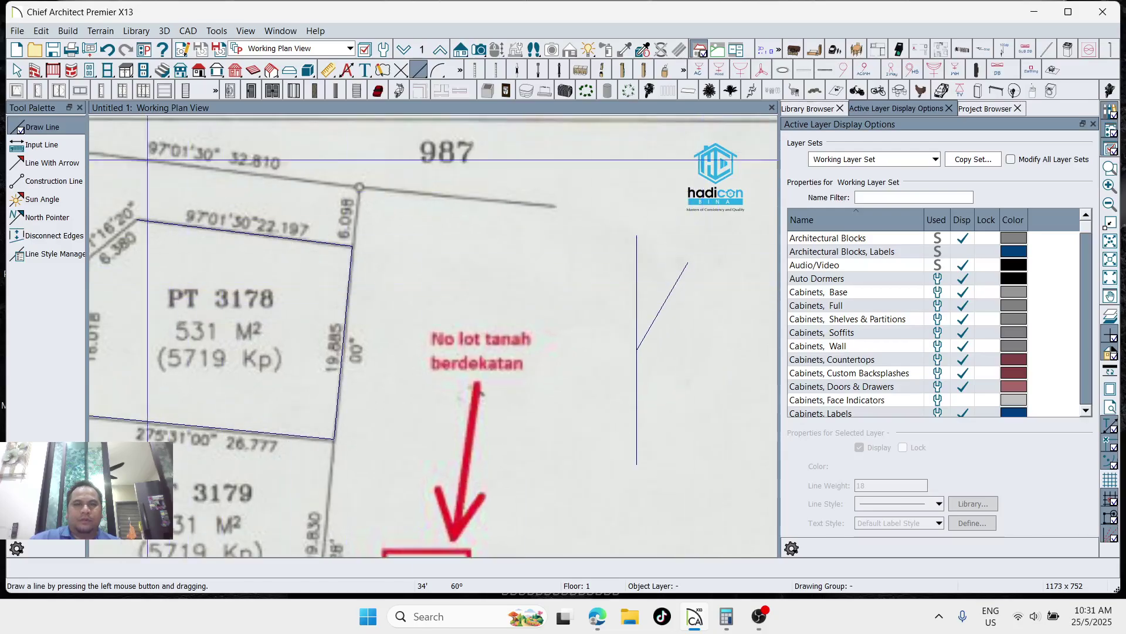
Add an angular dimension between the vertical reference line's upper part and the newly drawn sloping line
click(328, 70)
click(53, 163)
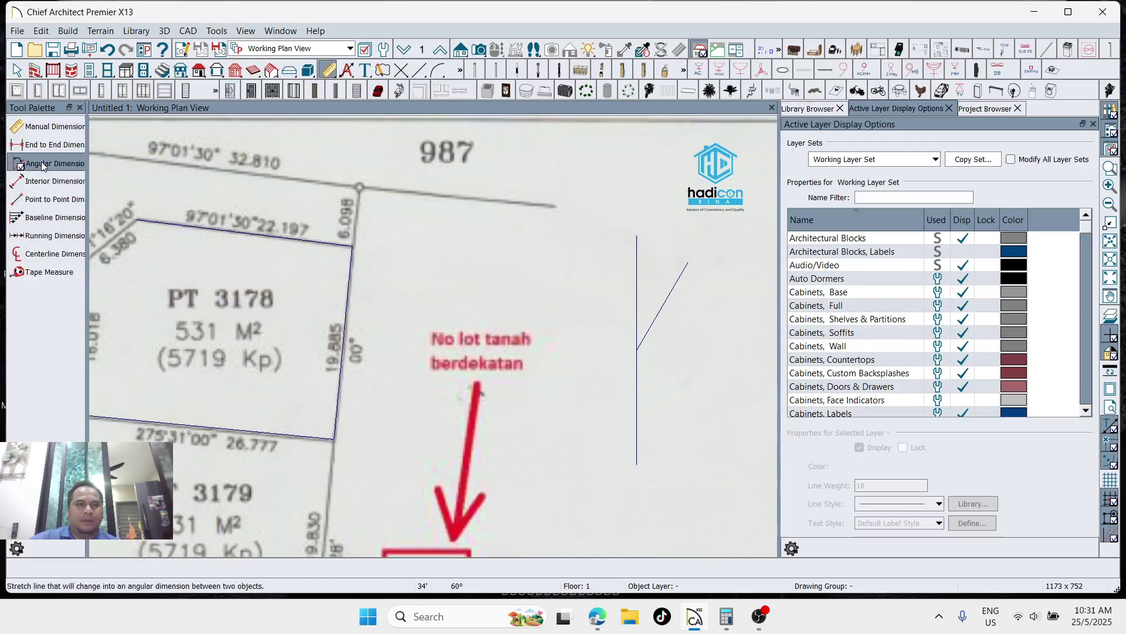
scroll(636, 289, down, 1)
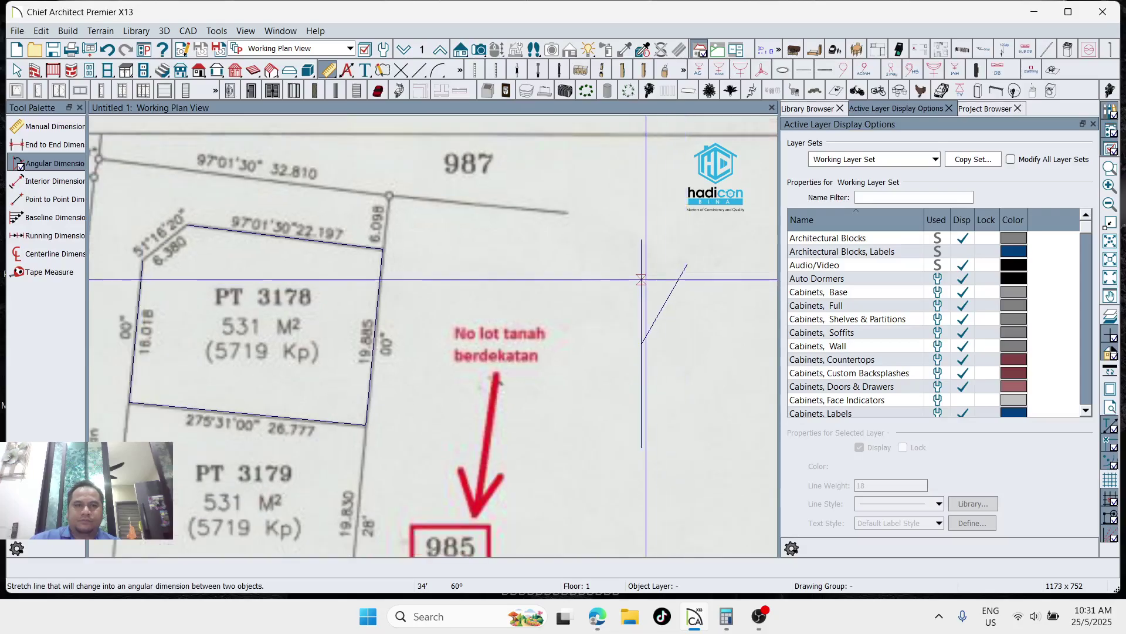
drag(641, 287, 662, 296)
Set the new sloping line's angle from the vertical reference line to 51°16'20"
click(661, 292)
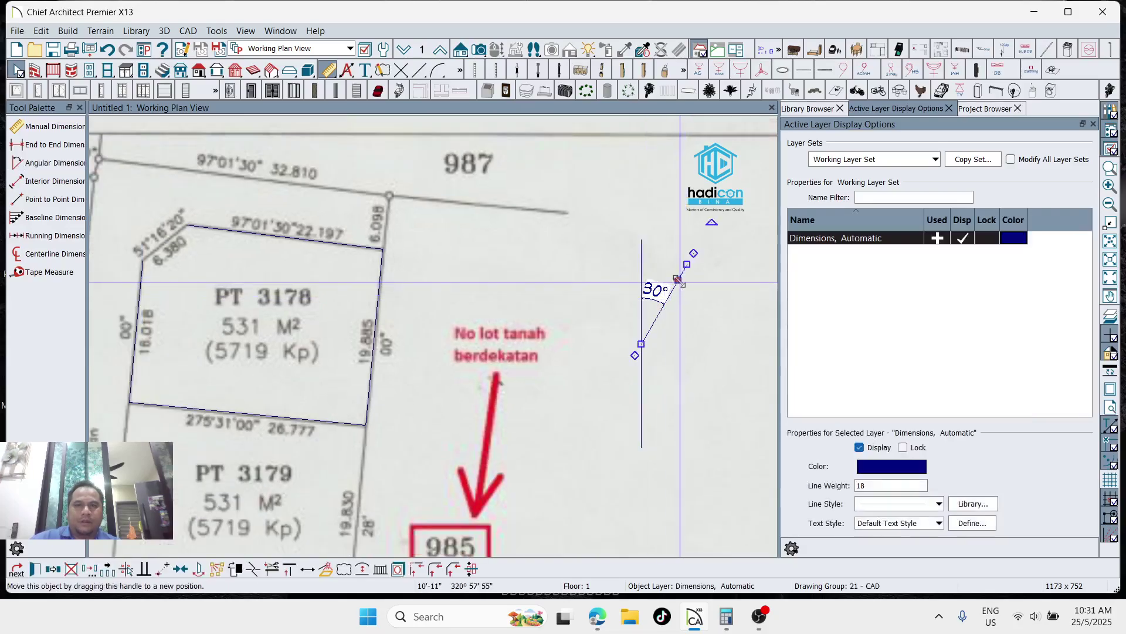
click(662, 292)
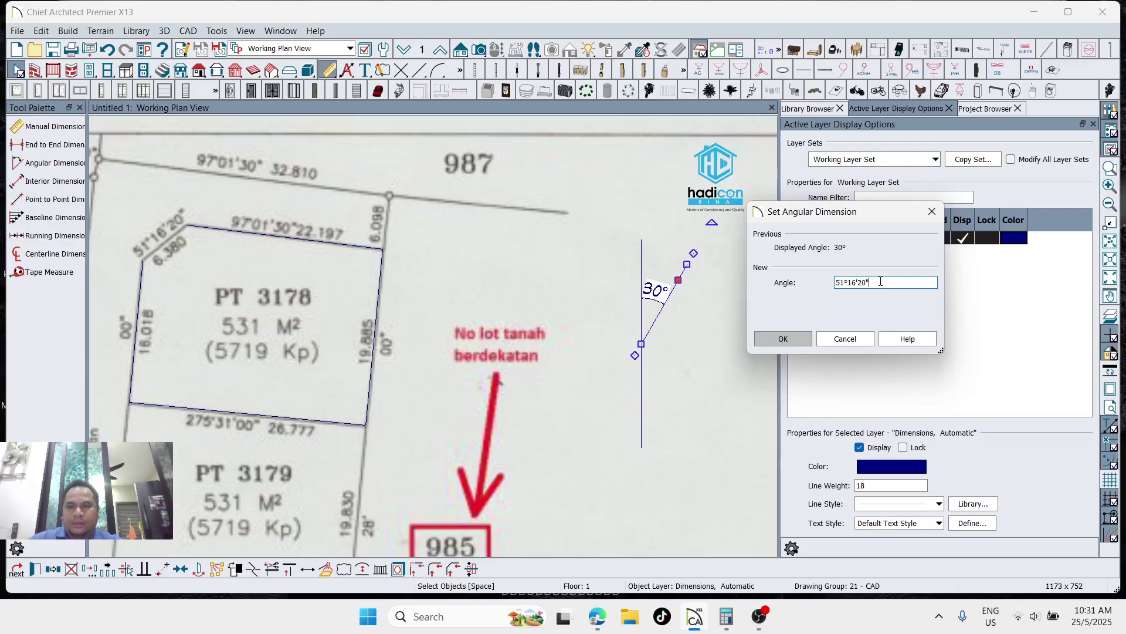
click(791, 336)
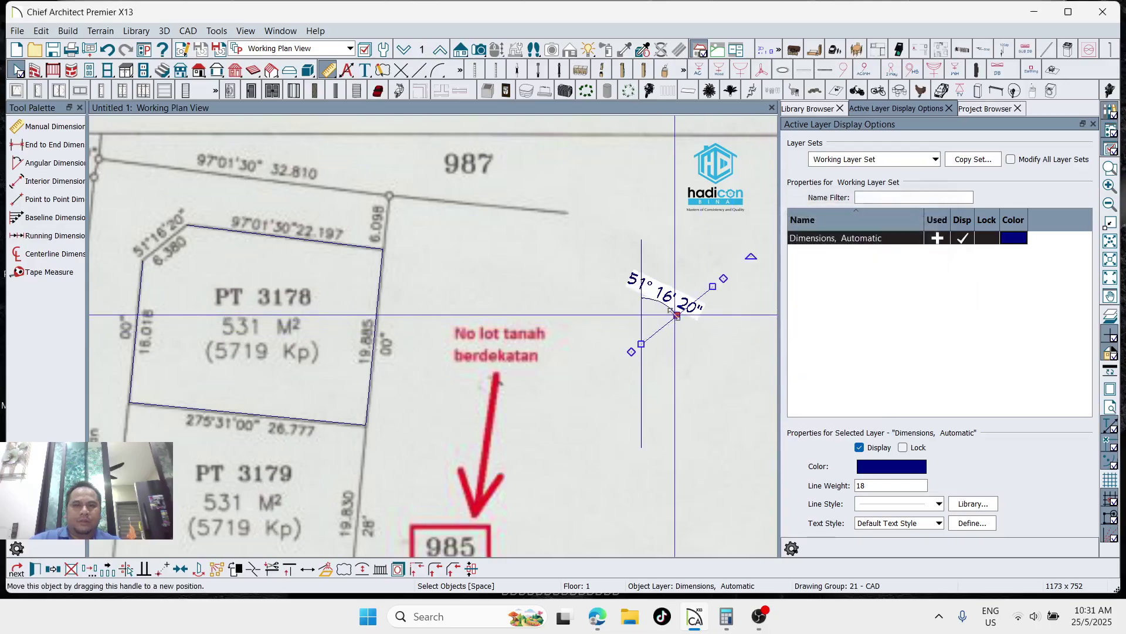
Set the new sloping line's length to 6.38 m with its start point locked
click(660, 329)
double_click(660, 330)
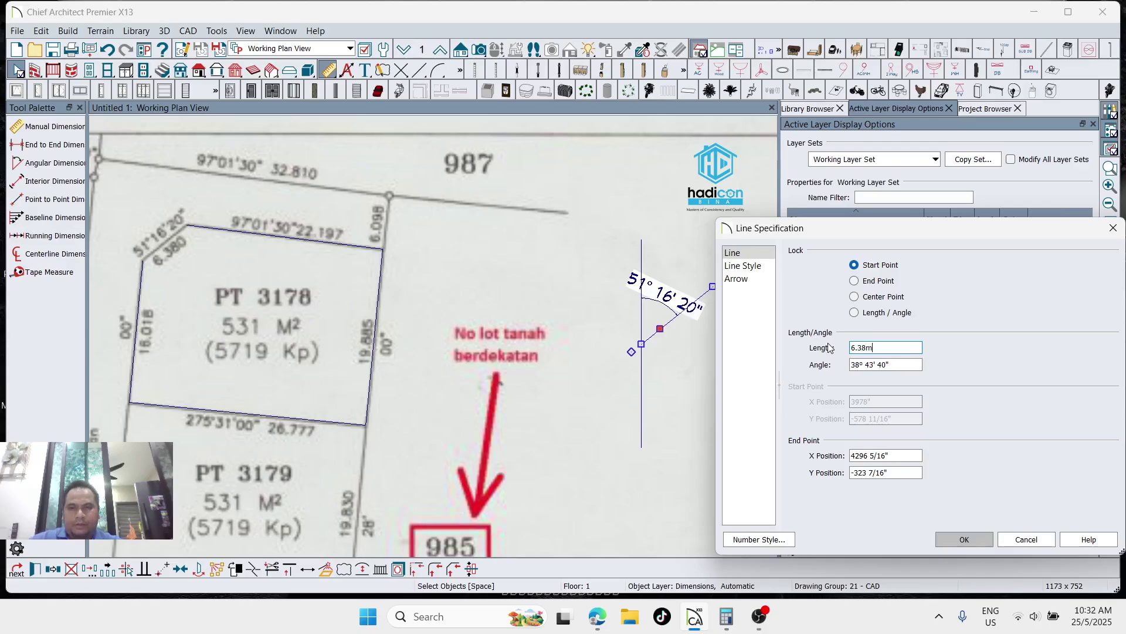
click(963, 539)
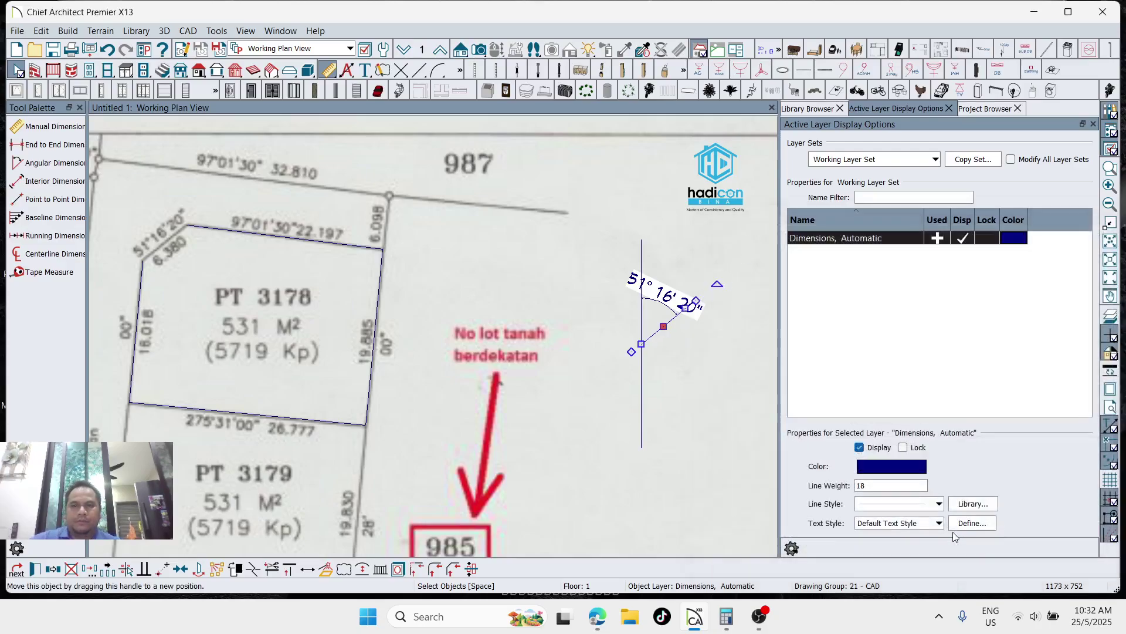
click(607, 398)
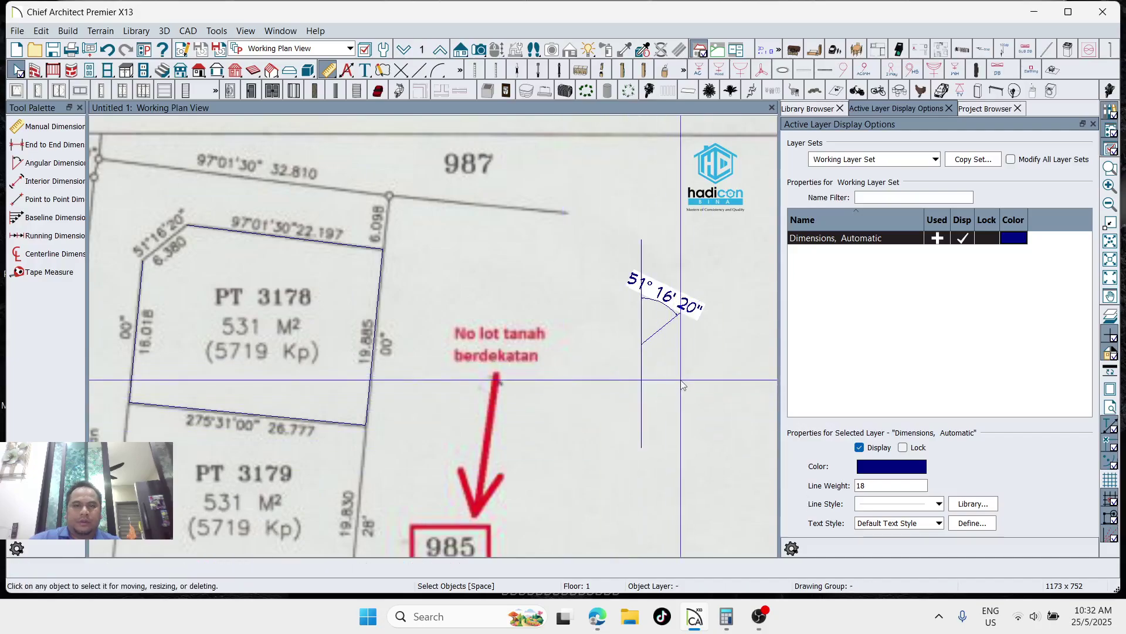
Move the 6.38 m line point to point so its lower end meets the upper end of lot PT 3178's 16.018 m line
click(660, 331)
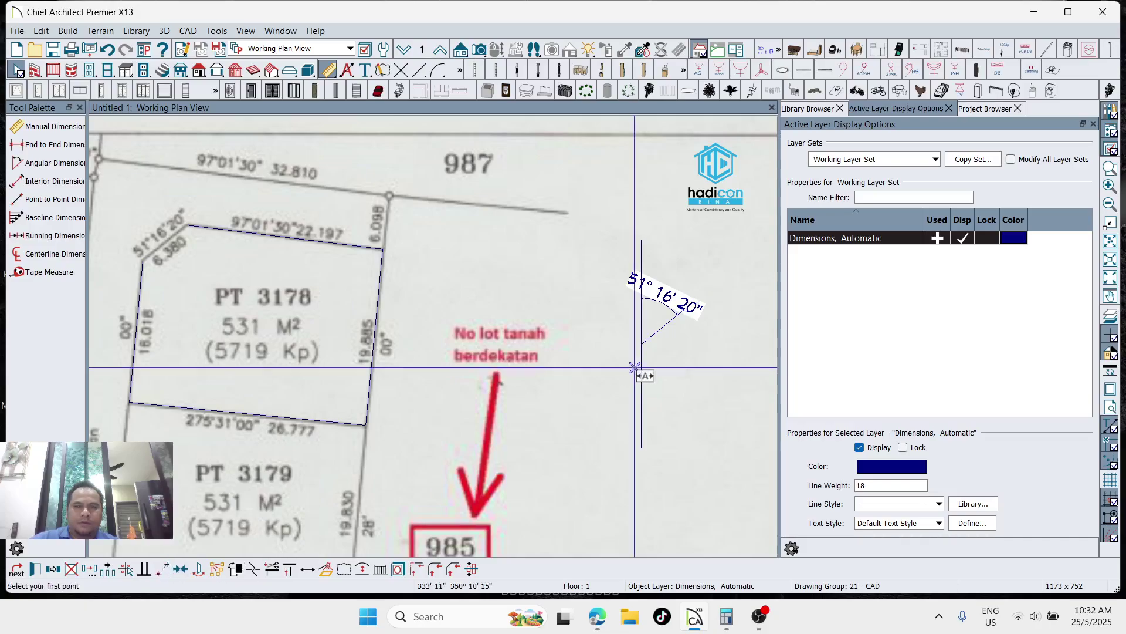
click(641, 344)
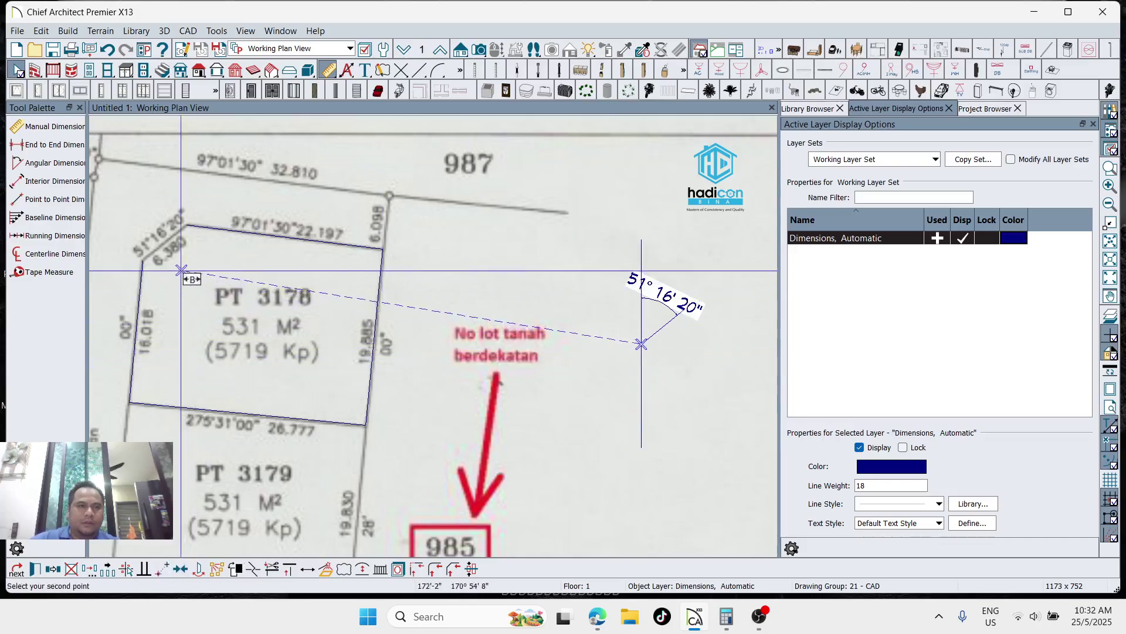
click(142, 260)
middle_drag(371, 239, 458, 258)
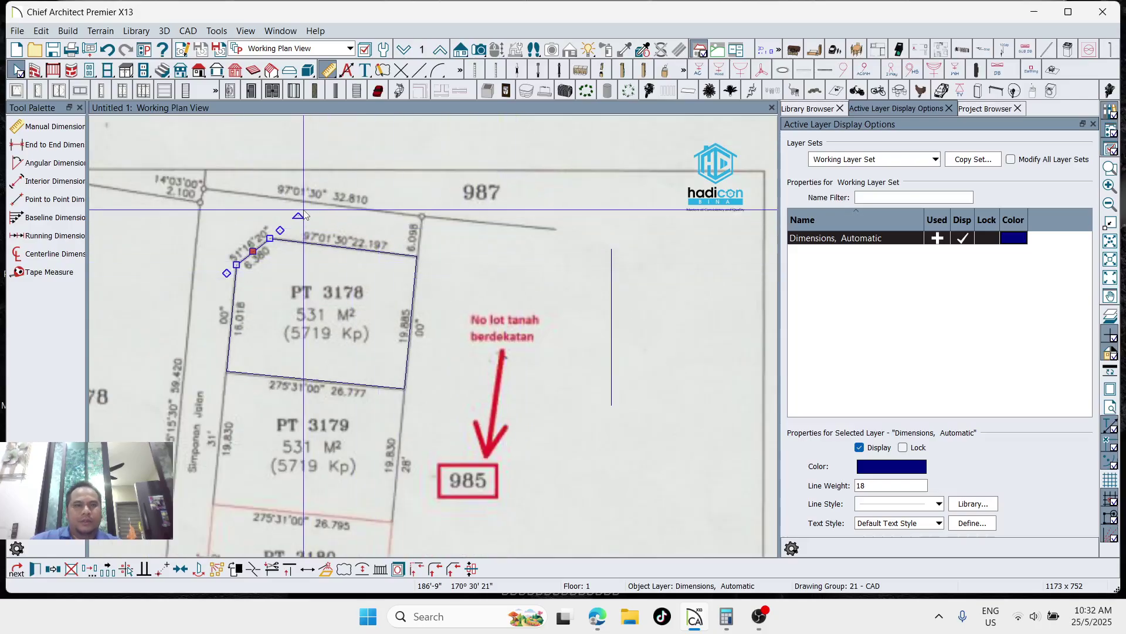
key(Escape)
Examine how the 6.380 m line fits the scanned plan and meets its neighbours at lot PT 3178's northwest corner
scroll(205, 232, down, 1)
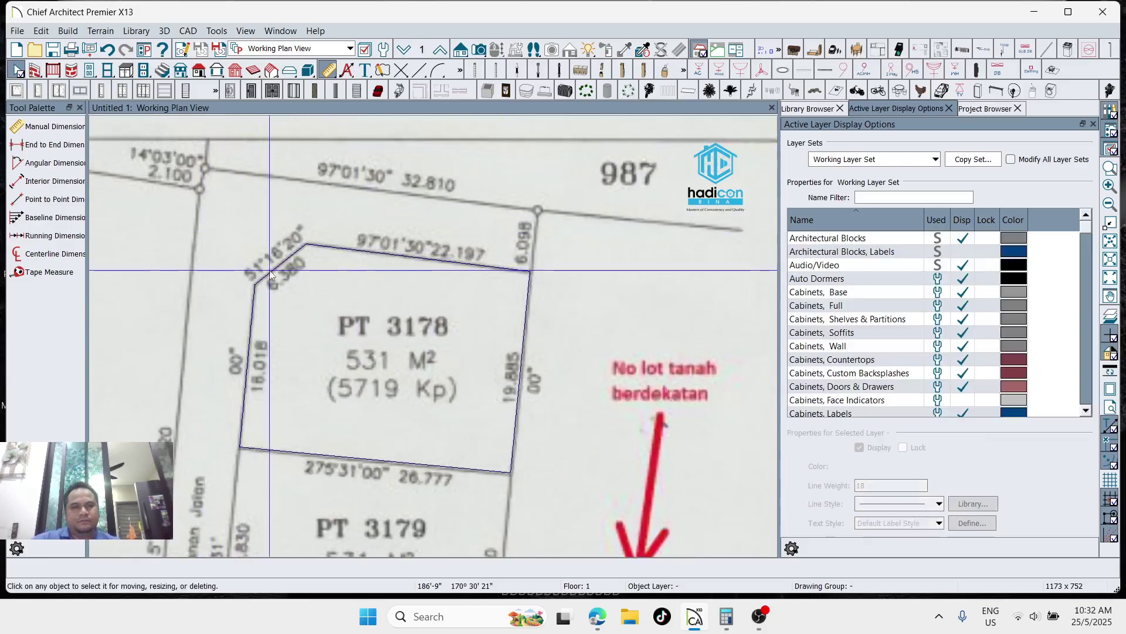
scroll(273, 269, up, 3)
scroll(276, 270, up, 2)
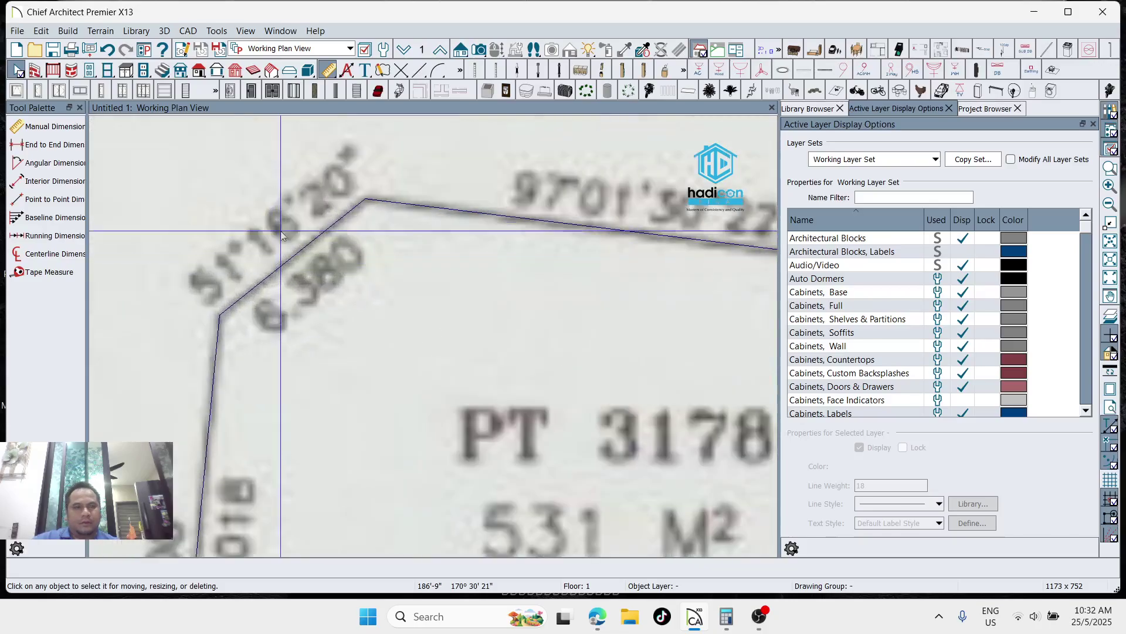
scroll(276, 269, up, 1)
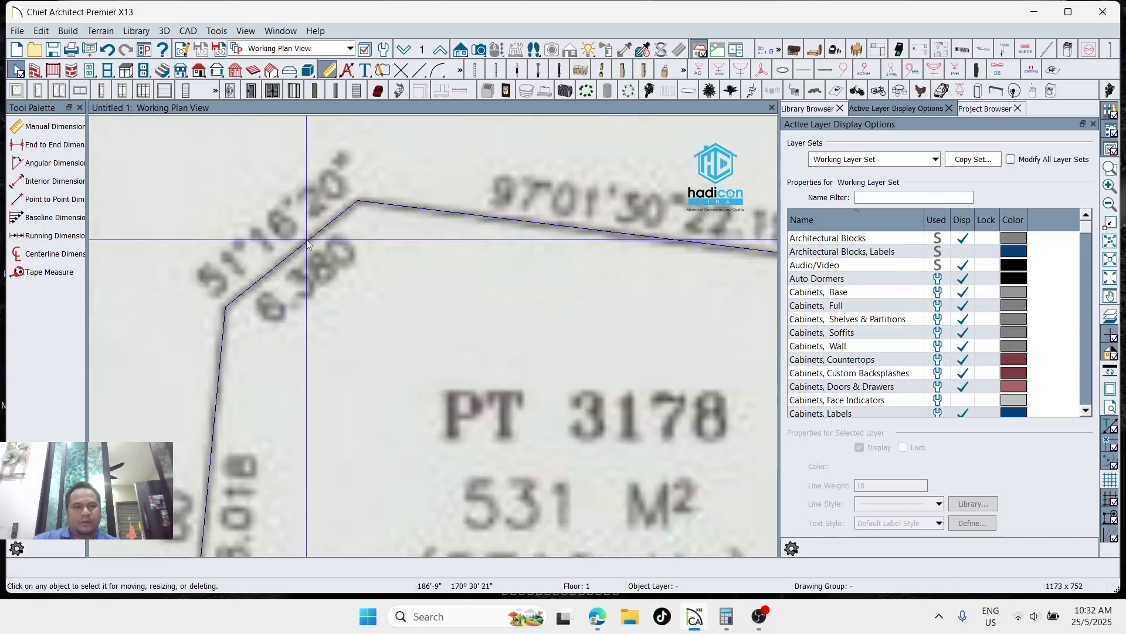
click(305, 241)
scroll(265, 198, down, 2)
scroll(265, 198, down, 1)
Try to extend lot PT 3178's 22.197 m and 19.885 m boundary lines to meet at the northeast corner
click(382, 207)
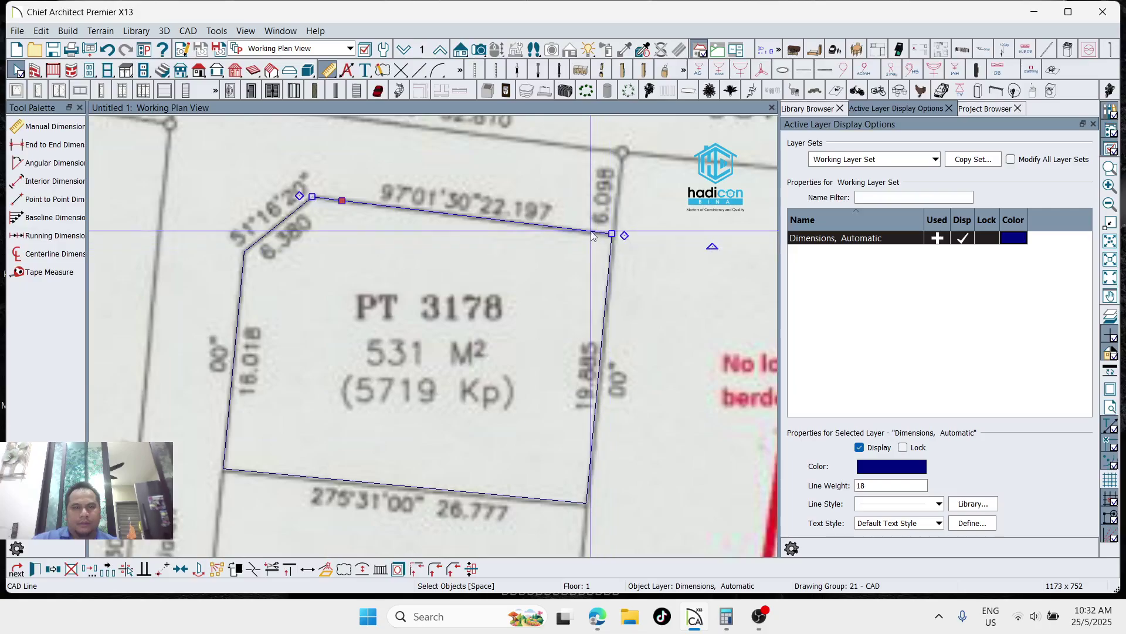
click(609, 258)
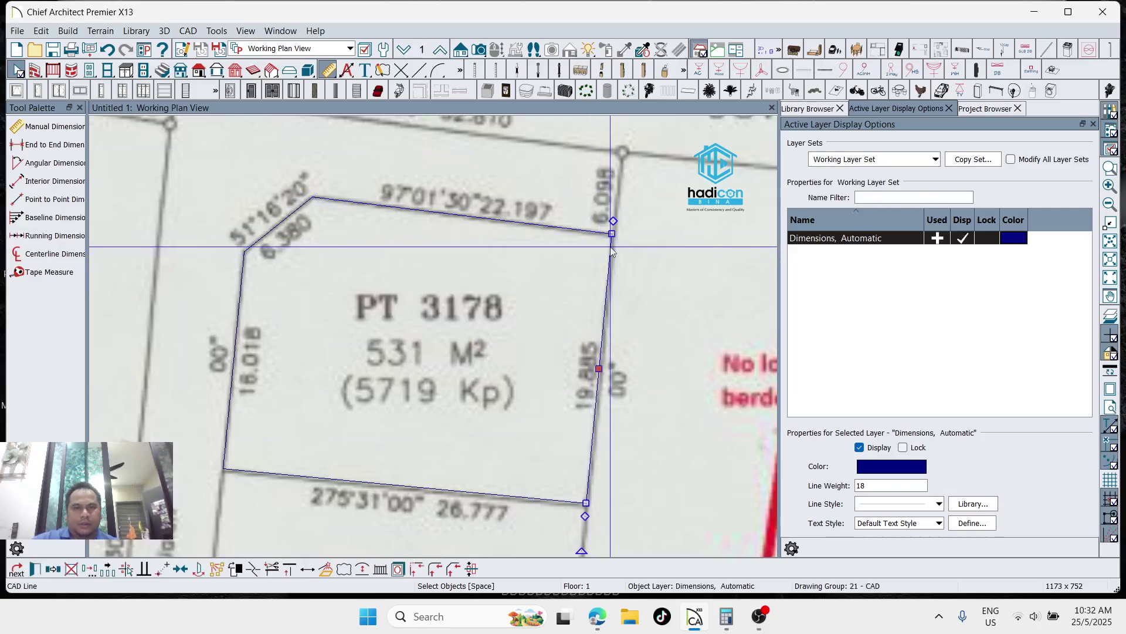
click(284, 569)
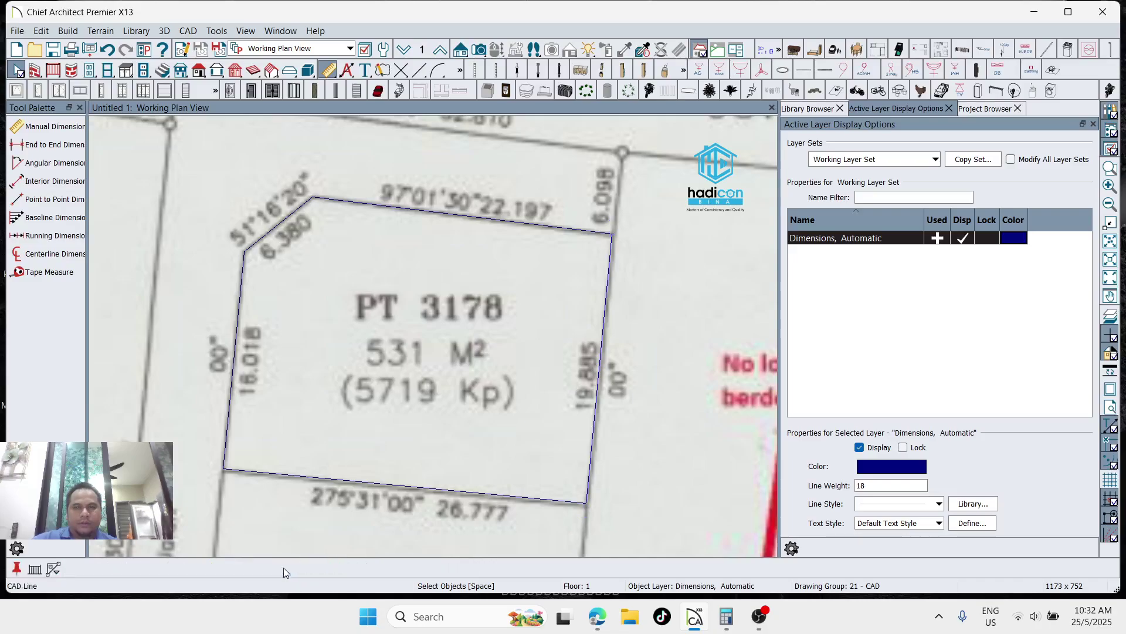
click(610, 248)
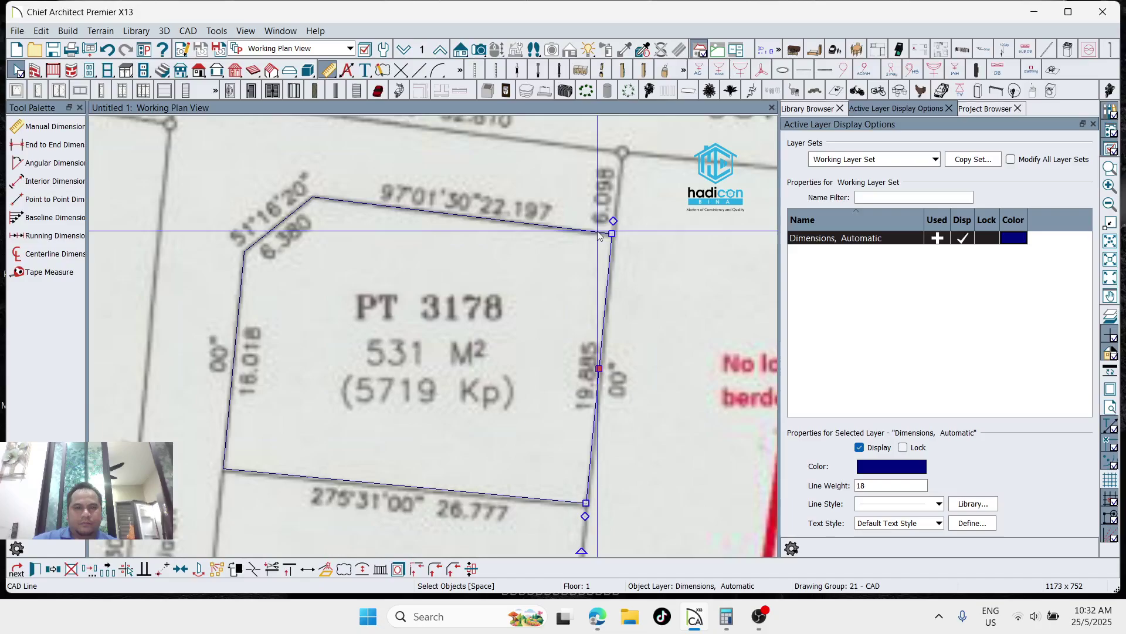
click(591, 231)
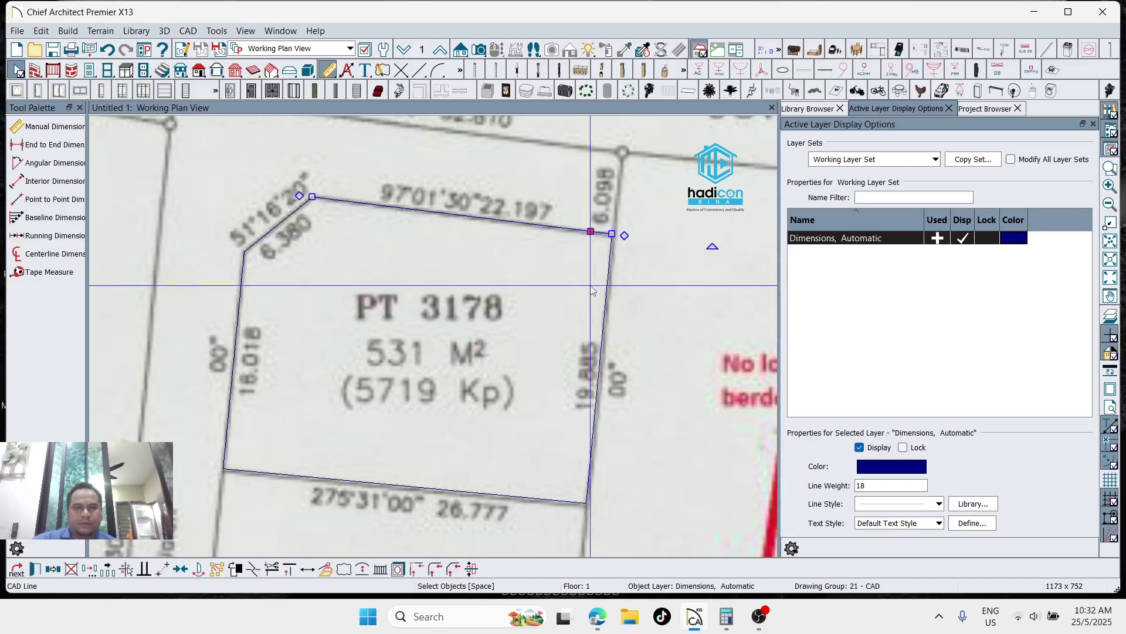
click(517, 222)
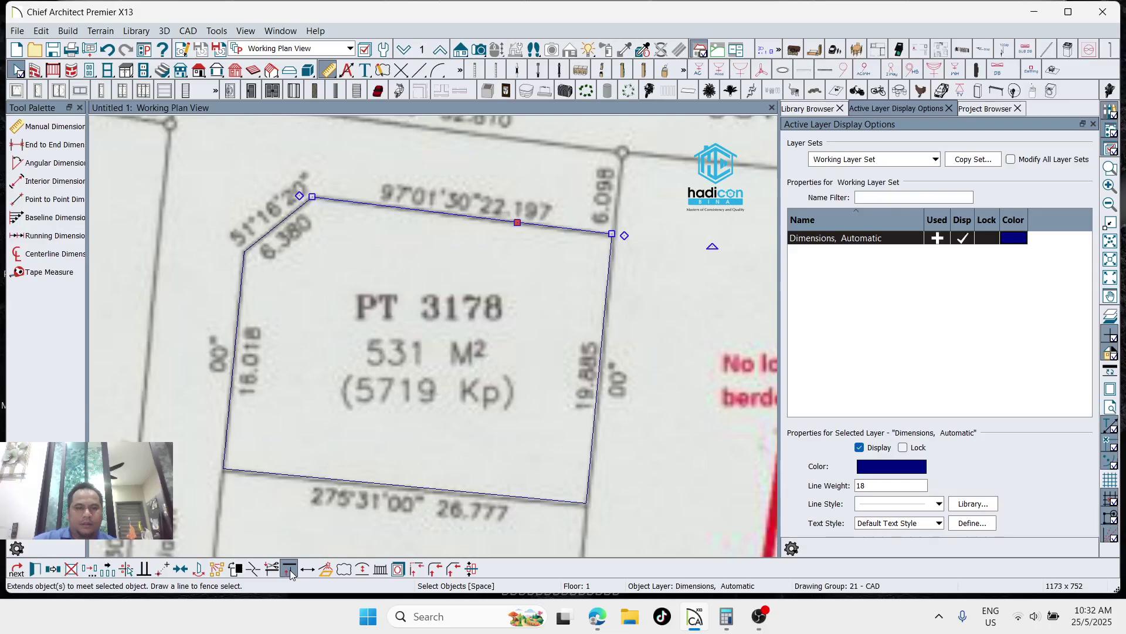
key(Escape)
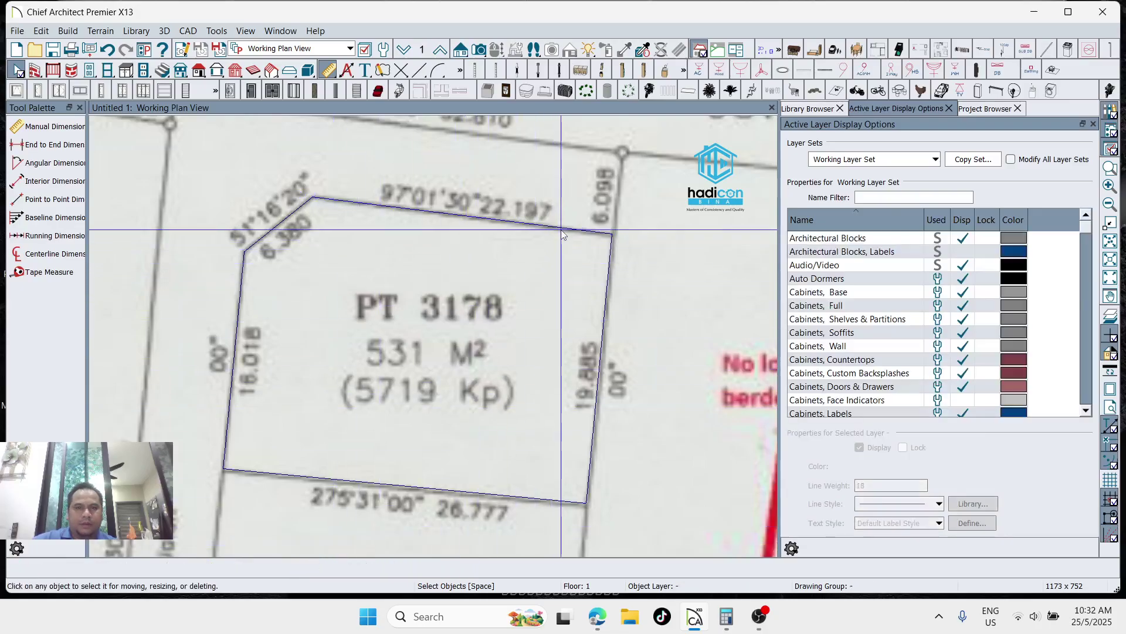
Join lot PT 3178's 26.777 m, 16.018 m and 6.380 m boundary lines into one polyline with the Extend tool
click(561, 228)
click(610, 262)
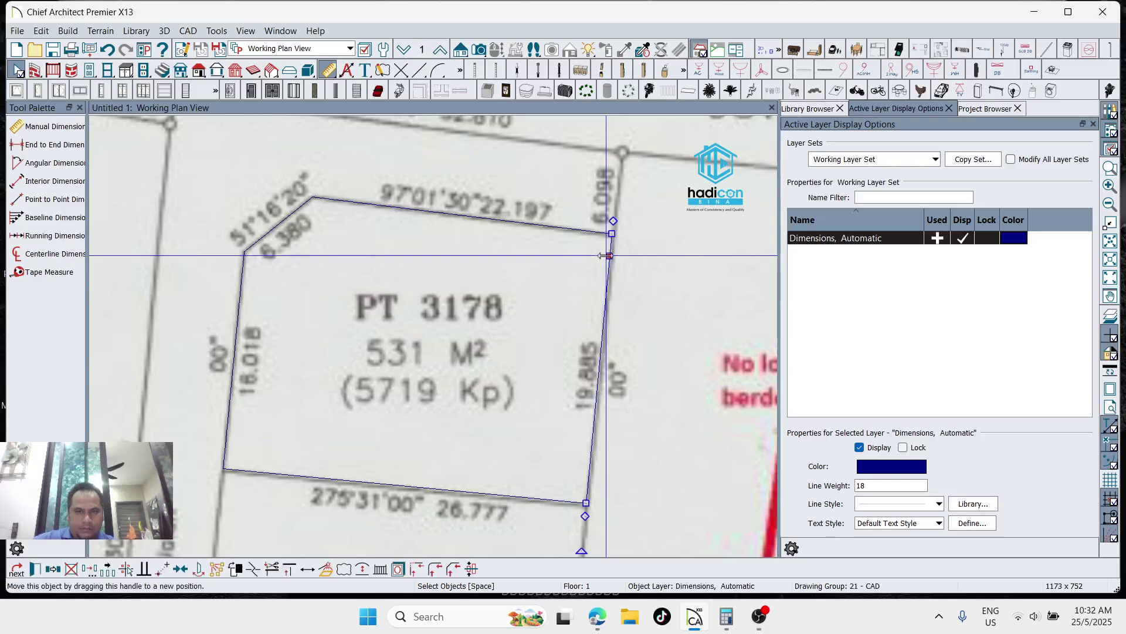
click(580, 500)
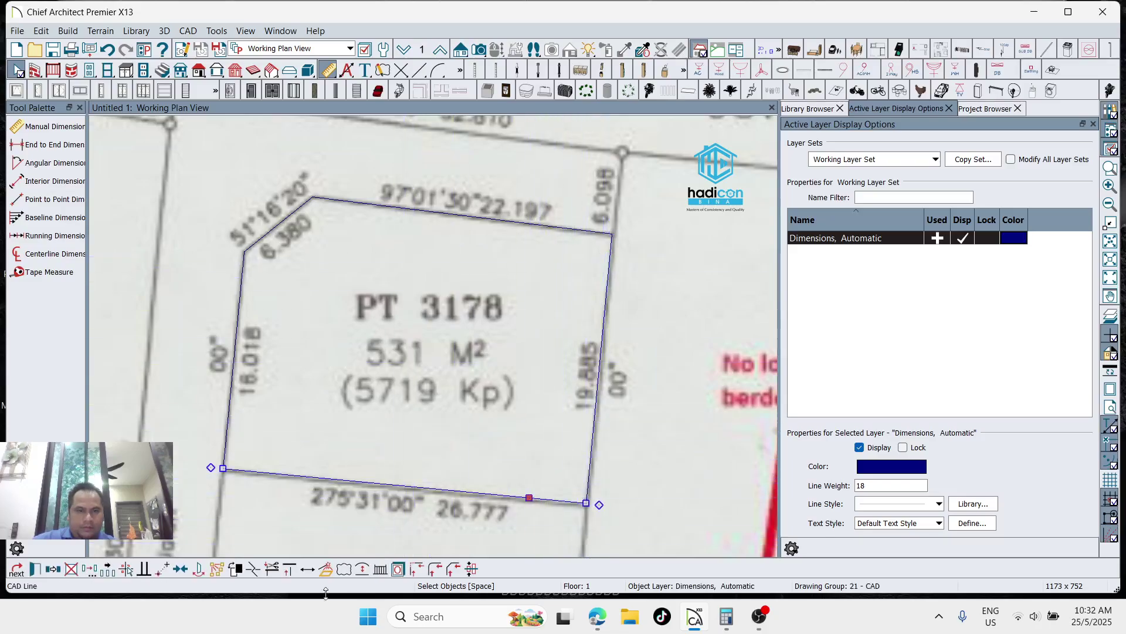
key(Escape)
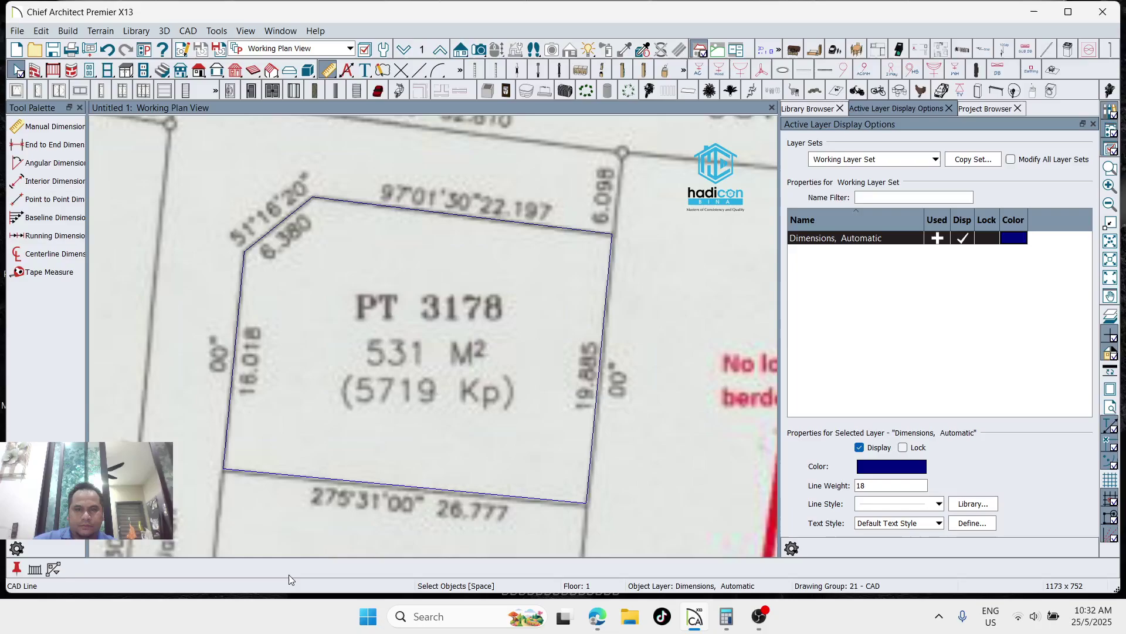
click(226, 440)
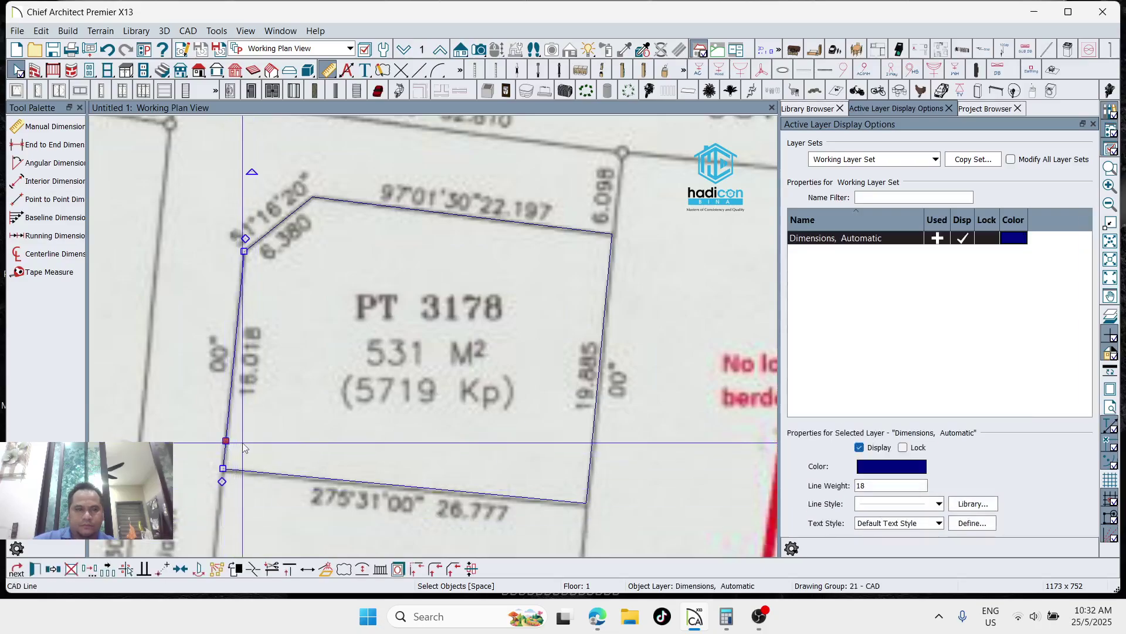
click(290, 569)
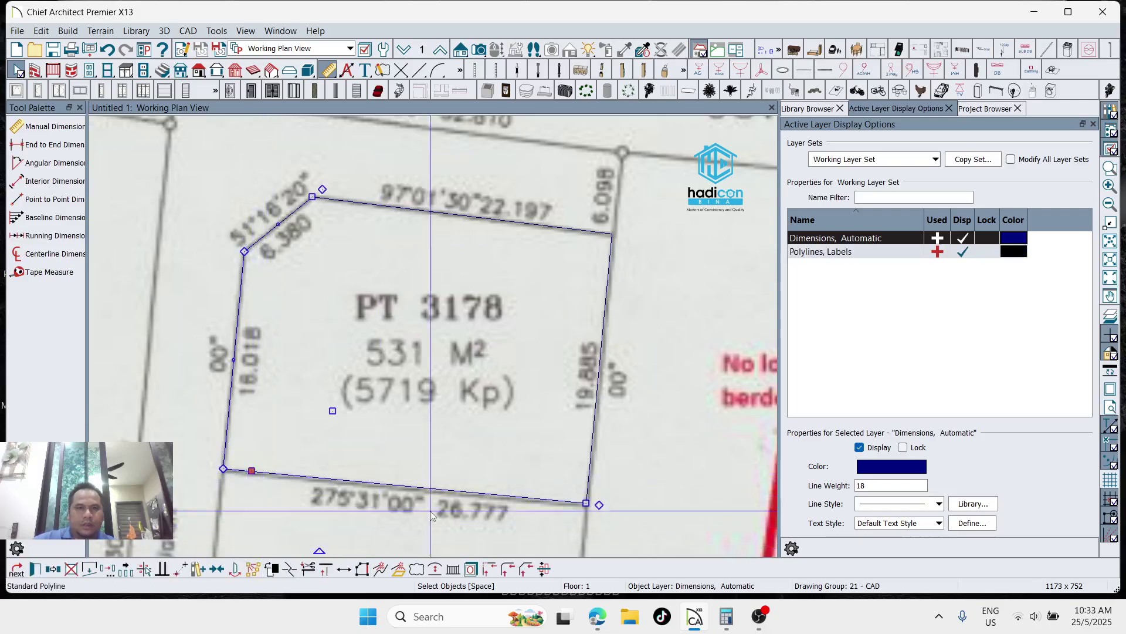
Join lot PT 3178's 22.197 m and 19.885 m boundary lines with the existing polyline to complete the lot outline
click(380, 205)
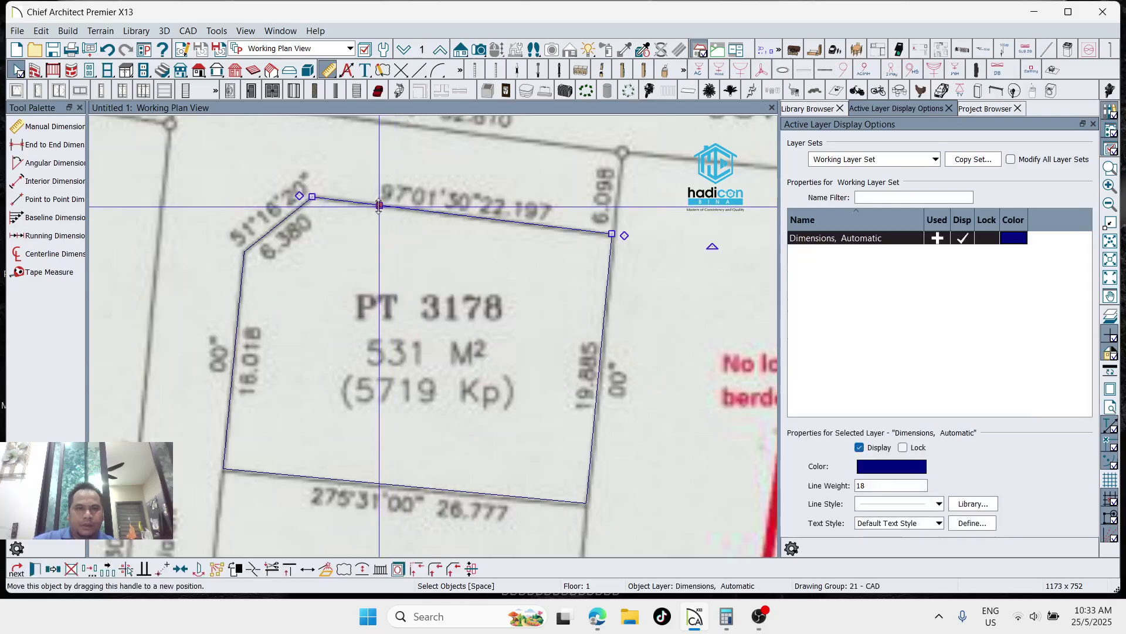
click(603, 326)
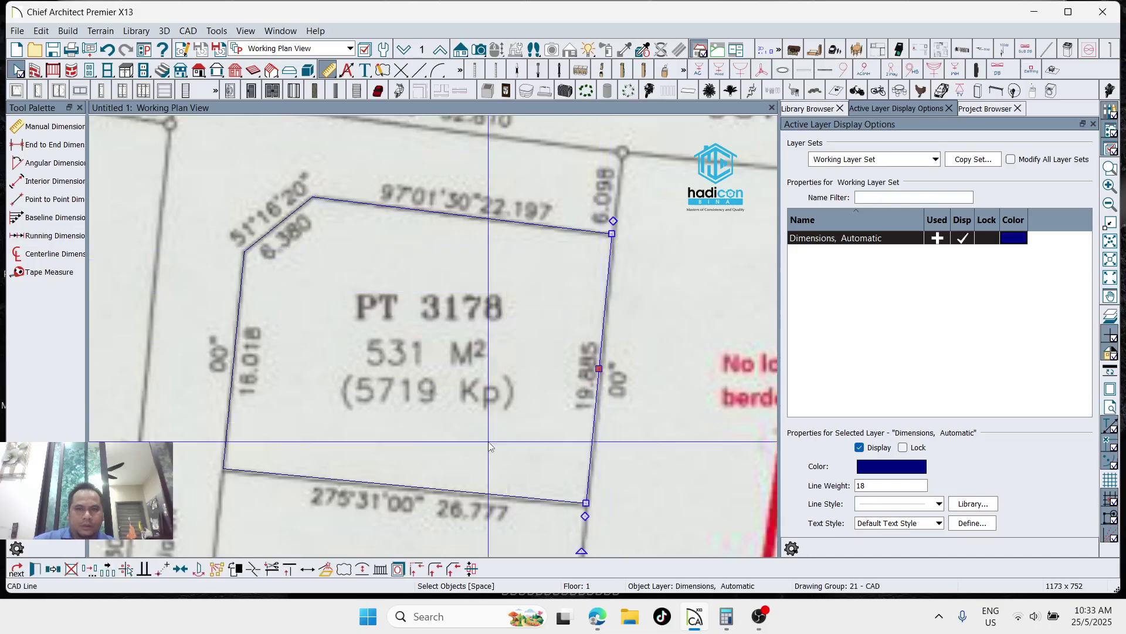
click(289, 569)
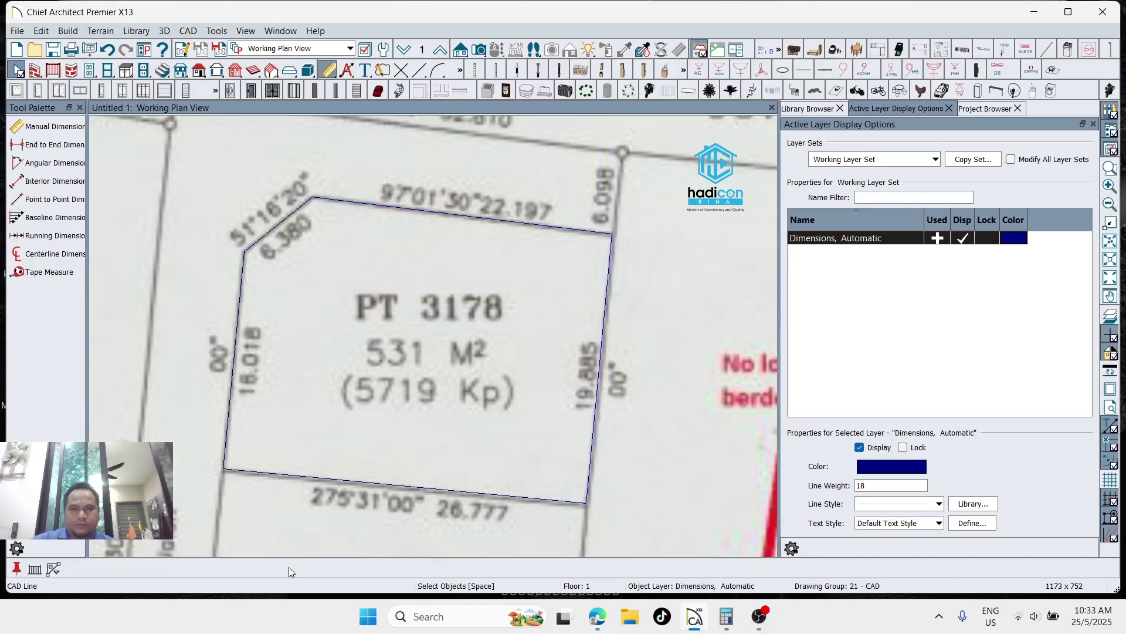
click(595, 230)
click(569, 230)
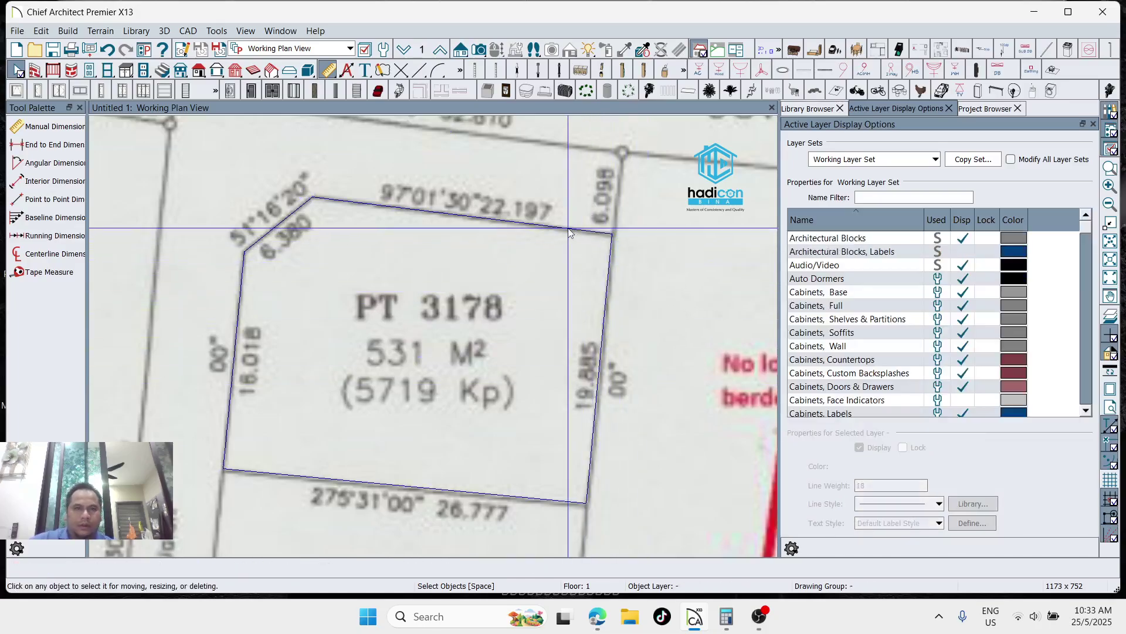
click(568, 230)
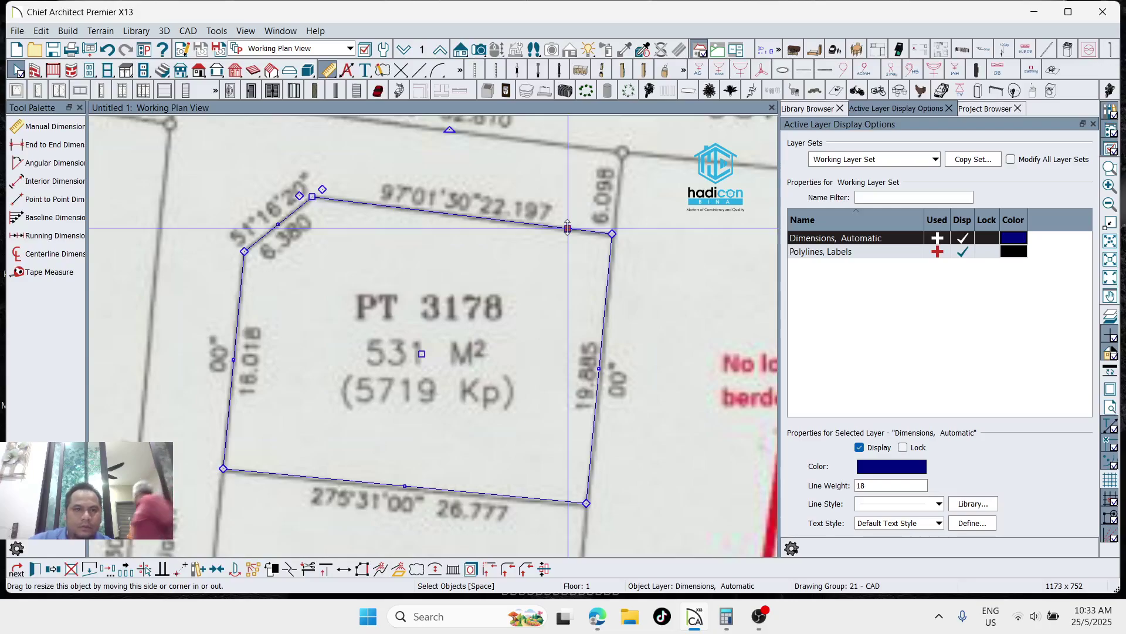
Open the lot polyline's specification and check its perimeter and area
double_click(568, 228)
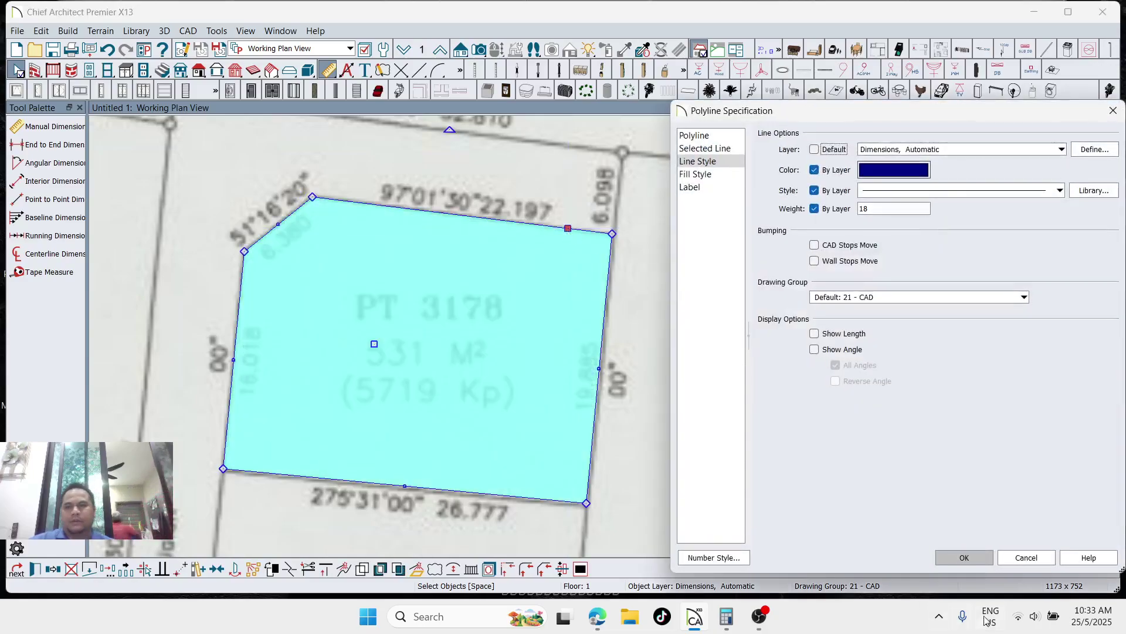
click(1025, 558)
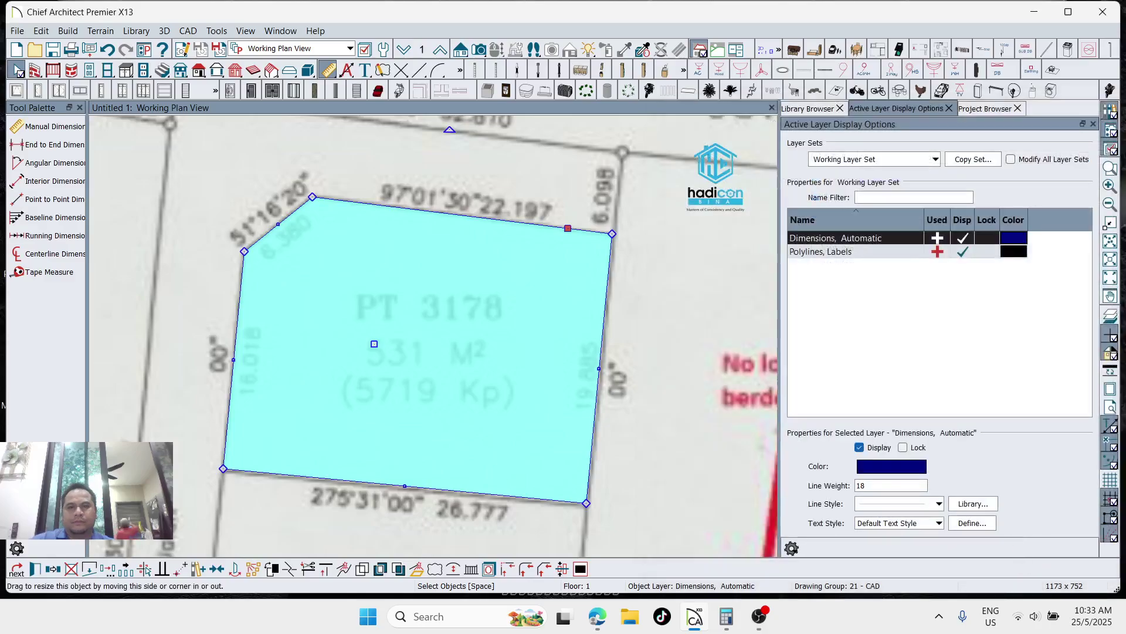
scroll(556, 214, down, 2)
key(Escape)
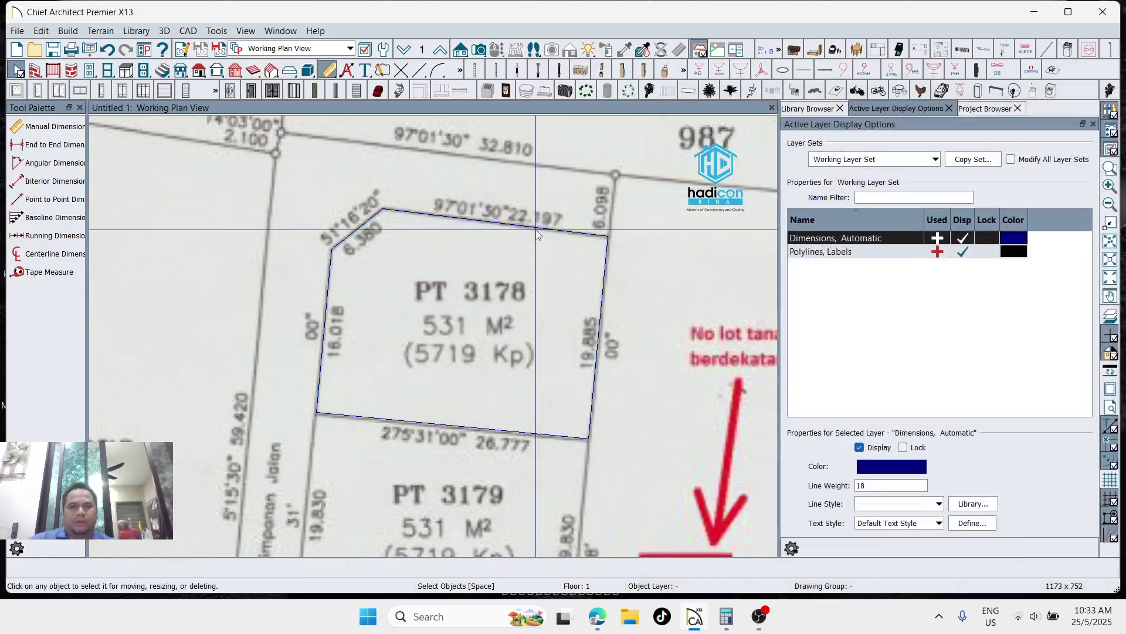
double_click(537, 230)
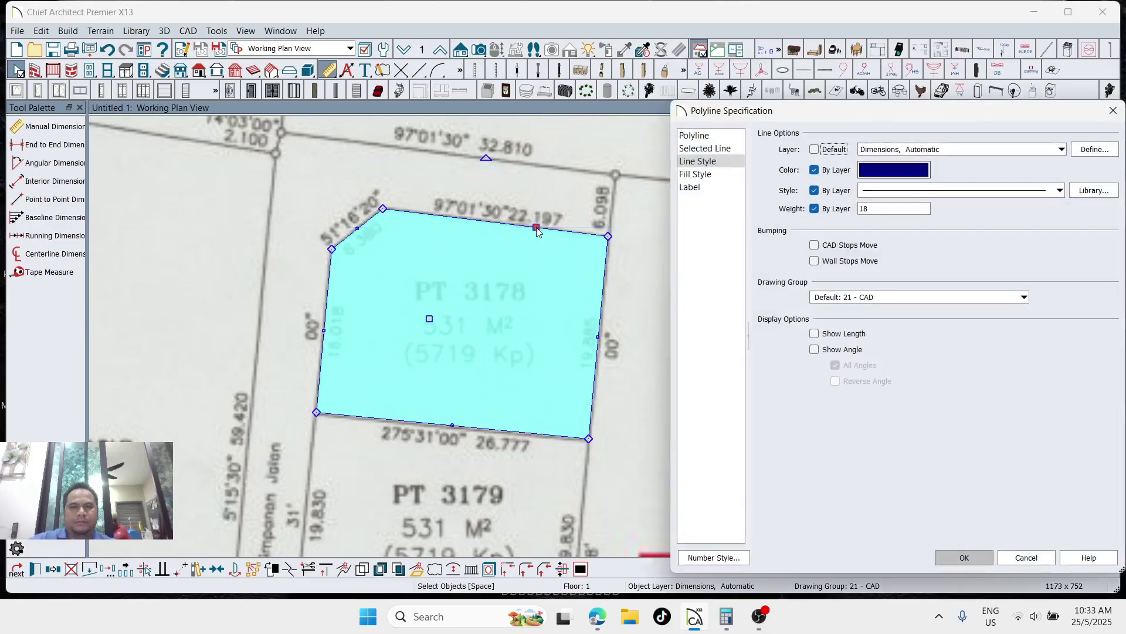
click(706, 138)
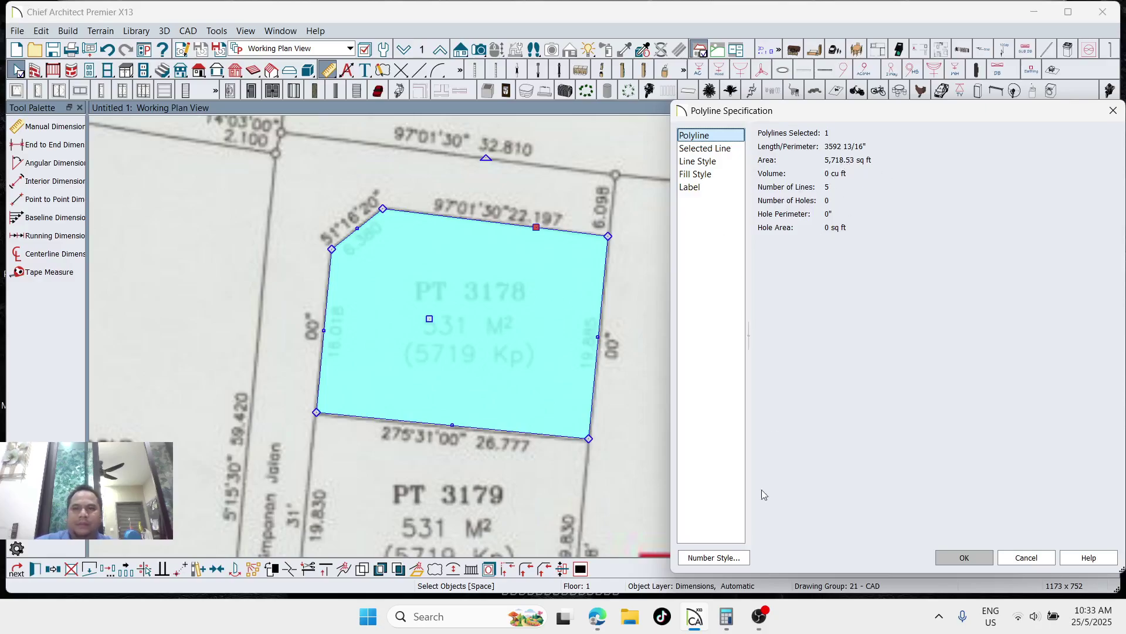
Switch to Calculator and divide the polyline's area, 5718.53, by 10.764 to convert it to square metres
click(727, 617)
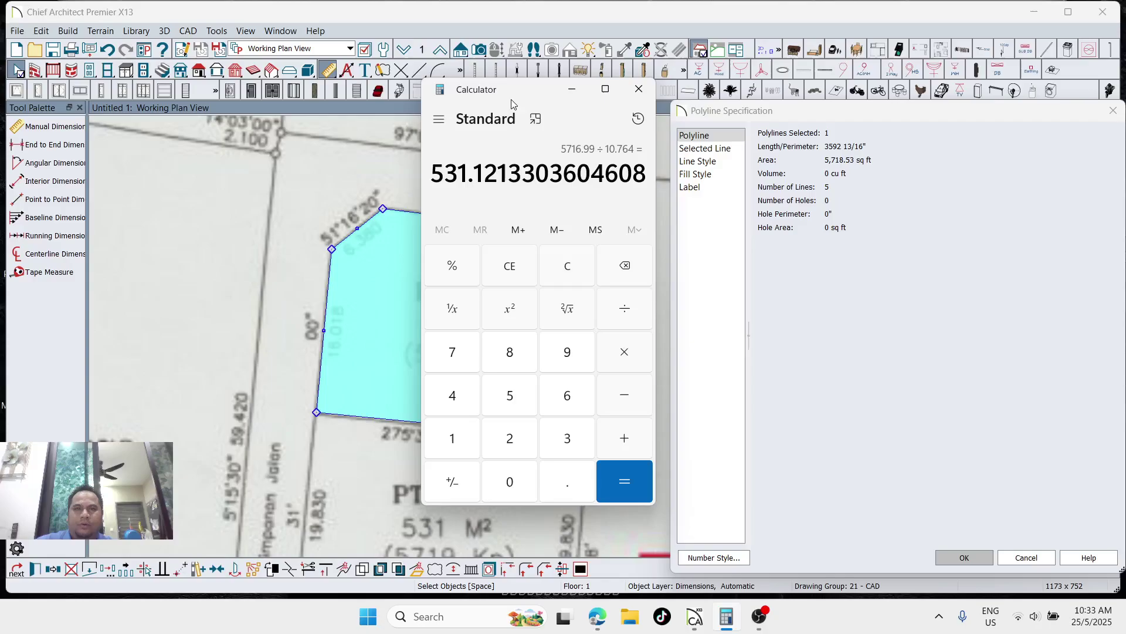
drag(511, 104, 219, 84)
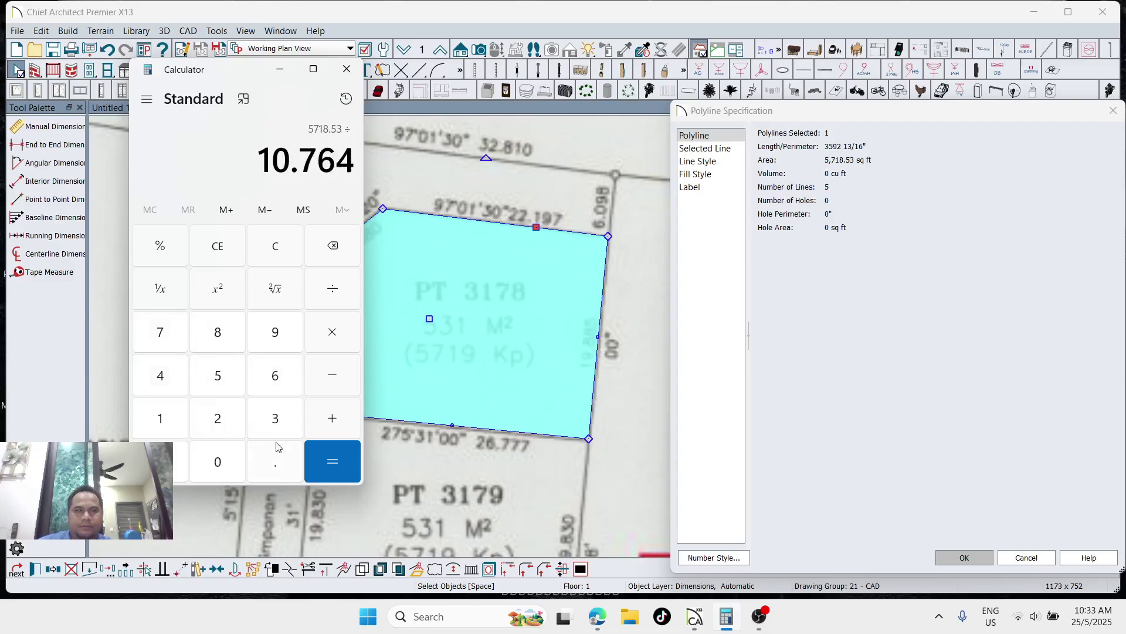
click(339, 473)
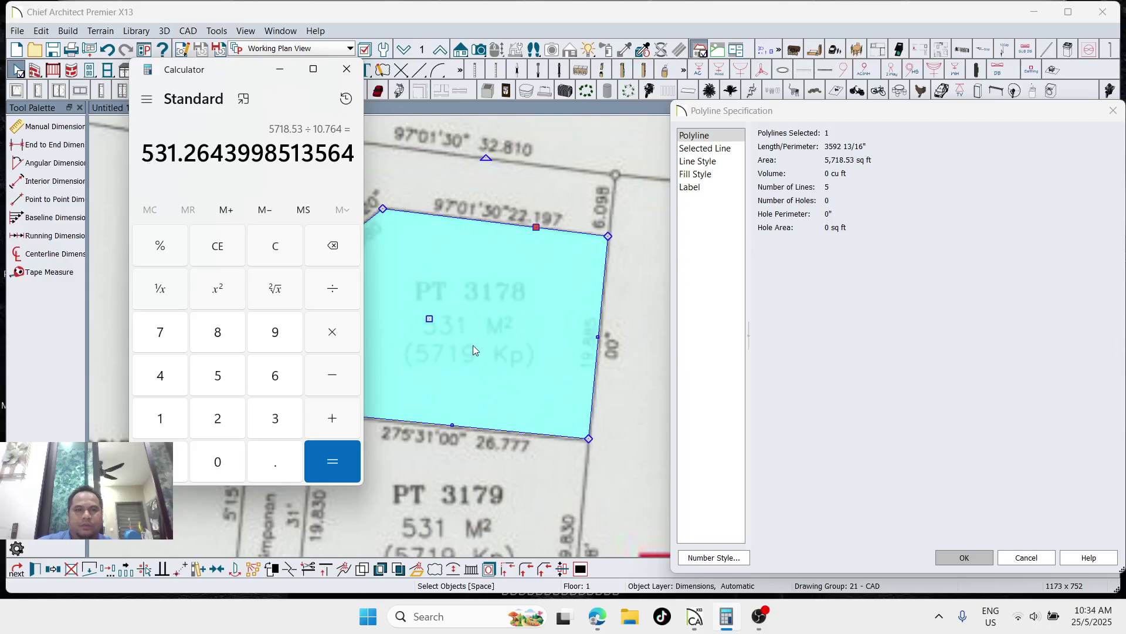
mouse_move(241, 71)
mouse_down()
mouse_move(722, 97)
mouse_move(845, 78)
mouse_up()
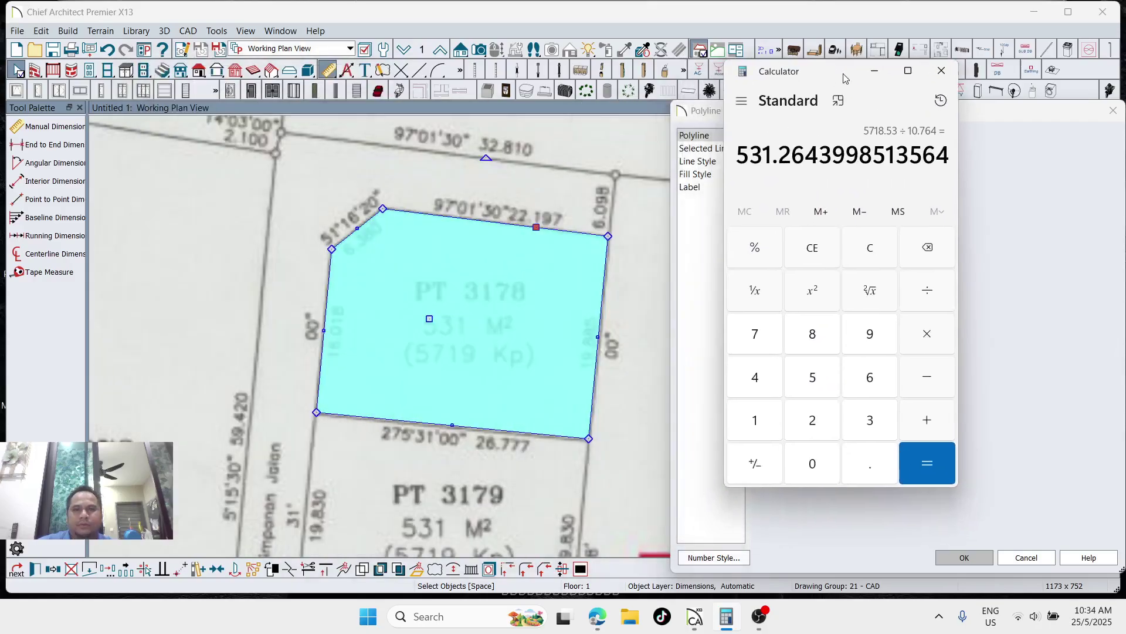
click(875, 71)
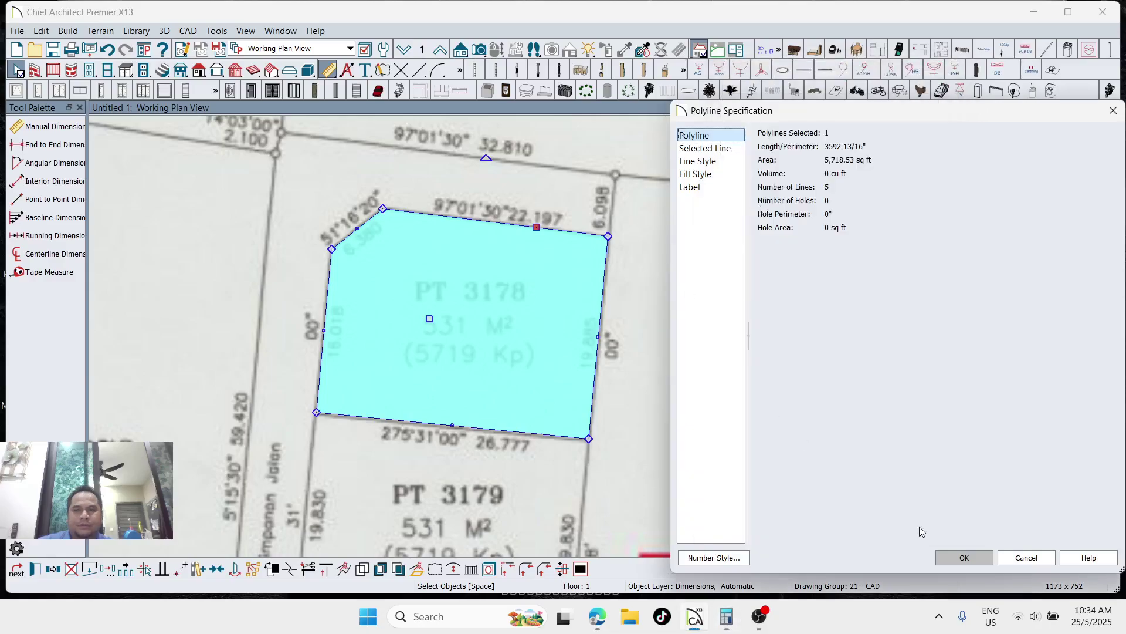
click(964, 557)
click(379, 244)
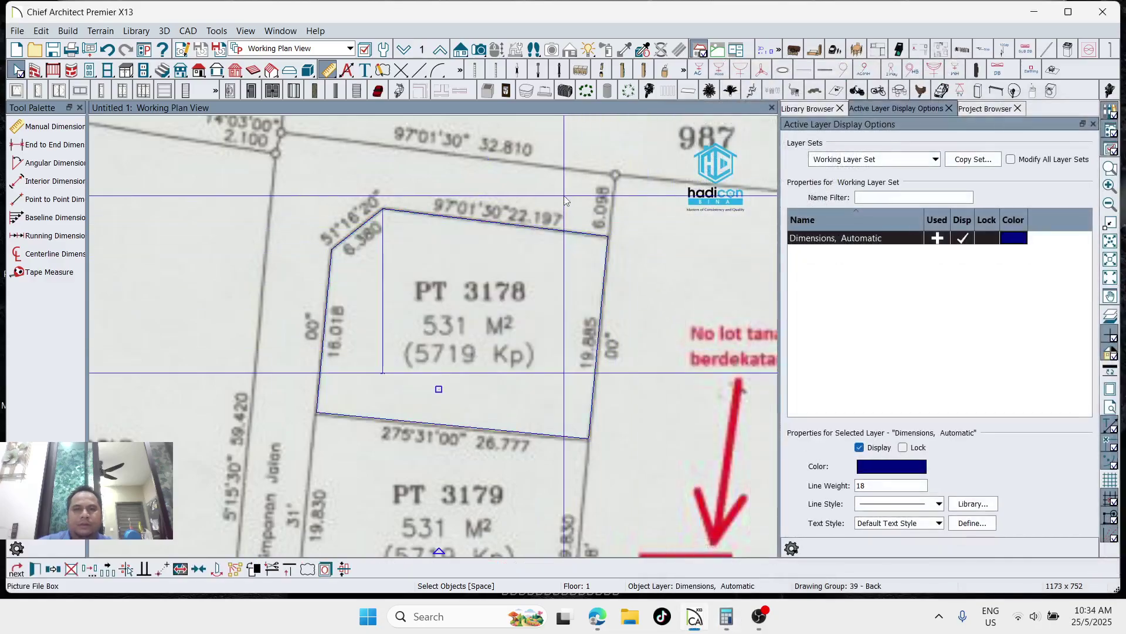
Turn on the length and angle display, with all angles, for lot PT 3178's boundary polyline
click(461, 279)
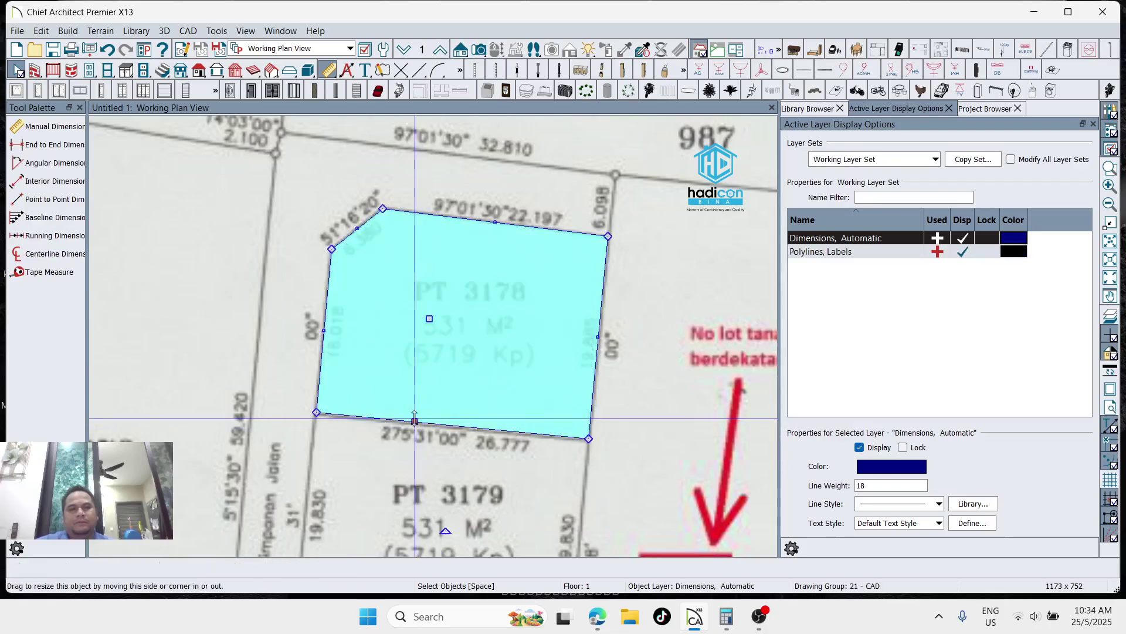
scroll(537, 206, up, 2)
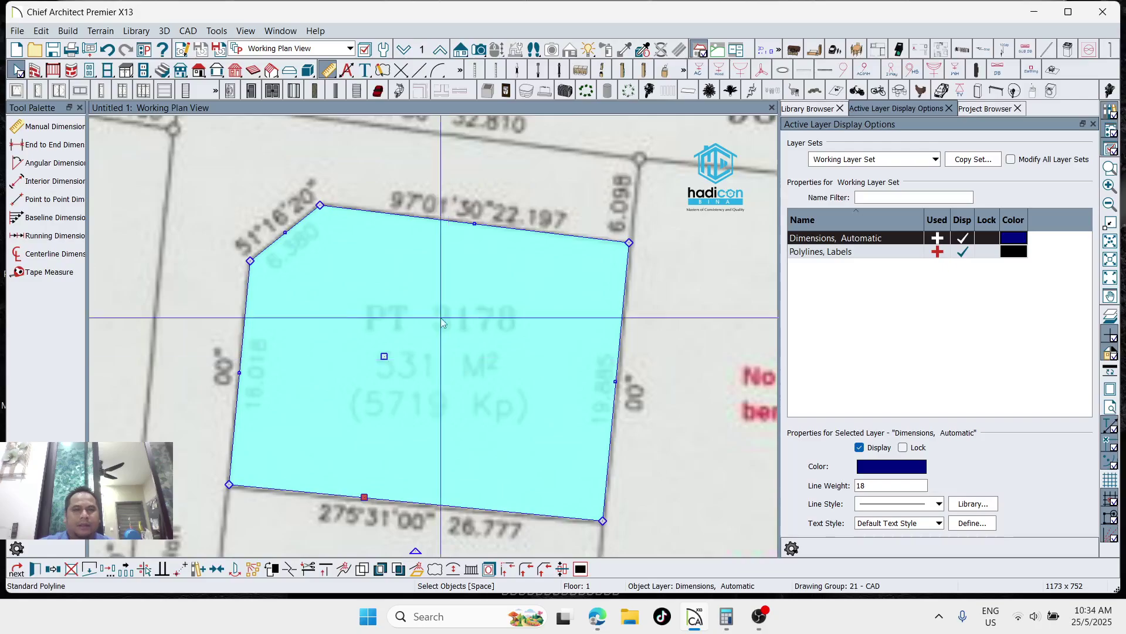
double_click(385, 356)
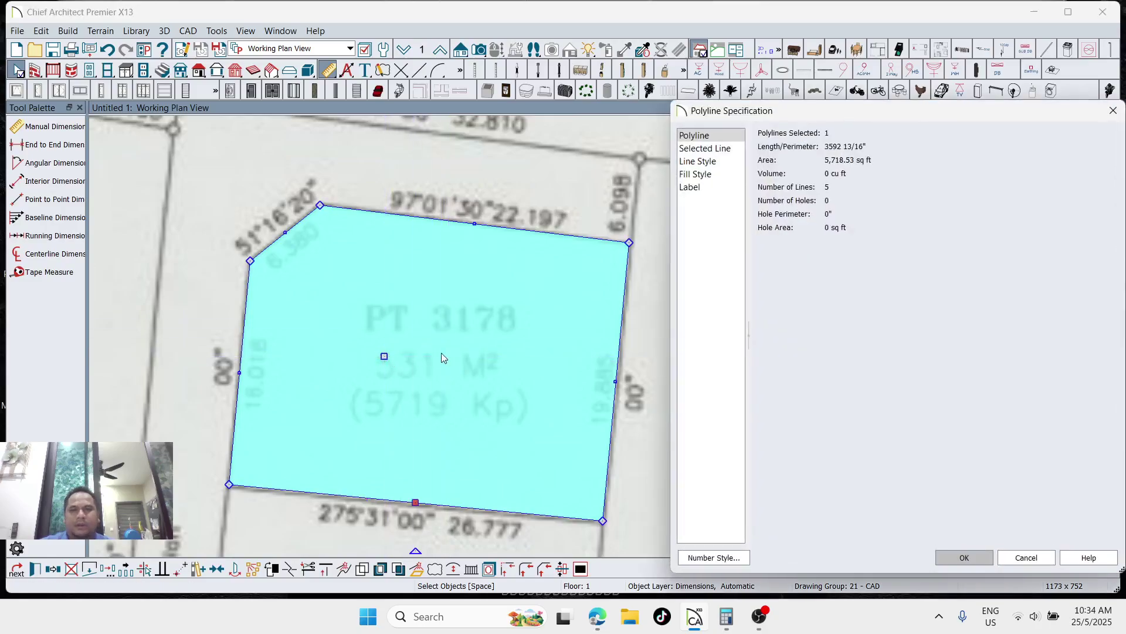
click(717, 175)
click(716, 166)
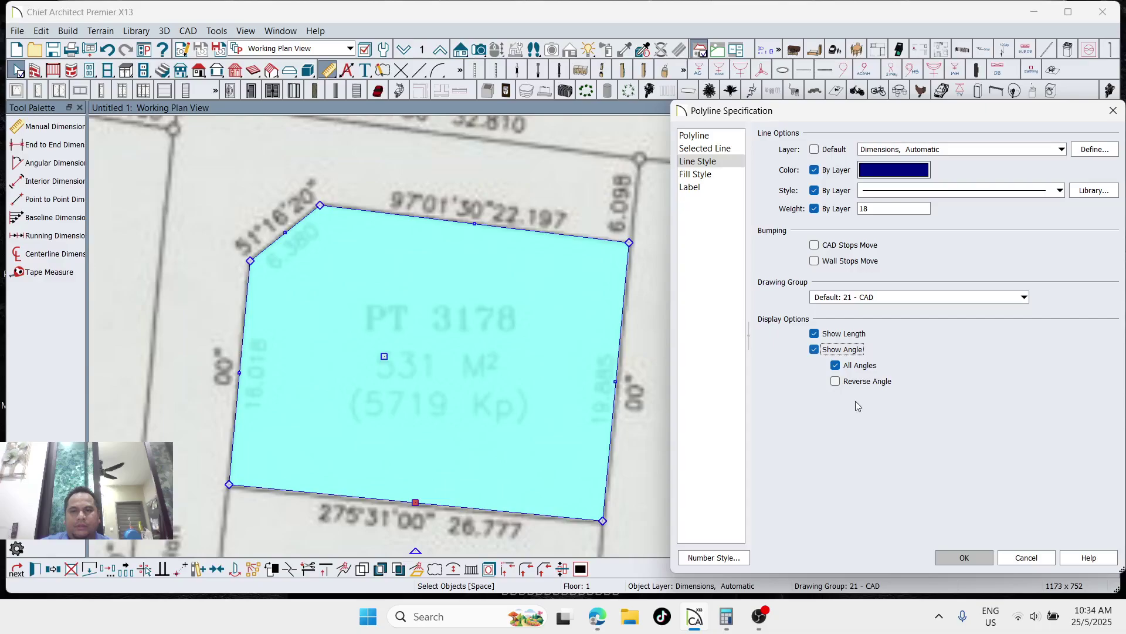
click(963, 558)
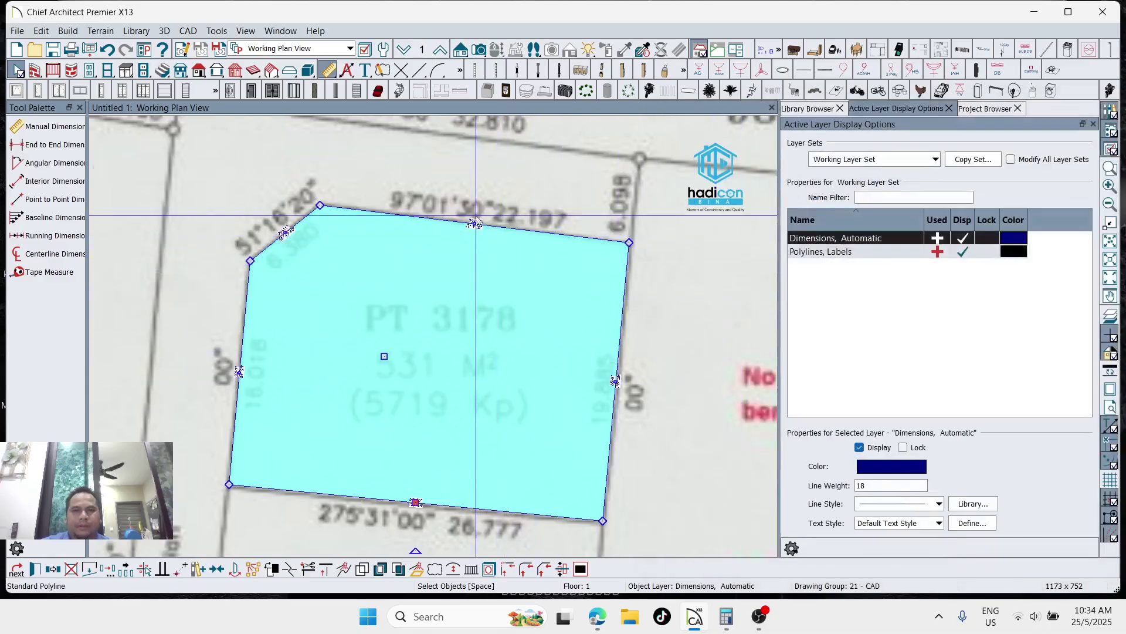
Examine the length and angle labels on the polyline's sides against the bearings and distances printed on the plan
scroll(477, 225, up, 8)
click(499, 242)
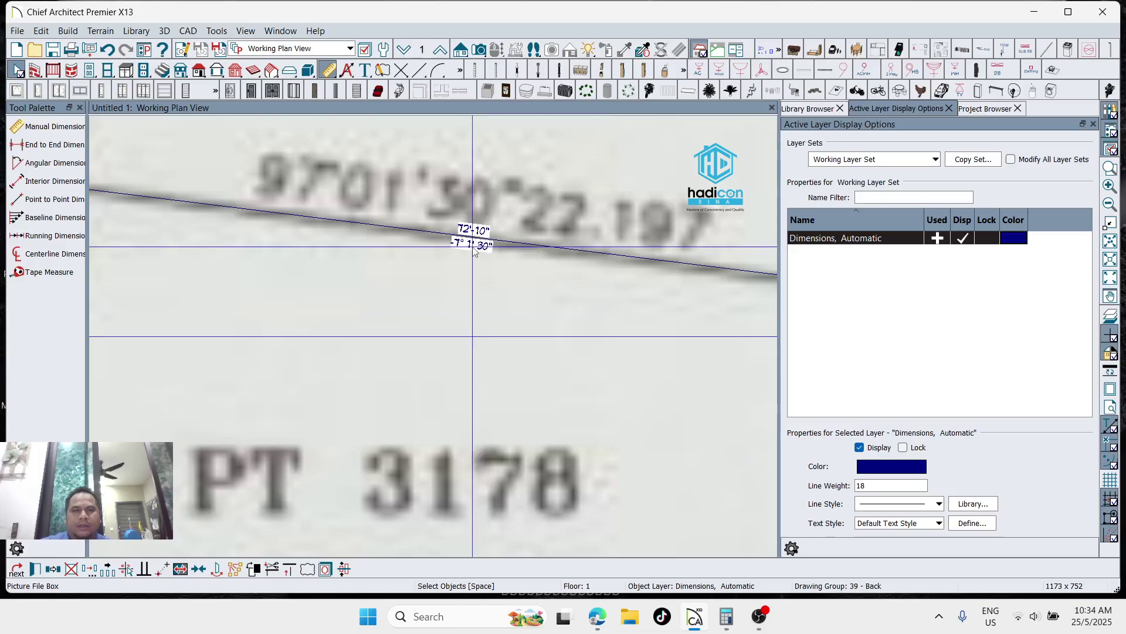
scroll(452, 223, down, 5)
scroll(631, 411, up, 6)
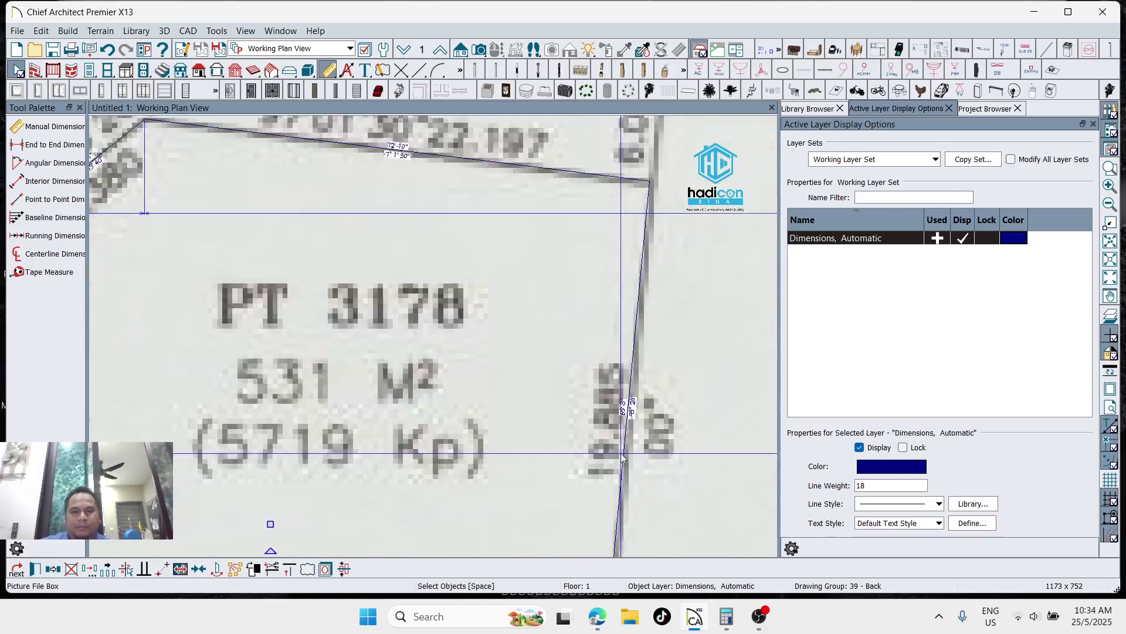
scroll(652, 334, down, 5)
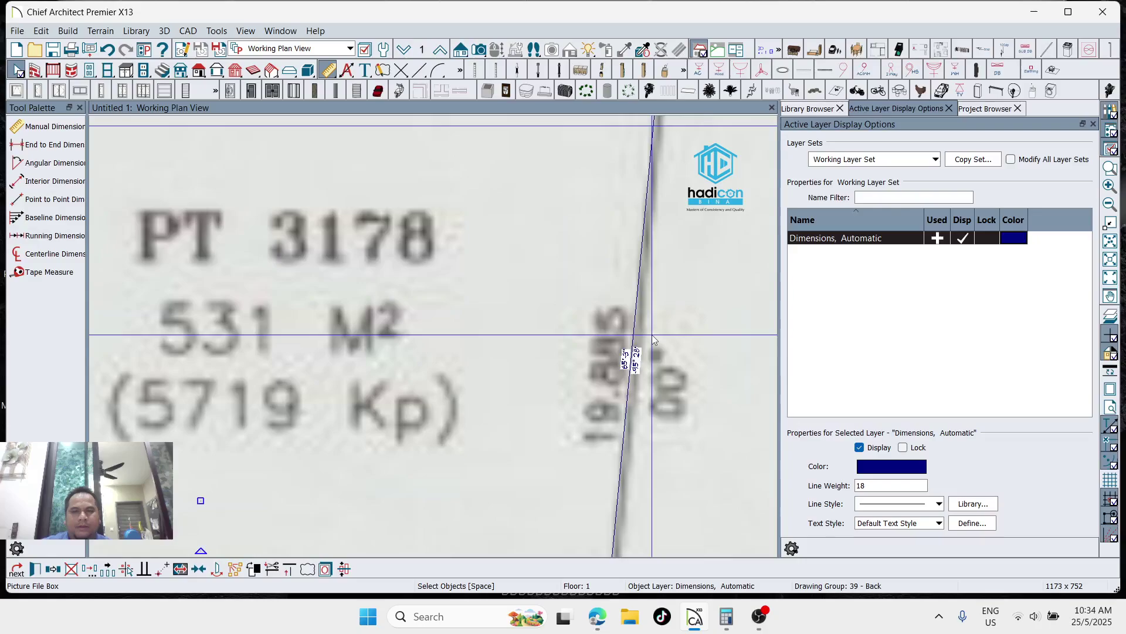
scroll(434, 469, up, 6)
scroll(444, 477, up, 4)
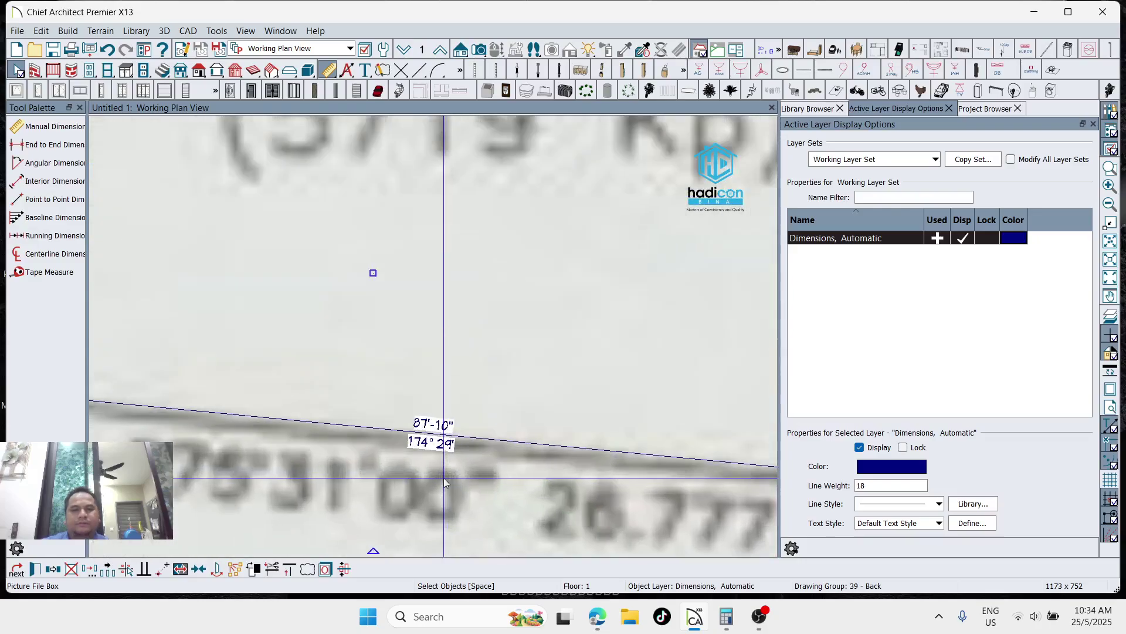
scroll(494, 452, down, 4)
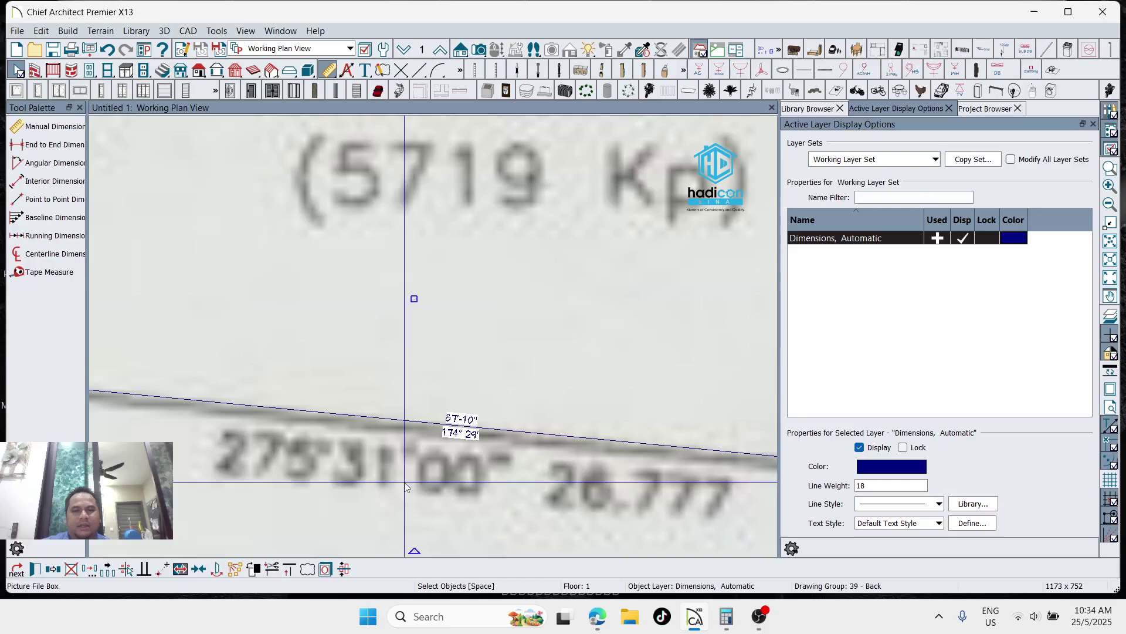
scroll(453, 486, down, 5)
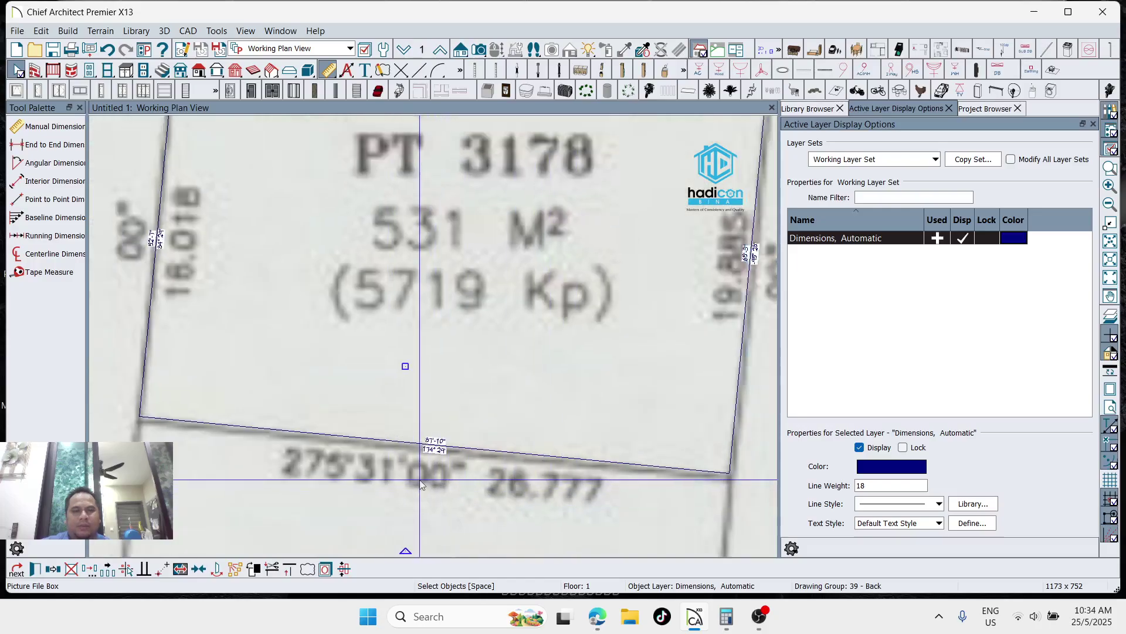
scroll(376, 277, down, 2)
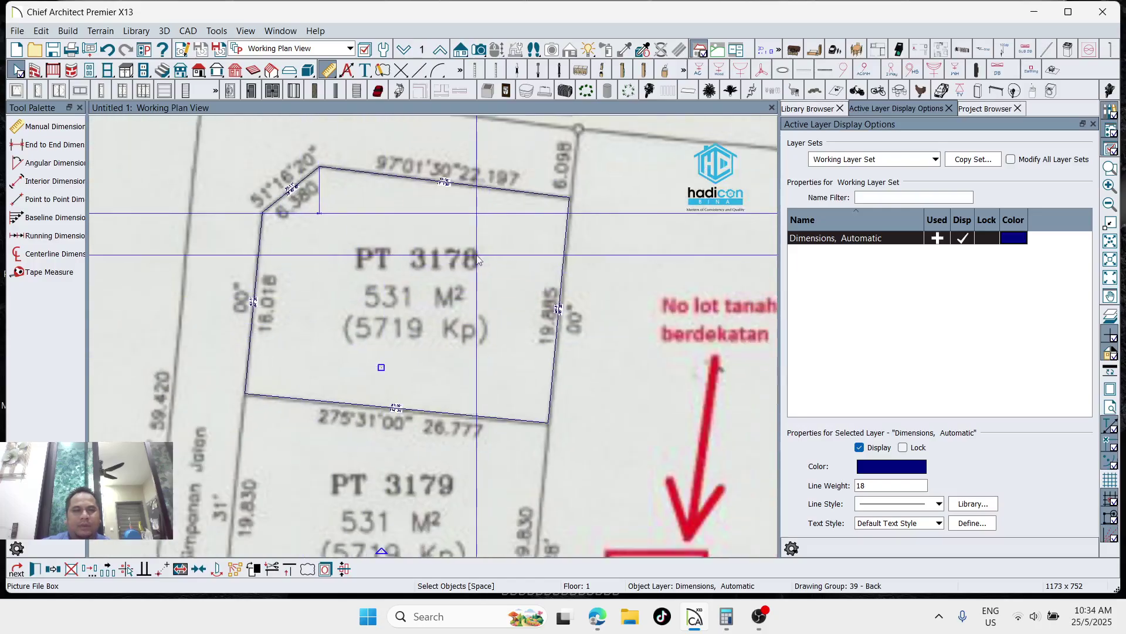
Rotate lot PT 3178's polyline by 50° 31' and check the angle label on its 26.777 m side
click(391, 394)
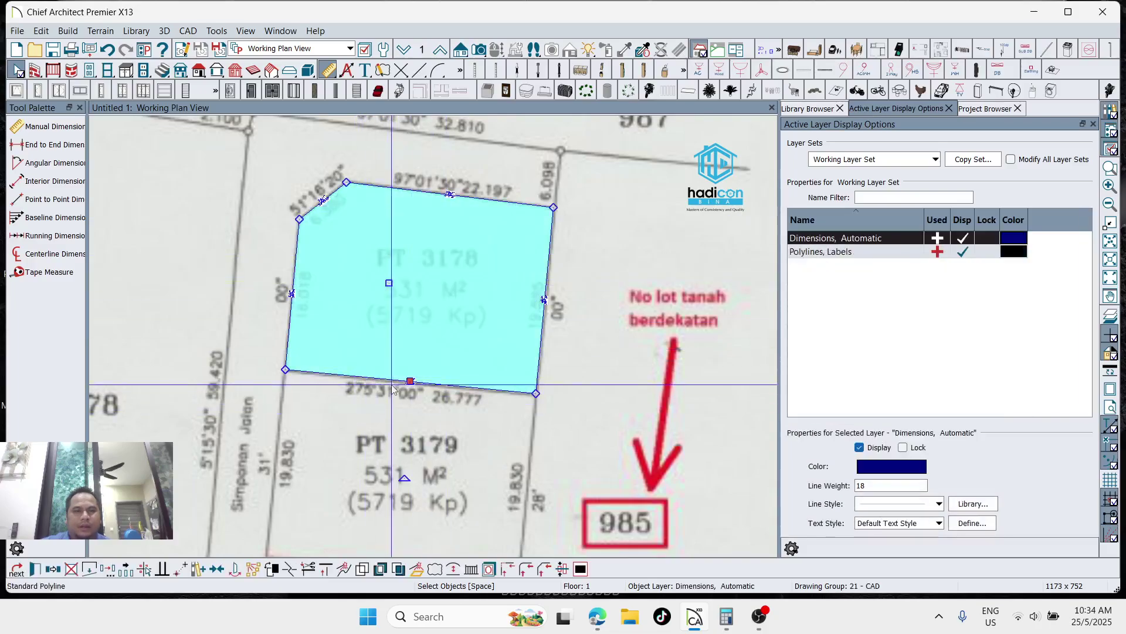
drag(405, 482, 497, 331)
scroll(497, 331, up, 6)
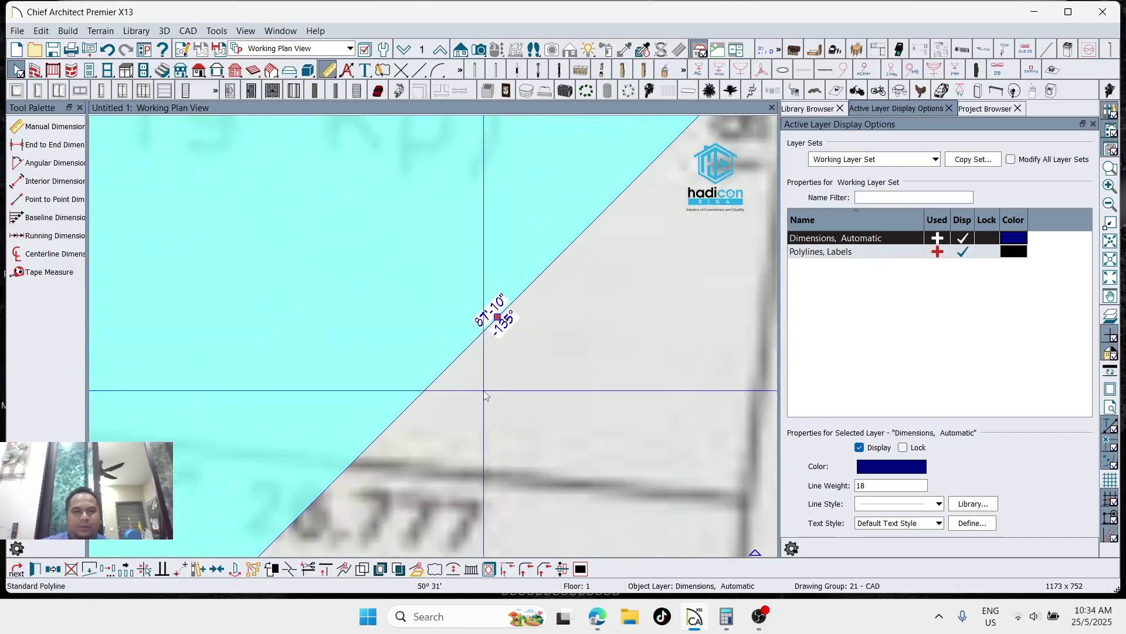
scroll(504, 340, down, 5)
scroll(525, 371, down, 4)
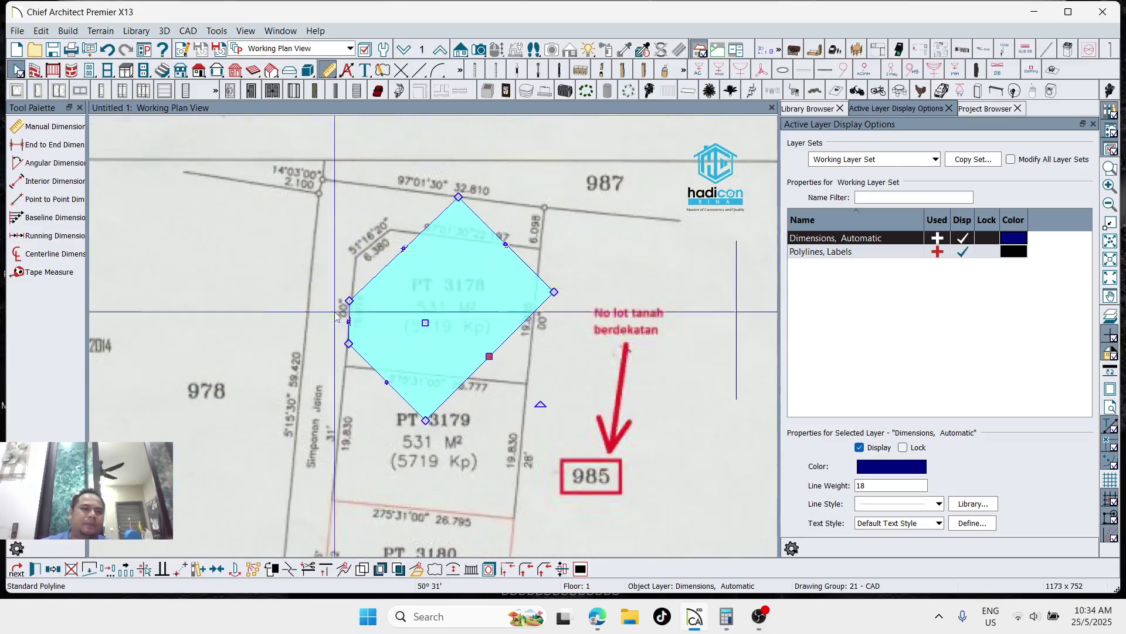
Rotate the lot polyline a further 45° so its 26.777 m side stands vertical, and check the side angle labels
drag(540, 404, 653, 301)
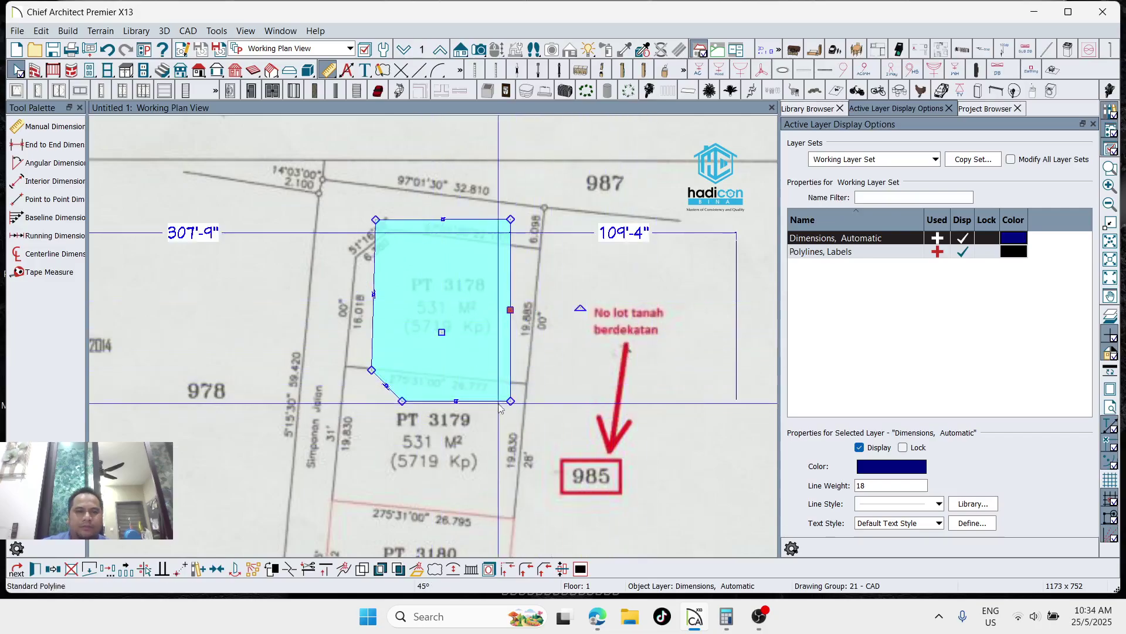
scroll(435, 433, up, 3)
click(435, 434)
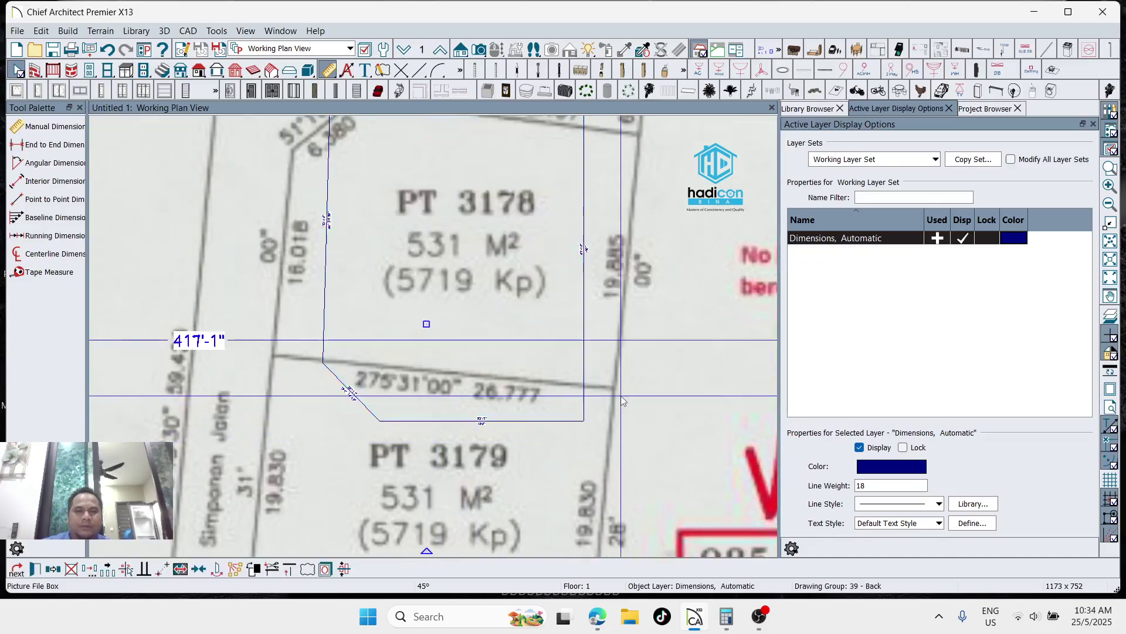
scroll(502, 434, up, 2)
scroll(503, 434, up, 2)
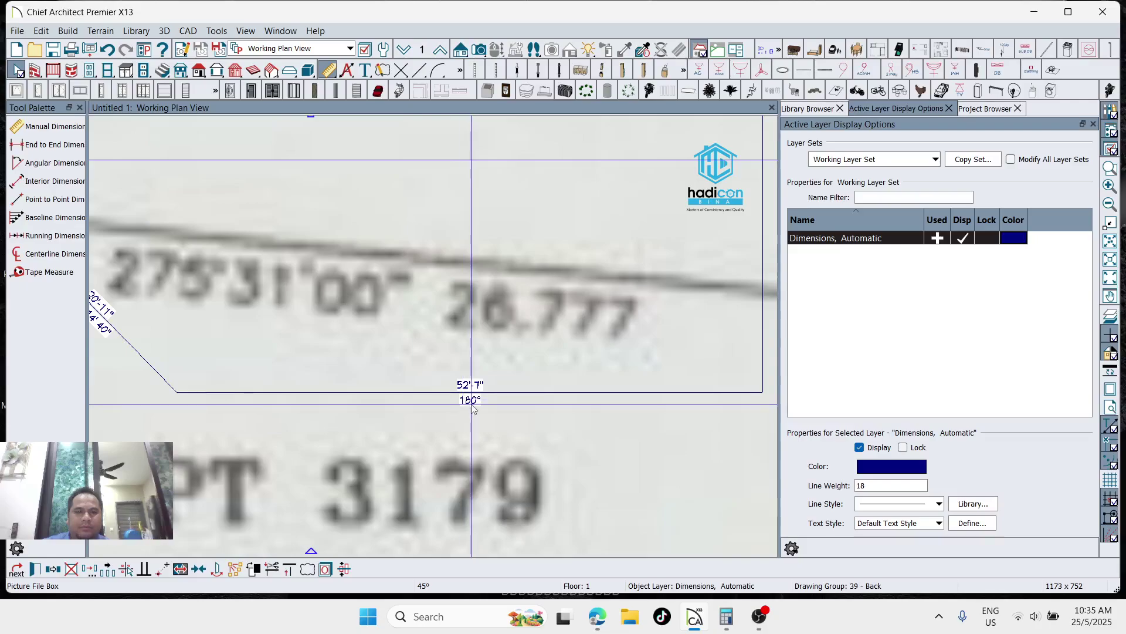
scroll(473, 409, down, 3)
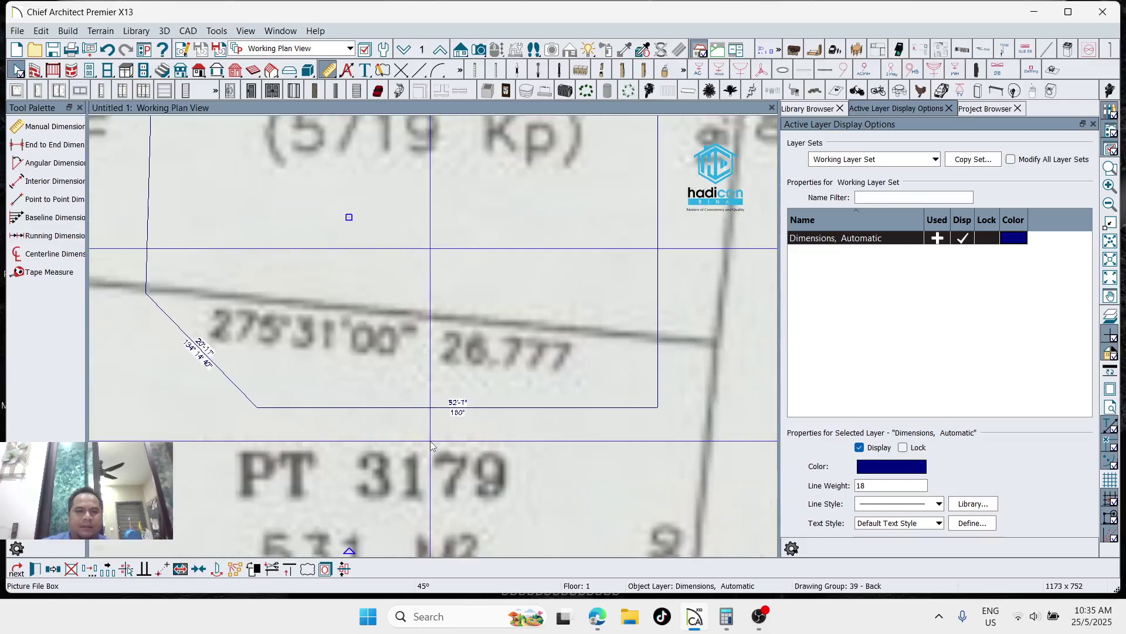
Turn off the length and angle display for lot PT 3178's boundary polyline
scroll(430, 446, down, 2)
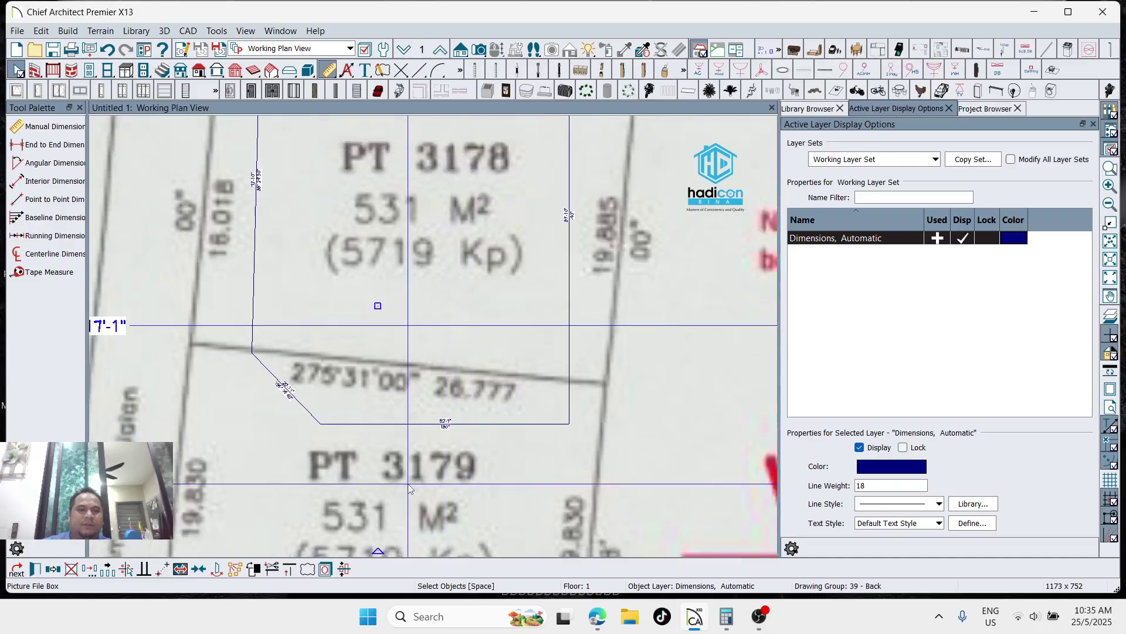
scroll(409, 488, down, 1)
scroll(480, 451, down, 1)
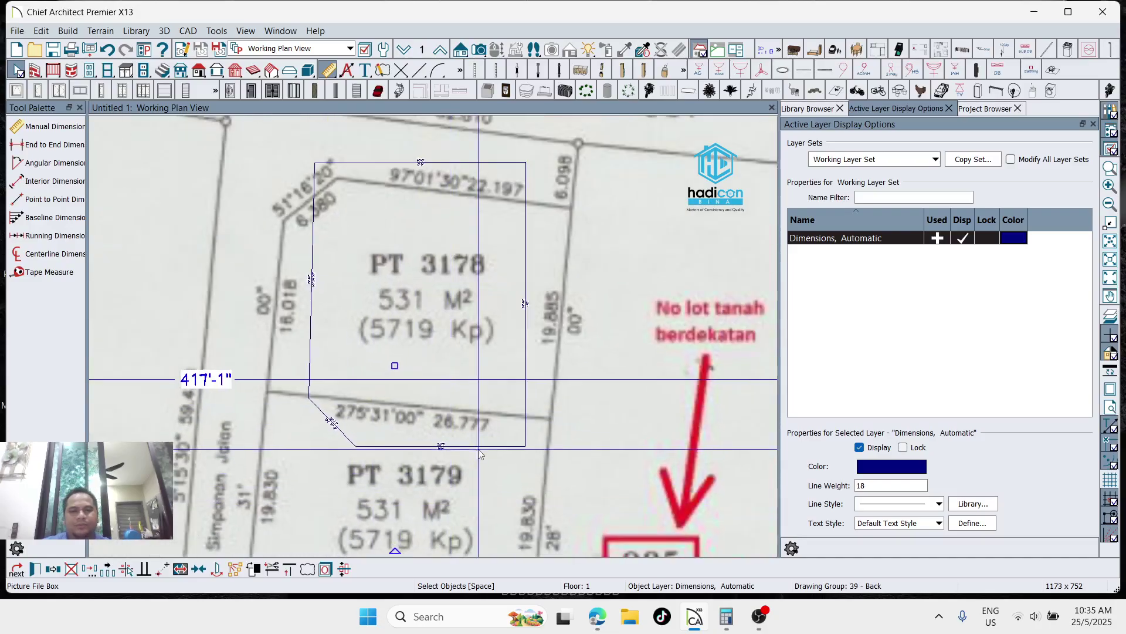
double_click(480, 447)
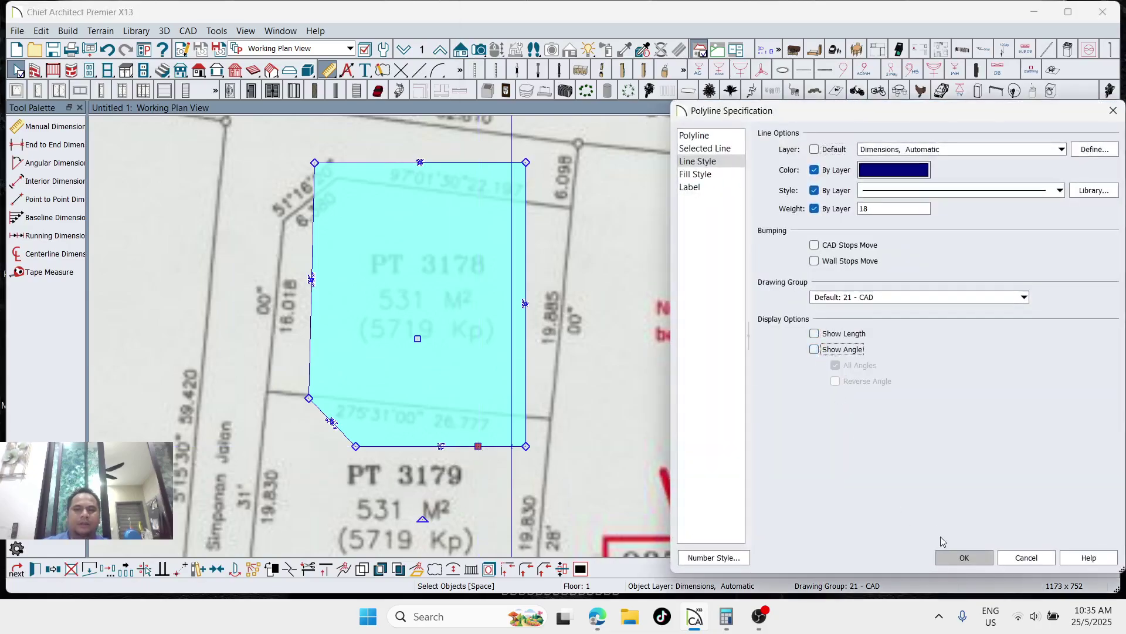
click(948, 556)
key(Escape)
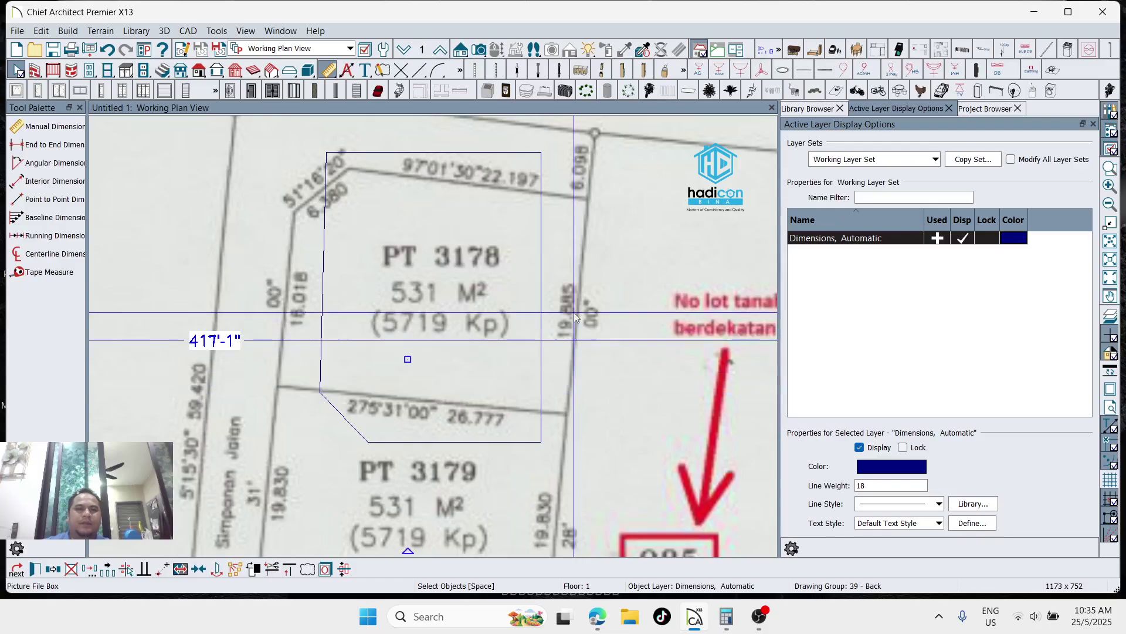
Delete the scanned survey plan picture behind the lot polyline, keeping the boundary outline, and clear the selection
key(Escape)
click(590, 287)
scroll(594, 293, down, 3)
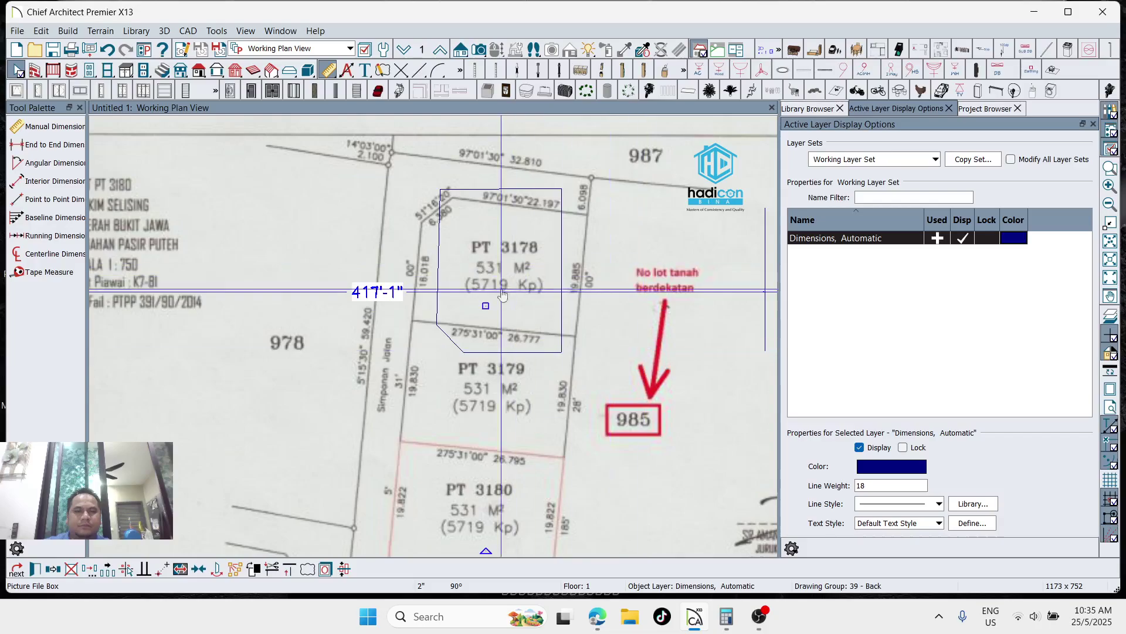
scroll(430, 313, down, 2)
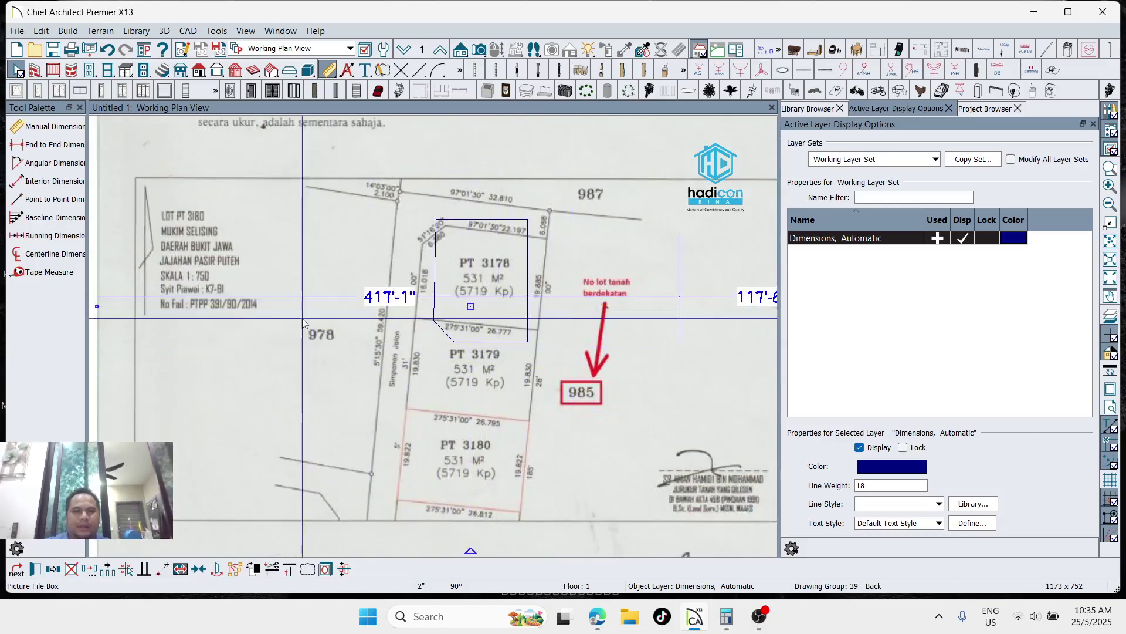
key(Delete)
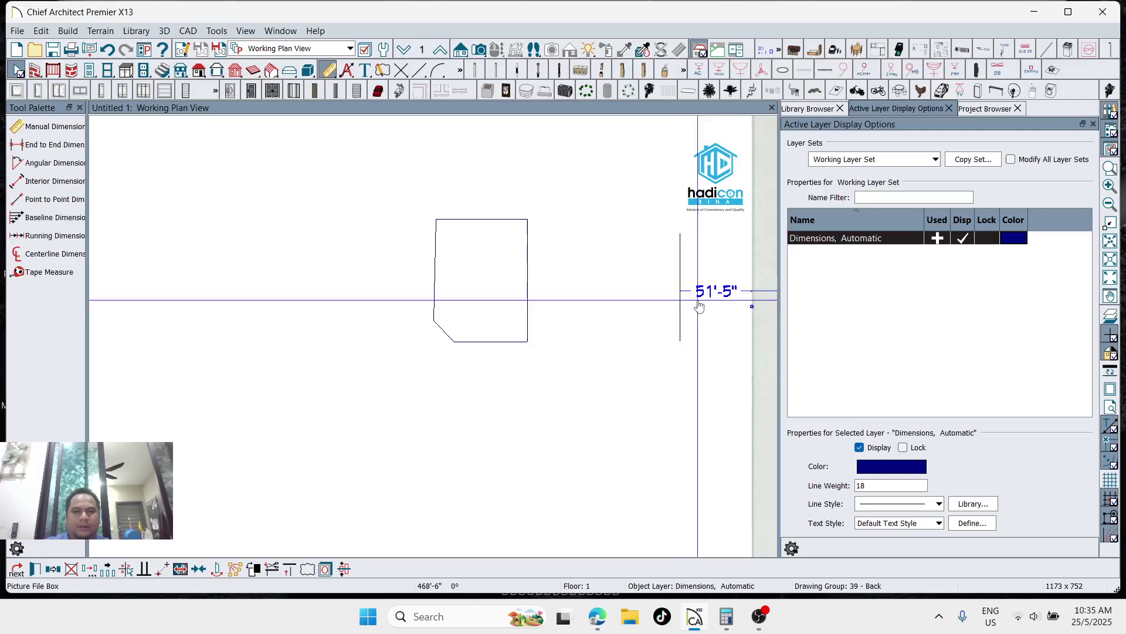
scroll(503, 289, up, 1)
scroll(558, 263, up, 1)
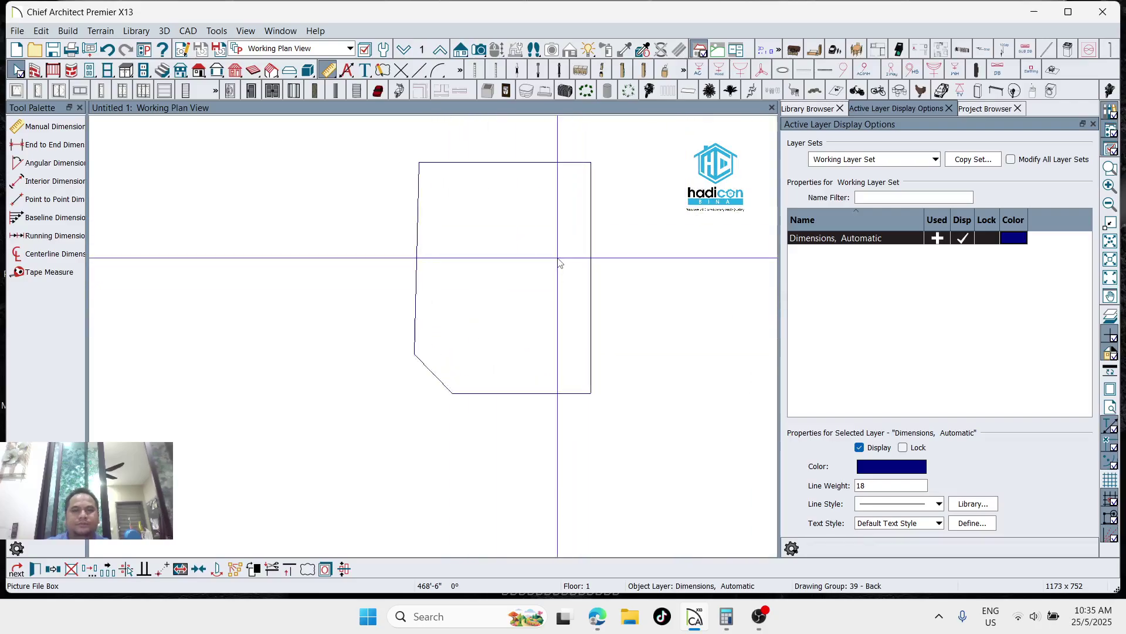
click(559, 263)
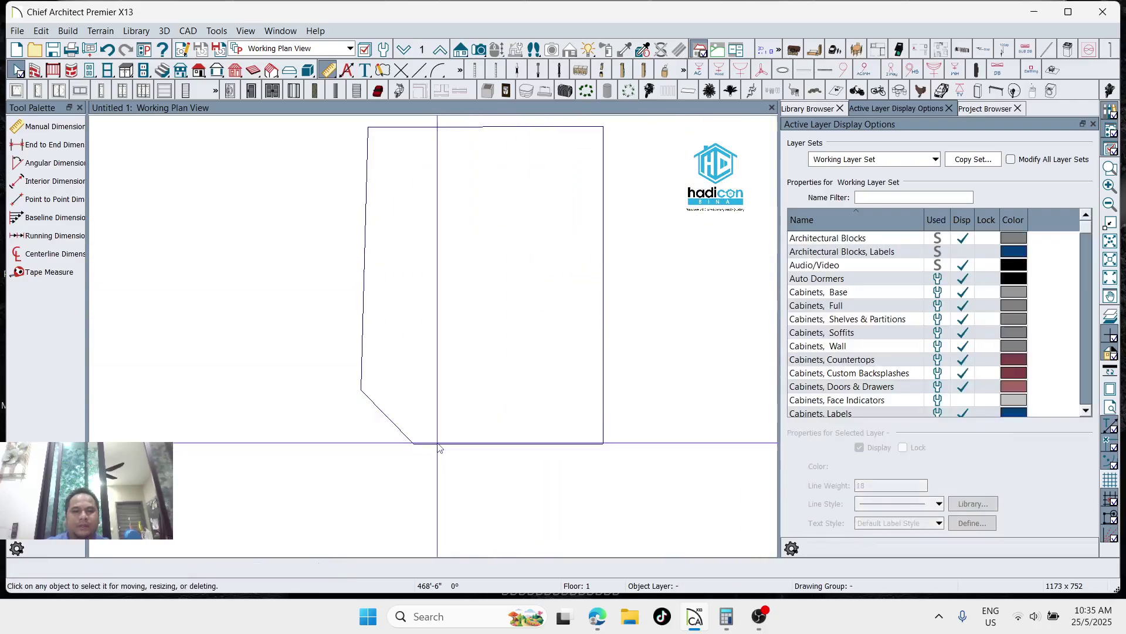
scroll(522, 331, down, 1)
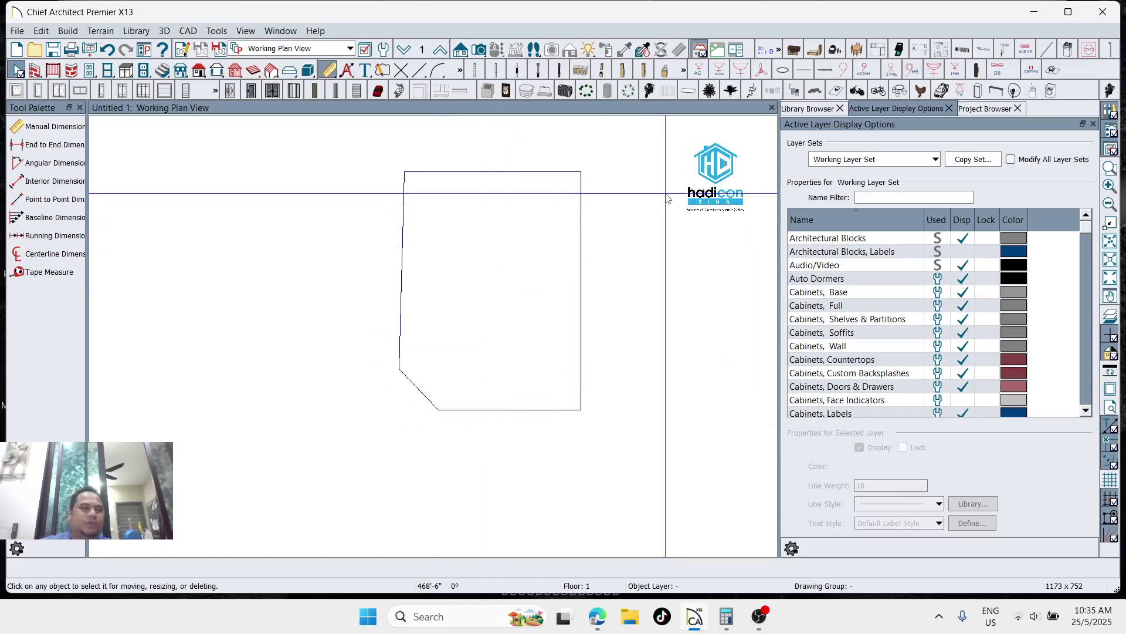
scroll(668, 196, up, 1)
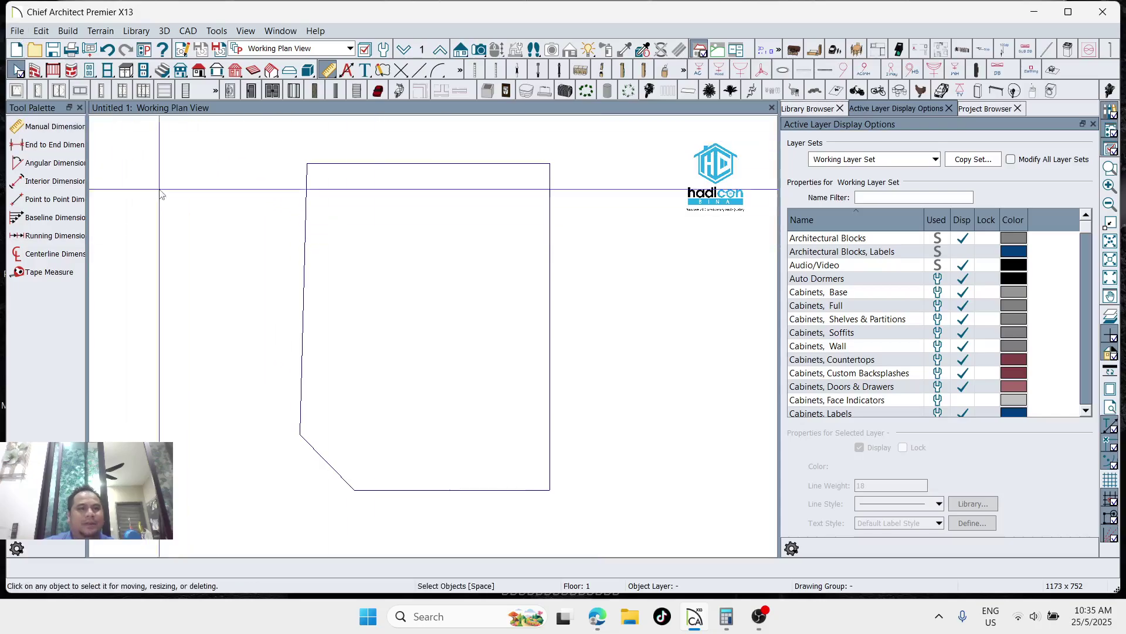
click(760, 616)
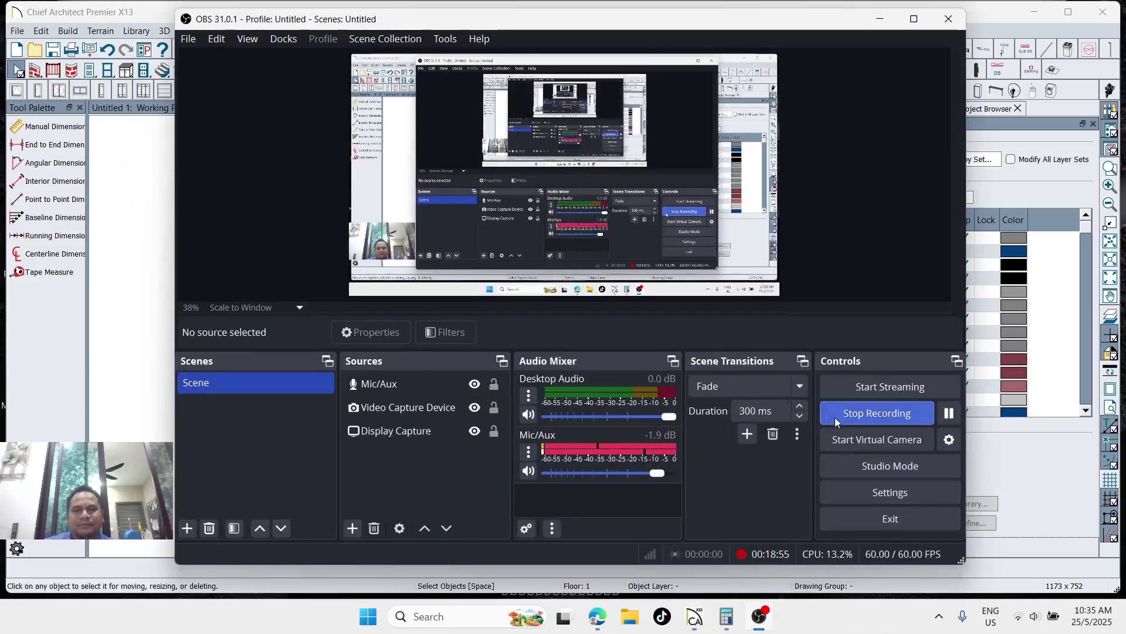